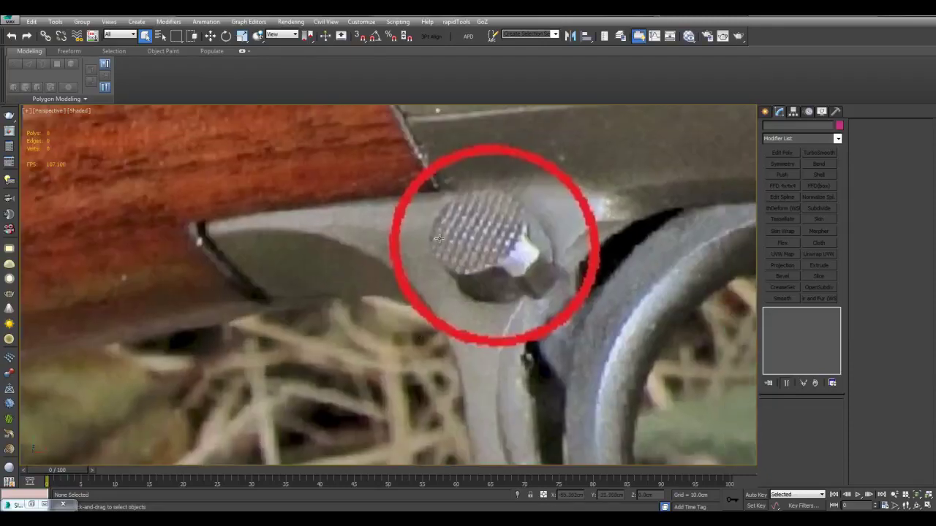
- Examine the circled knurled button in the shotgun reference, hide the image plane and show the grid
{"action": "scroll", "coordinate": [439, 238], "scroll_direction": "up", "scroll_amount": 4}
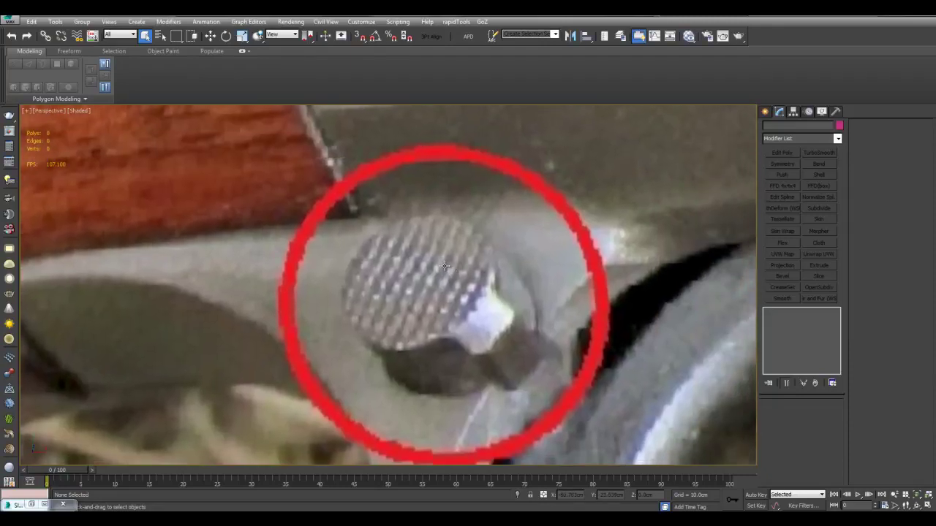
{"action": "scroll", "coordinate": [451, 259], "scroll_direction": "down", "scroll_amount": 6}
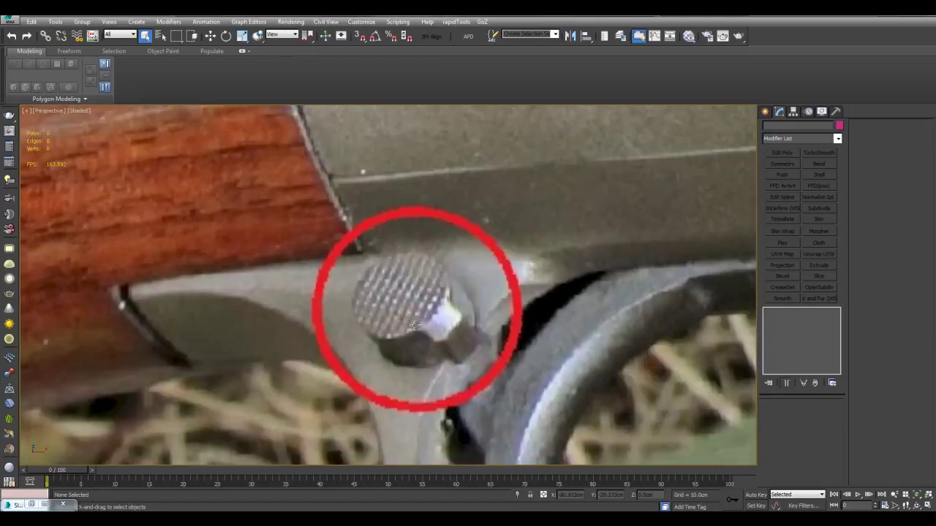
{"action": "scroll", "coordinate": [410, 274], "scroll_direction": "down", "scroll_amount": 4}
{"action": "scroll", "coordinate": [430, 281], "scroll_direction": "up", "scroll_amount": 4}
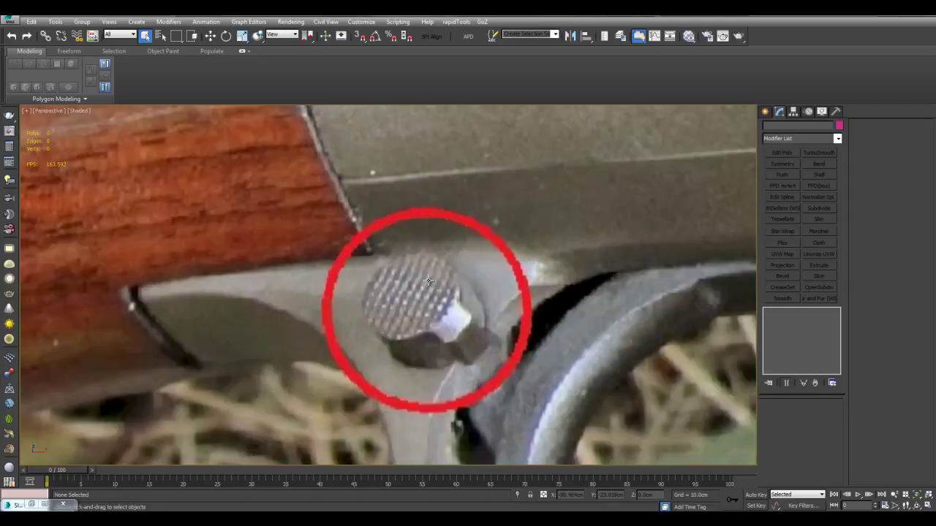
{"action": "scroll", "coordinate": [422, 303], "scroll_direction": "down", "scroll_amount": 10}
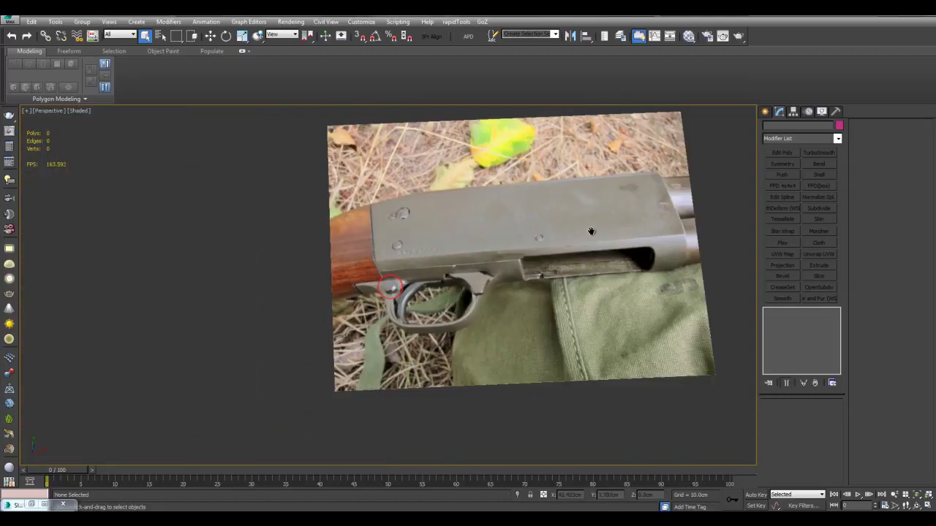
{"action": "left_click", "coordinate": [512, 232]}
{"action": "right_click", "coordinate": [512, 231]}
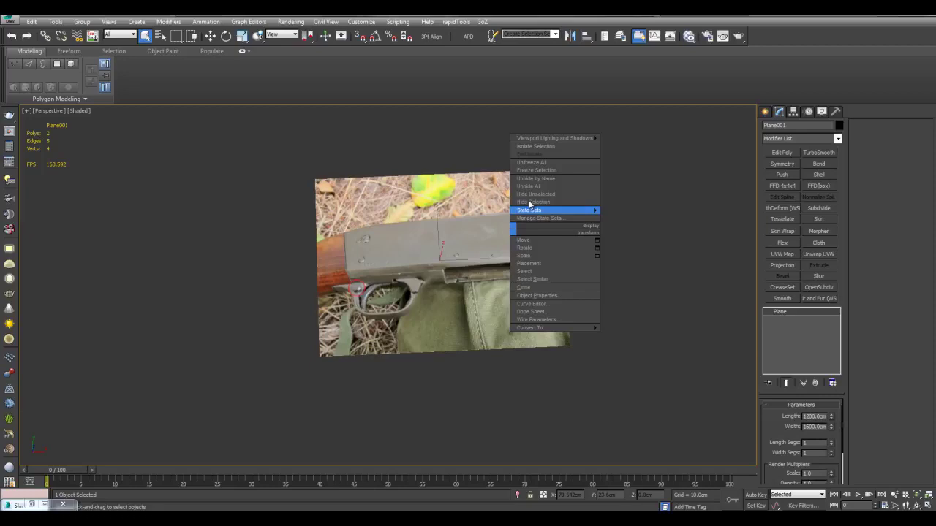
{"action": "left_click", "coordinate": [564, 205]}
{"action": "key", "text": "g"}
{"action": "middle_click_drag", "start_coordinate": [563, 205], "coordinate": [658, 175], "text": "alt"}
{"action": "scroll", "coordinate": [747, 147], "scroll_direction": "up", "scroll_amount": 4}
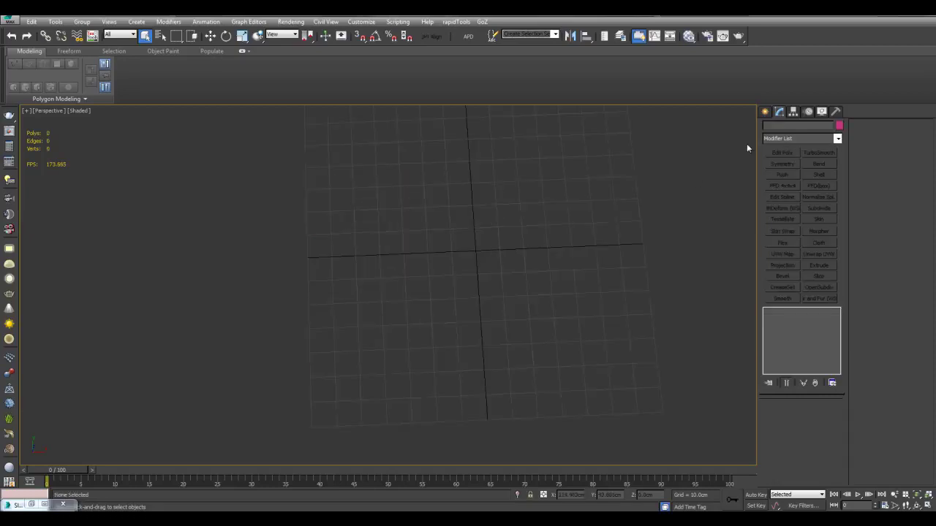
- Create a standard plane about 69 cm long and 78 cm wide on the grid
{"action": "left_click", "coordinate": [765, 111]}
{"action": "left_click", "coordinate": [819, 214]}
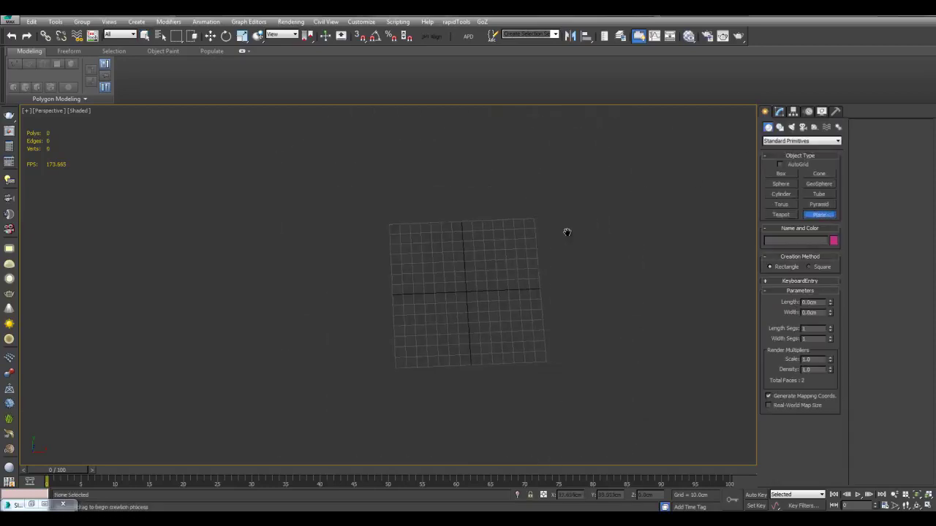
{"action": "left_click_drag", "start_coordinate": [497, 216], "coordinate": [700, 375]}
{"action": "key", "text": "w"}
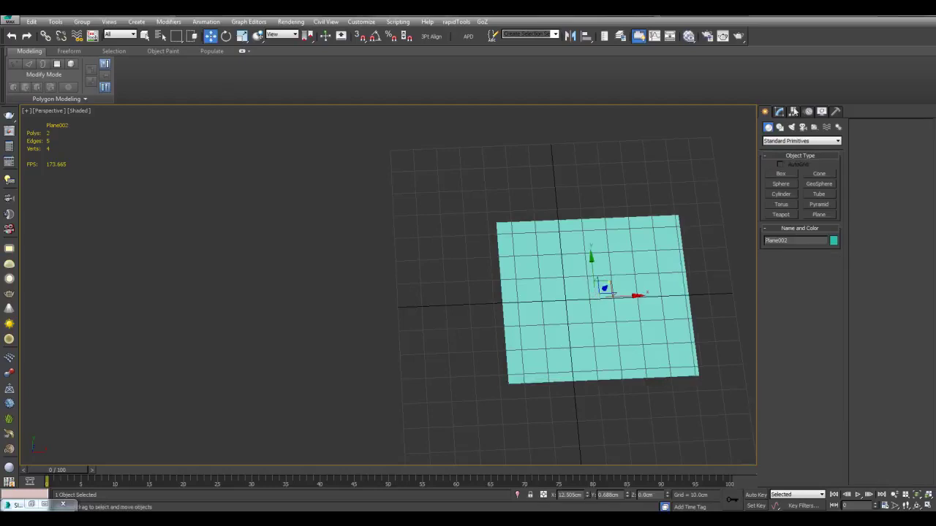
- Set the plane's length and width to 50 cm each
{"action": "left_click", "coordinate": [778, 111]}
{"action": "middle_click_drag", "start_coordinate": [687, 298], "coordinate": [670, 308]}
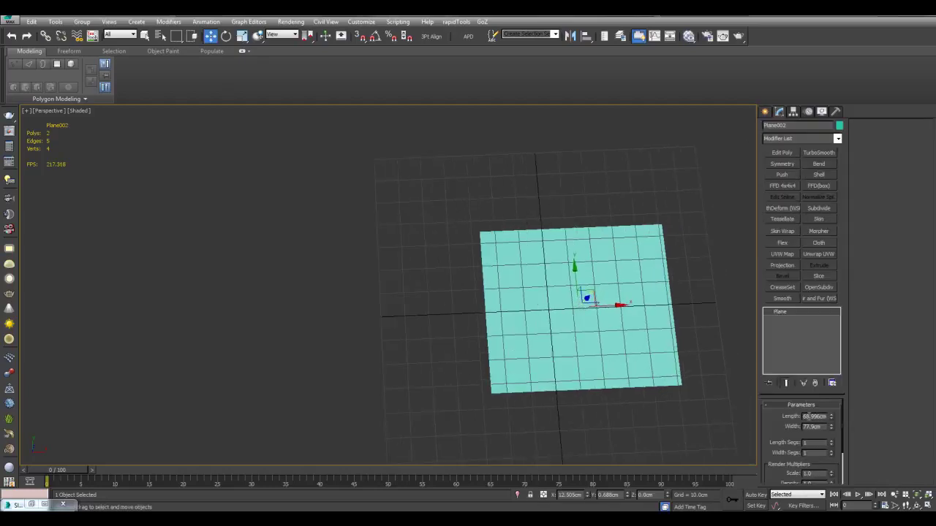
{"action": "type", "text": "50"}
{"action": "key", "text": "Tab"}
{"action": "type", "text": "50"}
{"action": "key", "text": "Return"}
- Center the plane on the origin by setting its X and Y positions to 0
{"action": "middle_click_drag", "start_coordinate": [688, 289], "coordinate": [578, 280]}
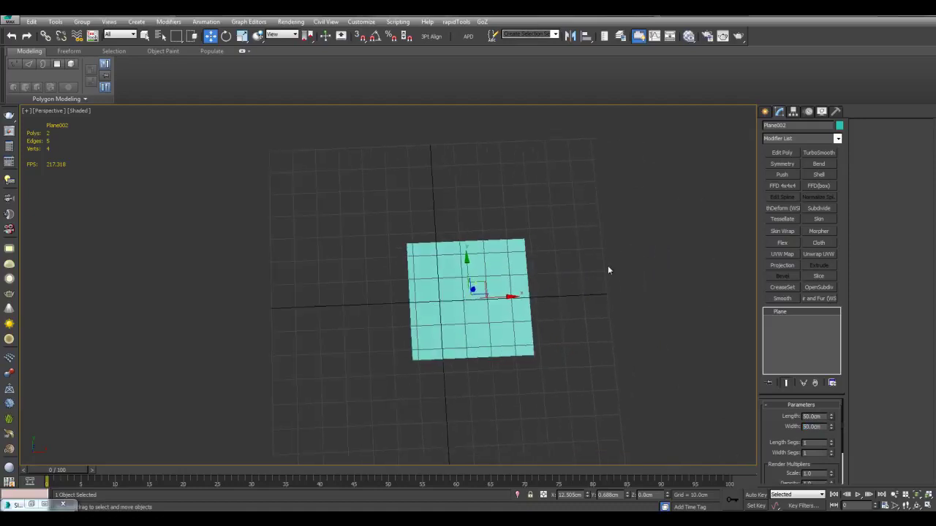
{"action": "scroll", "coordinate": [607, 268], "scroll_direction": "up", "scroll_amount": 3}
{"action": "right_click", "coordinate": [590, 498]}
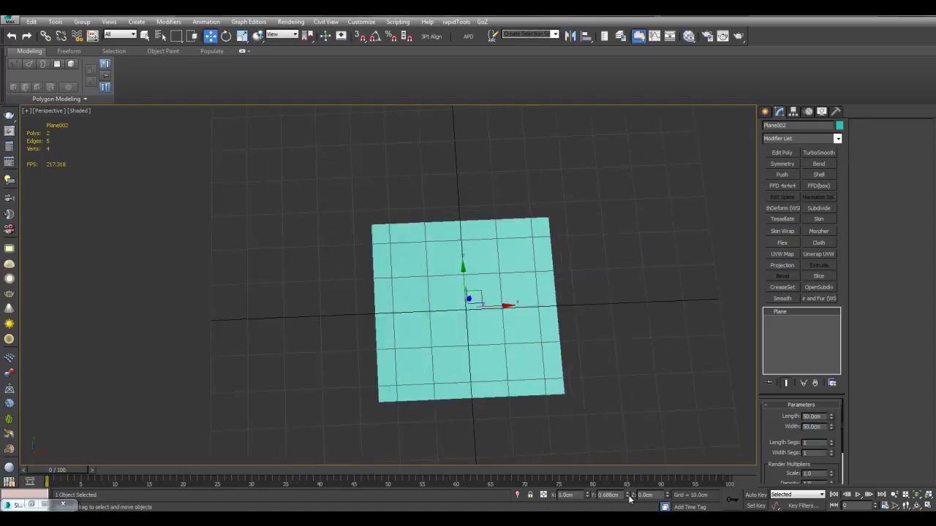
{"action": "right_click", "coordinate": [629, 497]}
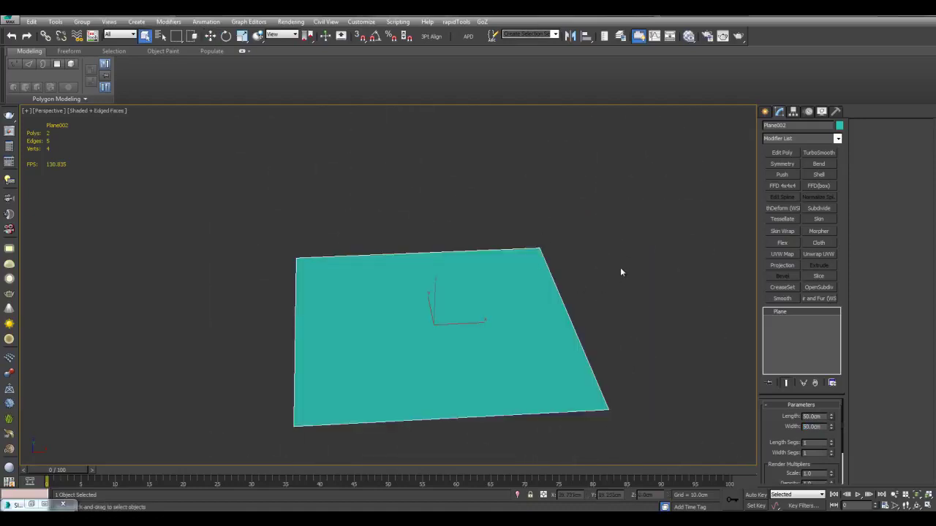
- Clone the plane straight up along Z as a single independent copy above the original
{"action": "middle_click_drag", "start_coordinate": [620, 268], "coordinate": [621, 282]}
{"action": "key", "text": "w"}
{"action": "middle_click_drag", "start_coordinate": [479, 315], "coordinate": [479, 293], "text": "alt"}
{"action": "left_click_drag", "start_coordinate": [436, 291], "coordinate": [436, 259], "text": "shift"}
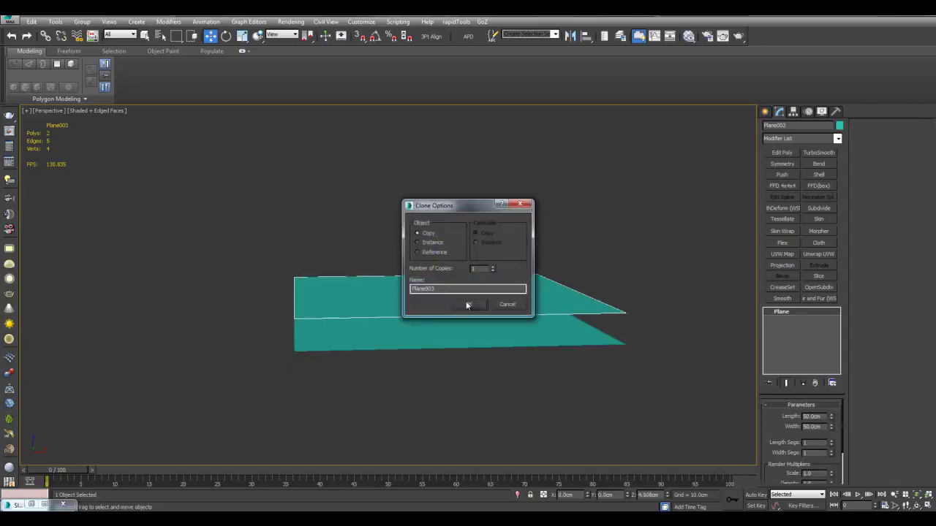
{"action": "left_click", "coordinate": [476, 304]}
{"action": "middle_click_drag", "start_coordinate": [495, 266], "coordinate": [501, 276], "text": "alt"}
- Add an Edit Poly modifier to the upper plane and inset its polygon to form a wide border
{"action": "left_click", "coordinate": [777, 153]}
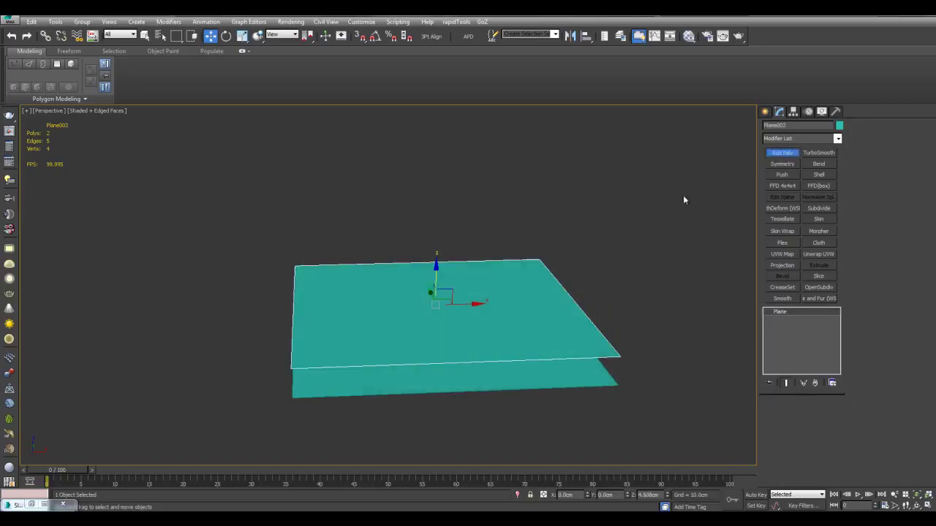
{"action": "key", "text": "4"}
{"action": "key", "text": "q"}
{"action": "left_click", "coordinate": [475, 299]}
{"action": "middle_click_drag", "start_coordinate": [475, 299], "coordinate": [473, 290]}
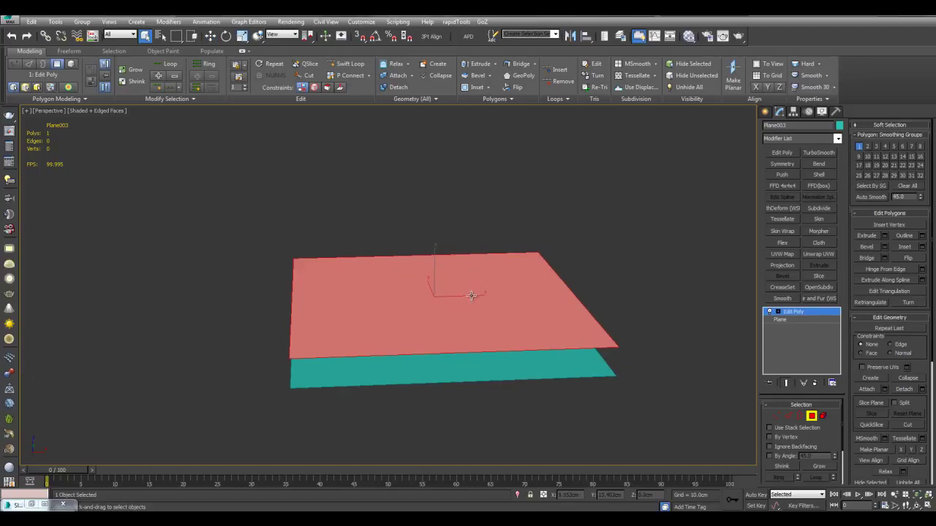
{"action": "key", "text": "shift+i"}
{"action": "mouse_move", "coordinate": [471, 294]}
{"action": "left_mouse_down"}
{"action": "mouse_move", "coordinate": [474, 332]}
{"action": "mouse_move", "coordinate": [457, 288]}
{"action": "left_mouse_up"}
{"action": "right_click", "coordinate": [474, 331]}
- Bevel the inset polygon upward and inward into a truncated pyramid with a small flat top
{"action": "key", "text": "shift+ctrl+b"}
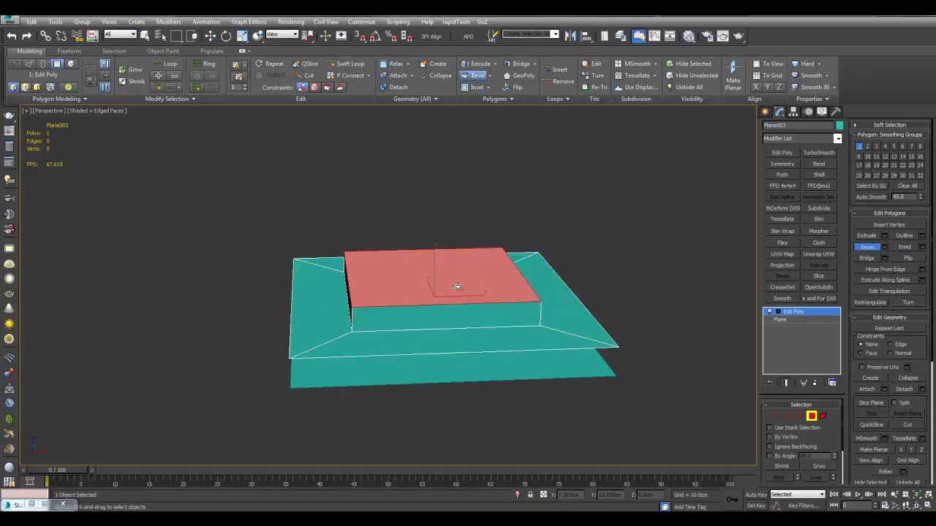
{"action": "left_click", "coordinate": [457, 333]}
{"action": "right_click", "coordinate": [508, 268]}
- Scale the edge loop around the pyramid's base slightly inward
{"action": "middle_click_drag", "start_coordinate": [510, 265], "coordinate": [479, 295], "text": "alt"}
{"action": "key", "text": "2"}
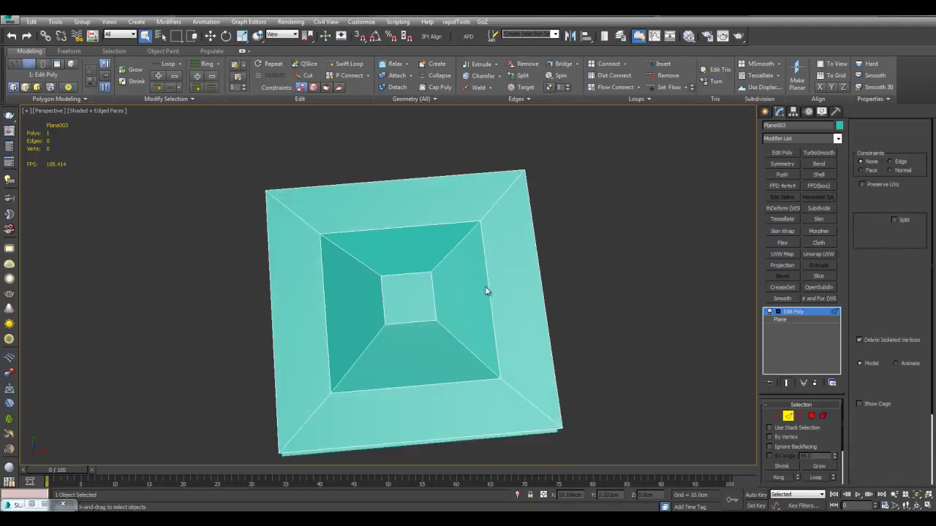
{"action": "double_click", "coordinate": [488, 289]}
{"action": "left_click_drag", "start_coordinate": [410, 316], "coordinate": [422, 317]}
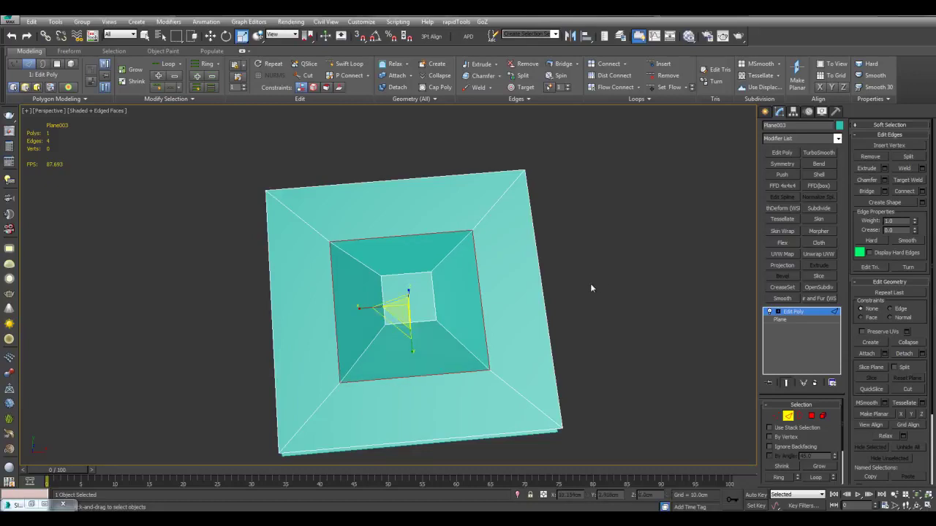
{"action": "middle_click_drag", "start_coordinate": [590, 283], "coordinate": [586, 262]}
- Grow the selection from the pyramid's top face to its sides and scale the whole pyramid up slightly
{"action": "key", "text": "4"}
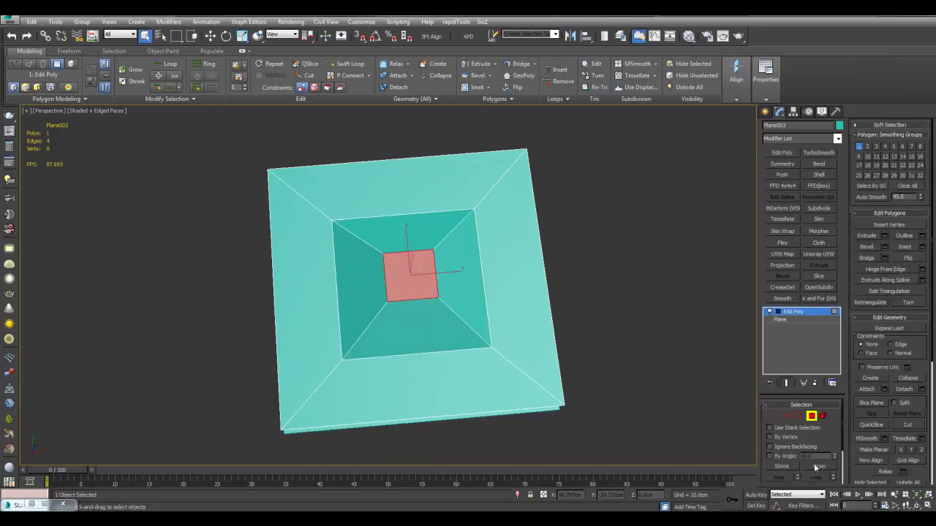
{"action": "left_click", "coordinate": [816, 466]}
{"action": "mouse_move", "coordinate": [402, 304]}
{"action": "left_mouse_down"}
{"action": "mouse_move", "coordinate": [392, 324]}
{"action": "mouse_move", "coordinate": [391, 310]}
{"action": "left_mouse_up"}
{"action": "key", "text": "4"}
- Scale the outer border edges of the pyramid mesh outward, beyond the lower plane's edges
{"action": "middle_click_drag", "start_coordinate": [582, 285], "coordinate": [583, 276]}
{"action": "key", "text": "2"}
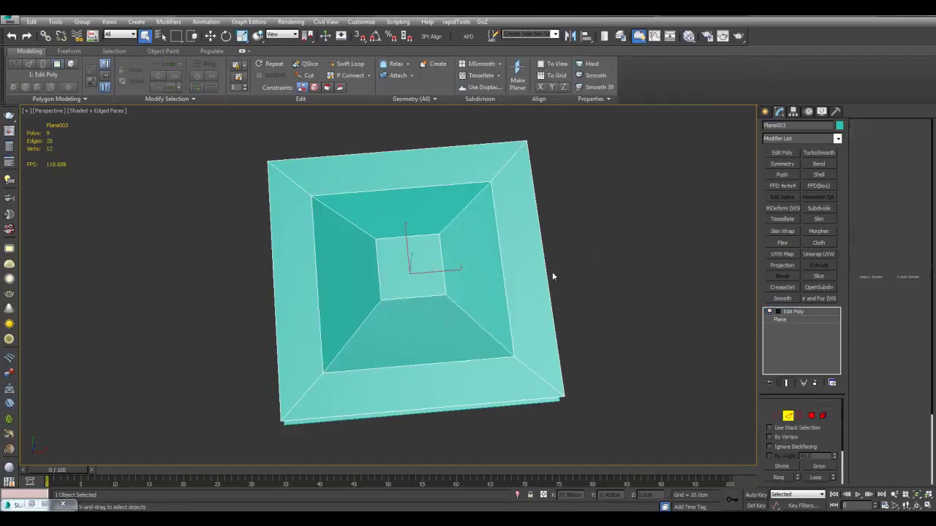
{"action": "double_click", "coordinate": [547, 272]}
{"action": "left_click_drag", "start_coordinate": [393, 285], "coordinate": [392, 301]}
{"action": "key", "text": "3"}
{"action": "key", "text": "q"}
- Add a TurboSmooth modifier to the pyramid mesh and set it to 3 iterations
{"action": "middle_click_drag", "start_coordinate": [666, 276], "coordinate": [804, 157], "text": "alt"}
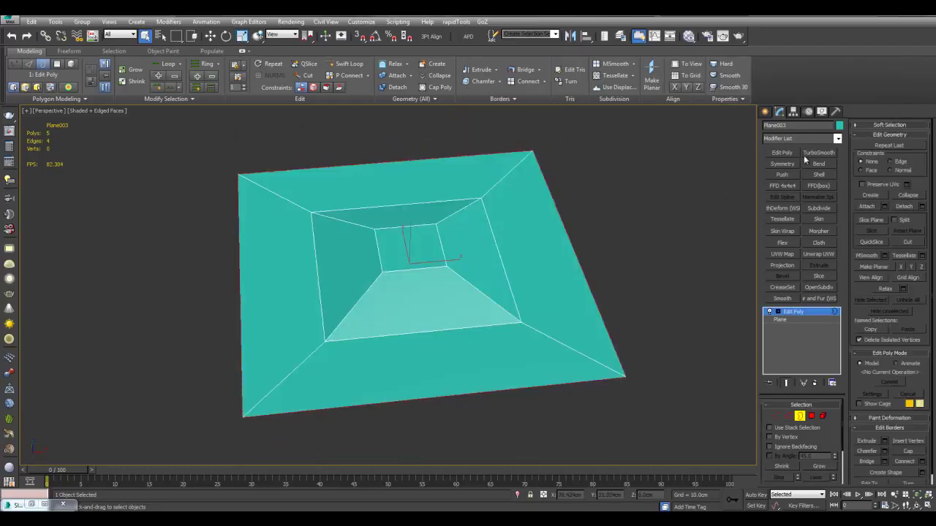
{"action": "left_click", "coordinate": [808, 154]}
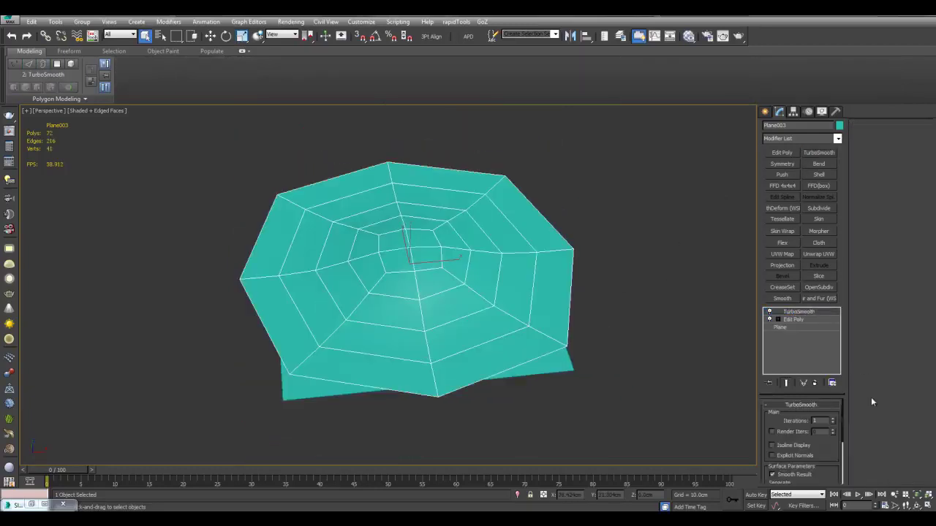
{"action": "left_click", "coordinate": [833, 420]}
{"action": "left_click", "coordinate": [832, 419]}
{"action": "middle_click_drag", "start_coordinate": [680, 282], "coordinate": [672, 352], "text": "alt"}
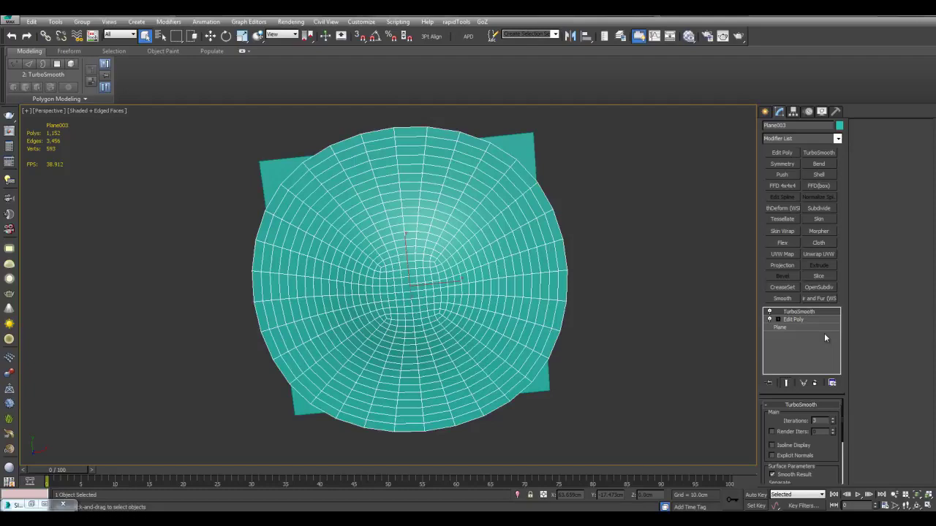
- Insert a Tessellate modifier between Edit Poly and TurboSmooth in the pyramid mesh's stack
{"action": "key", "text": "F4"}
{"action": "left_click", "coordinate": [798, 321]}
{"action": "key", "text": "F4"}
{"action": "middle_click_drag", "start_coordinate": [665, 256], "coordinate": [653, 250]}
{"action": "left_click", "coordinate": [775, 220]}
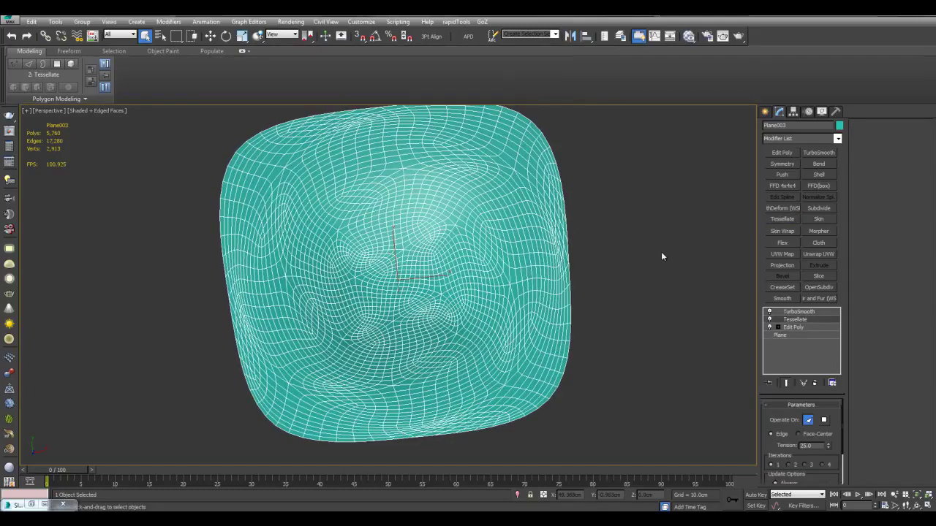
- Set the Tessellate tension to 0 and make it operate on polygons
{"action": "left_click", "coordinate": [786, 383]}
{"action": "key", "text": "F4"}
{"action": "left_click", "coordinate": [786, 383]}
{"action": "key", "text": "F4"}
{"action": "left_click", "coordinate": [785, 383]}
{"action": "right_click", "coordinate": [827, 447]}
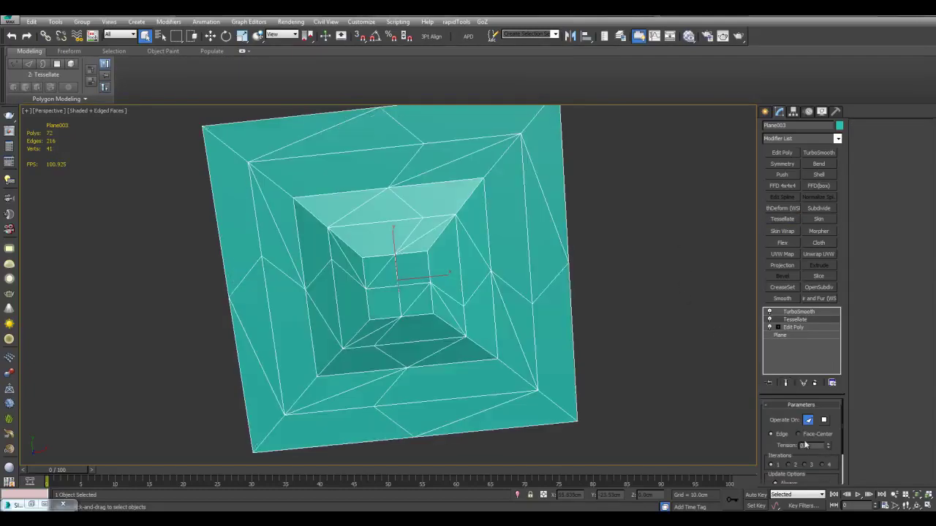
{"action": "left_click", "coordinate": [824, 421]}
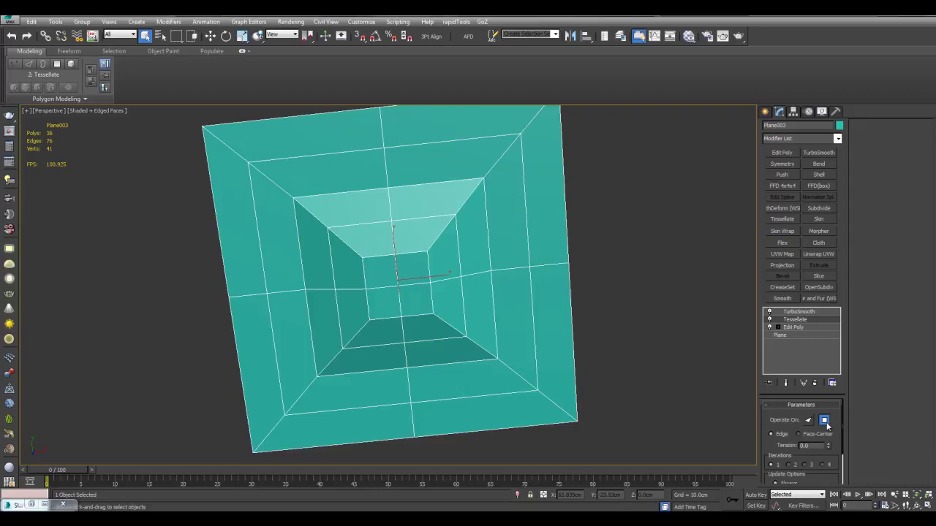
- Compare the smoothed pyramid at 2, 3 and 4 Tessellate iterations and settle on 3
{"action": "left_click", "coordinate": [795, 464]}
{"action": "key", "text": "F4"}
{"action": "mouse_move", "coordinate": [678, 389]}
{"action": "middle_mouse_down", "text": "alt"}
{"action": "mouse_move", "coordinate": [608, 329]}
{"action": "mouse_move", "coordinate": [646, 324]}
{"action": "mouse_move", "coordinate": [686, 378]}
{"action": "middle_mouse_up", "text": "alt"}
{"action": "left_click", "coordinate": [807, 465]}
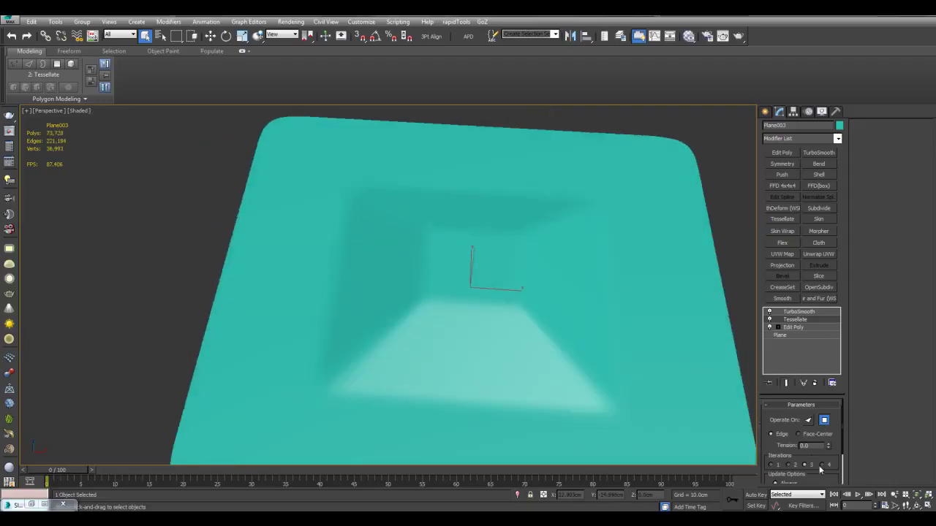
{"action": "left_click", "coordinate": [826, 465]}
{"action": "mouse_move", "coordinate": [693, 372]}
{"action": "middle_mouse_down", "text": "alt"}
{"action": "mouse_move", "coordinate": [600, 351]}
{"action": "mouse_move", "coordinate": [590, 381]}
{"action": "mouse_move", "coordinate": [564, 313]}
{"action": "mouse_move", "coordinate": [578, 239]}
{"action": "mouse_move", "coordinate": [574, 278]}
{"action": "mouse_move", "coordinate": [601, 297]}
{"action": "mouse_move", "coordinate": [609, 274]}
{"action": "mouse_move", "coordinate": [636, 262]}
{"action": "mouse_move", "coordinate": [648, 270]}
{"action": "mouse_move", "coordinate": [616, 307]}
{"action": "mouse_move", "coordinate": [424, 322]}
{"action": "mouse_move", "coordinate": [429, 296]}
{"action": "middle_mouse_up", "text": "alt"}
{"action": "left_click", "coordinate": [808, 465]}
{"action": "key", "text": "F4"}
- Move the lower flat plane up along Z until it sits just beneath the pyramid mesh
{"action": "left_click", "coordinate": [429, 296]}
{"action": "key", "text": "w"}
{"action": "middle_click_drag", "start_coordinate": [401, 241], "coordinate": [393, 251], "text": "alt"}
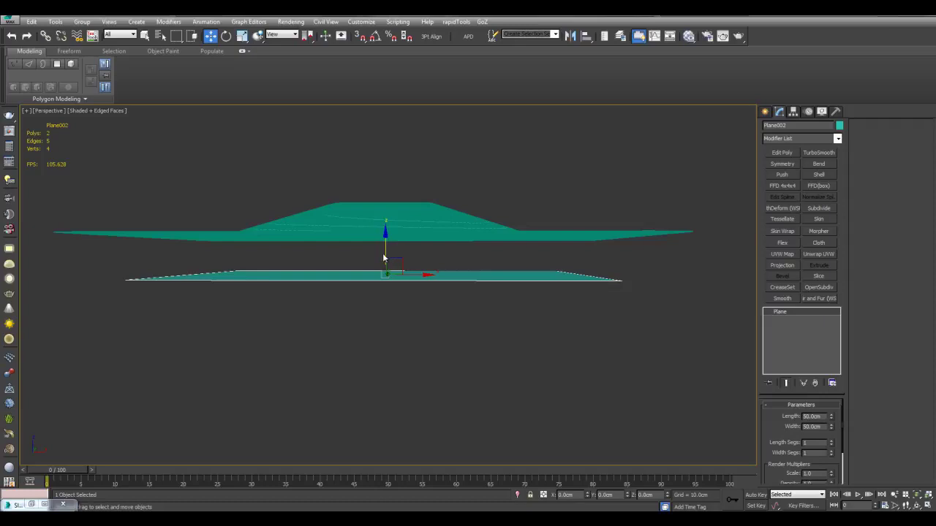
{"action": "left_click_drag", "start_coordinate": [385, 256], "coordinate": [384, 230]}
{"action": "left_click_drag", "start_coordinate": [384, 230], "coordinate": [385, 229]}
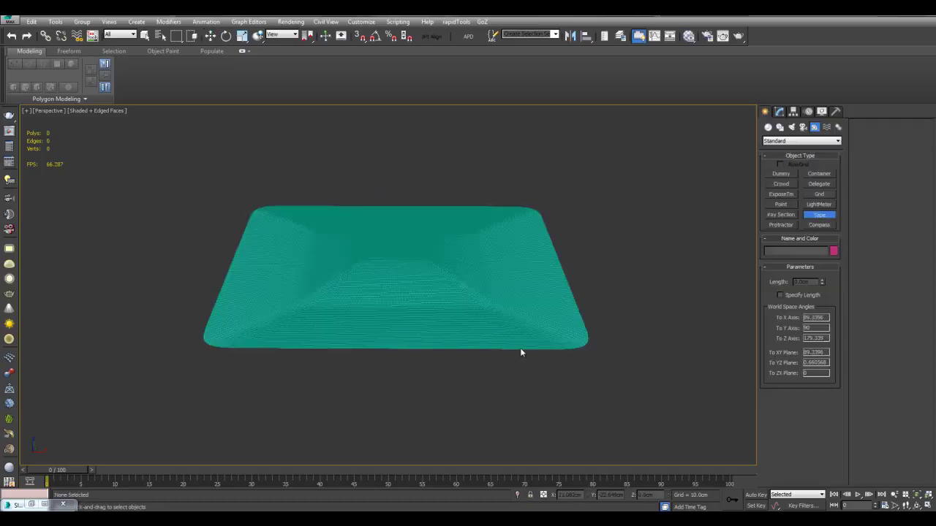
- Add a Projection modifier to the lower flat plane and expand its sub-object levels
{"action": "right_click", "coordinate": [495, 325]}
{"action": "middle_click_drag", "start_coordinate": [520, 348], "coordinate": [465, 271]}
{"action": "left_click", "coordinate": [464, 260]}
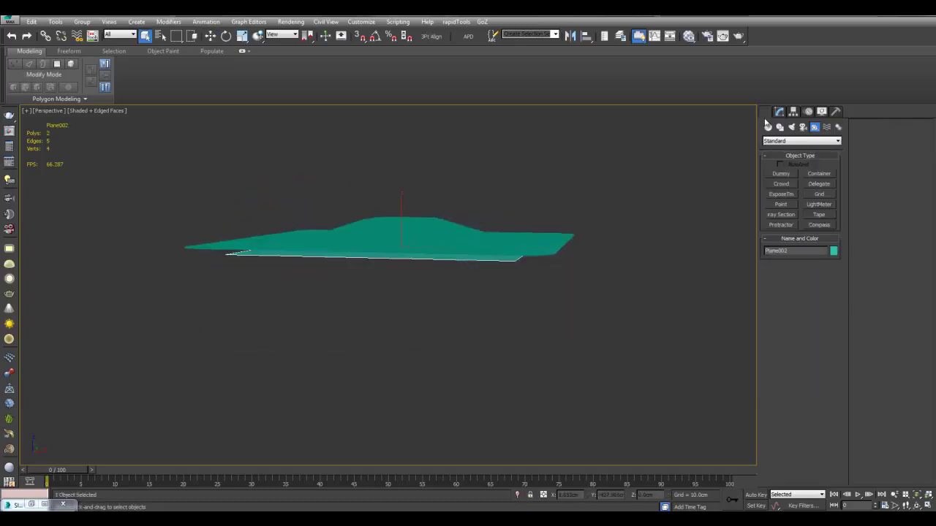
{"action": "left_click", "coordinate": [778, 111]}
{"action": "scroll", "coordinate": [643, 291], "scroll_direction": "up", "scroll_amount": 2}
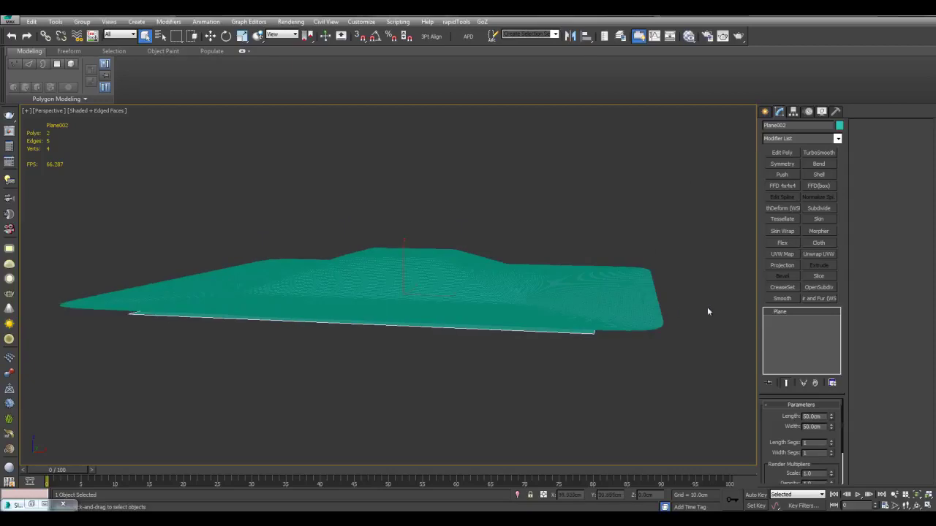
{"action": "left_click", "coordinate": [774, 266]}
{"action": "left_click", "coordinate": [772, 314]}
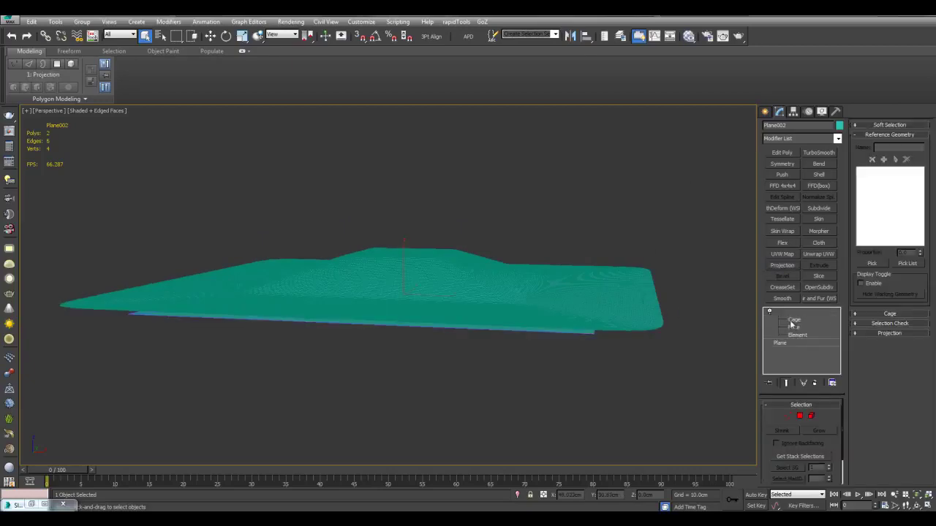
- Raise the projection cage along Z until it clears the top of the pyramid mesh
{"action": "left_click", "coordinate": [792, 321]}
{"action": "key", "text": "w"}
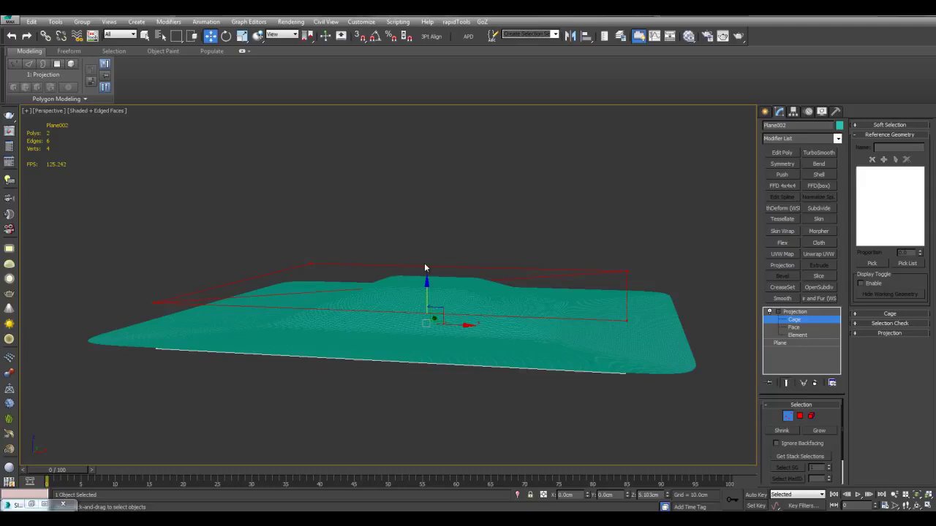
{"action": "left_click_drag", "start_coordinate": [425, 265], "coordinate": [424, 256]}
{"action": "middle_click_drag", "start_coordinate": [507, 261], "coordinate": [471, 258]}
- Pick the smoothed pyramid mesh as the Projection modifier's reference geometry
{"action": "left_click", "coordinate": [795, 312]}
{"action": "left_click", "coordinate": [875, 264]}
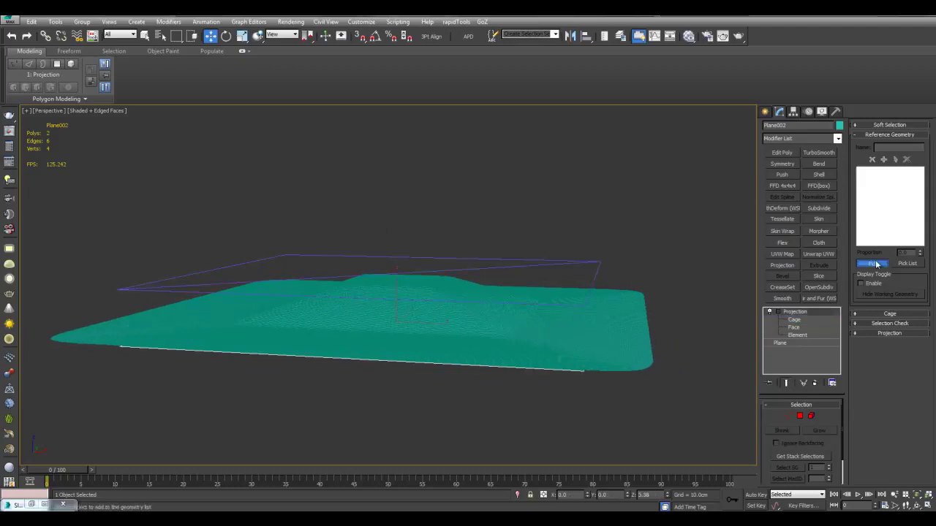
{"action": "middle_click_drag", "start_coordinate": [587, 269], "coordinate": [625, 273], "text": "alt"}
{"action": "left_click", "coordinate": [571, 305]}
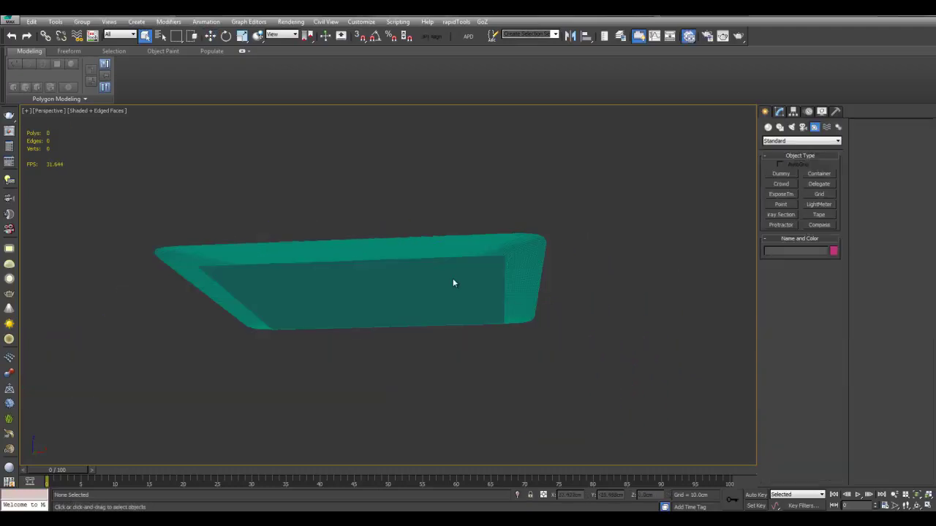
- Open Render To Texture for the lower flat plane, enable its projection mapping and open the projection options
{"action": "left_click", "coordinate": [452, 281]}
{"action": "middle_click_drag", "start_coordinate": [634, 253], "coordinate": [621, 226], "text": "alt"}
{"action": "left_click", "coordinate": [291, 22]}
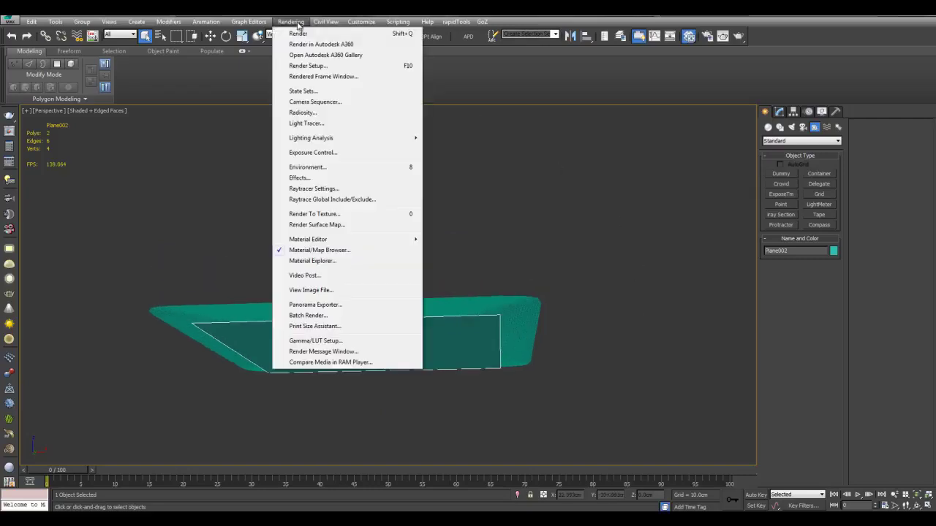
{"action": "left_click", "coordinate": [584, 235]}
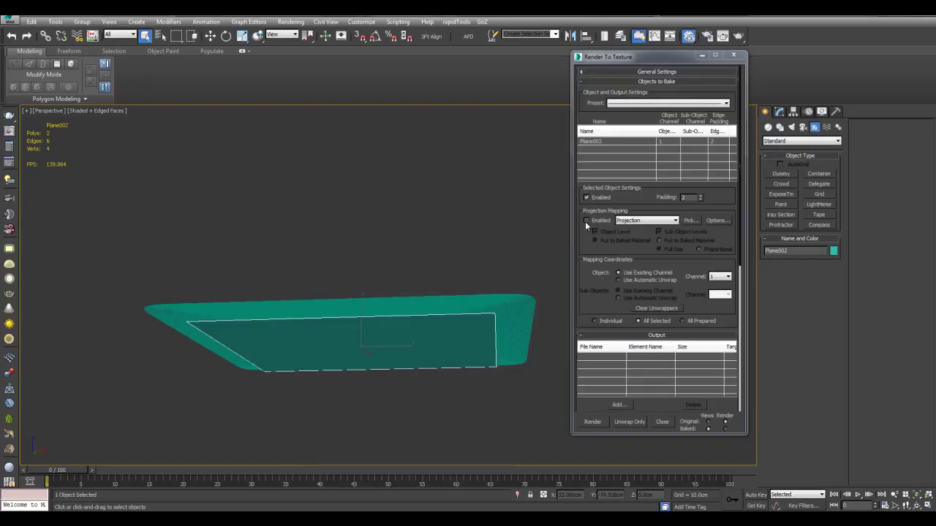
{"action": "left_click", "coordinate": [586, 222]}
{"action": "left_click", "coordinate": [716, 220]}
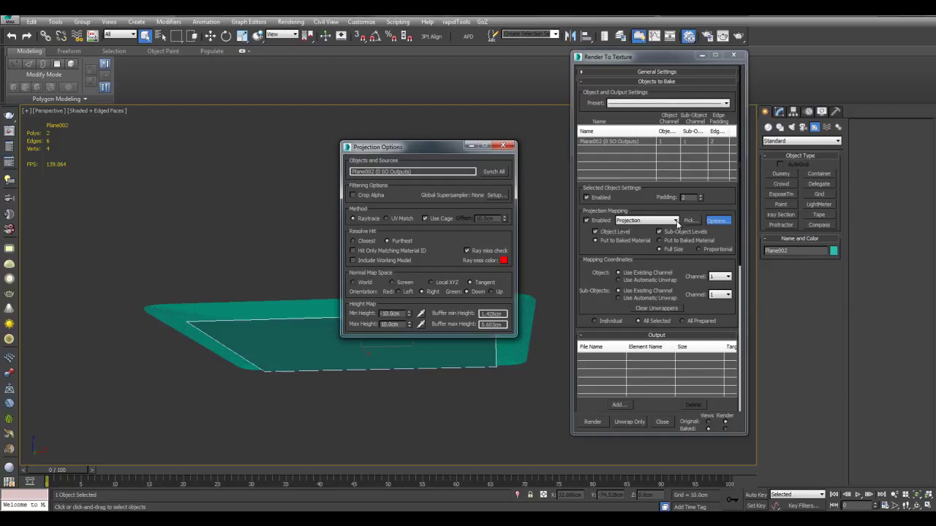
- Enable the scanline renderer's global supersampler, set it to Hammersley and close the render setup
{"action": "left_click", "coordinate": [492, 195]}
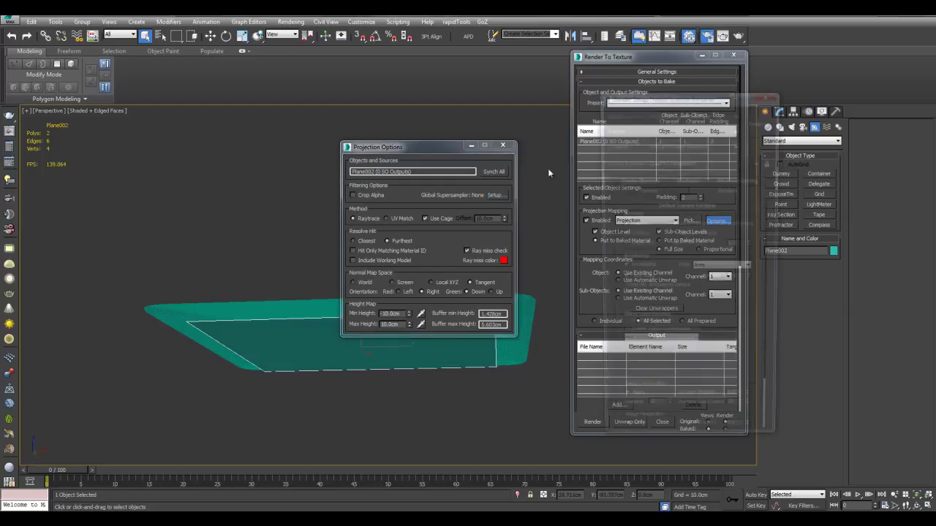
{"action": "left_click", "coordinate": [623, 338]}
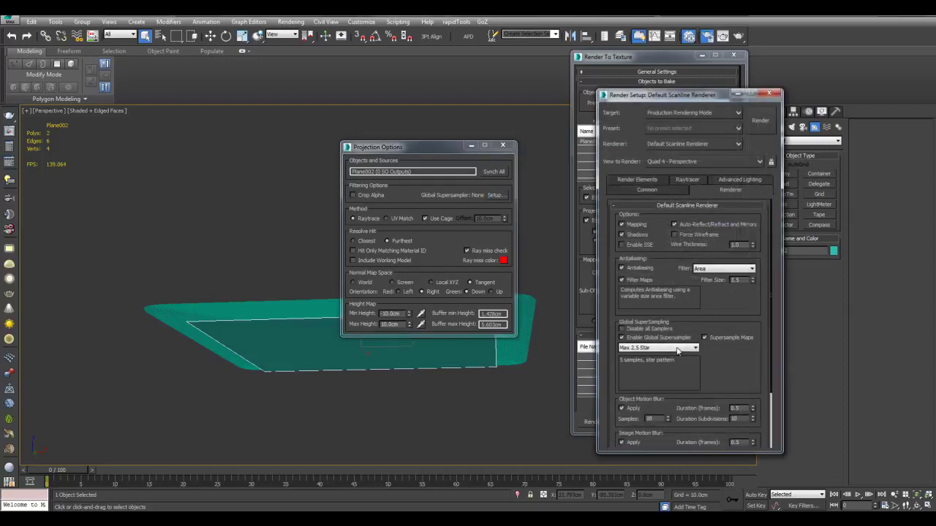
{"action": "left_click", "coordinate": [677, 349]}
{"action": "left_click", "coordinate": [663, 363]}
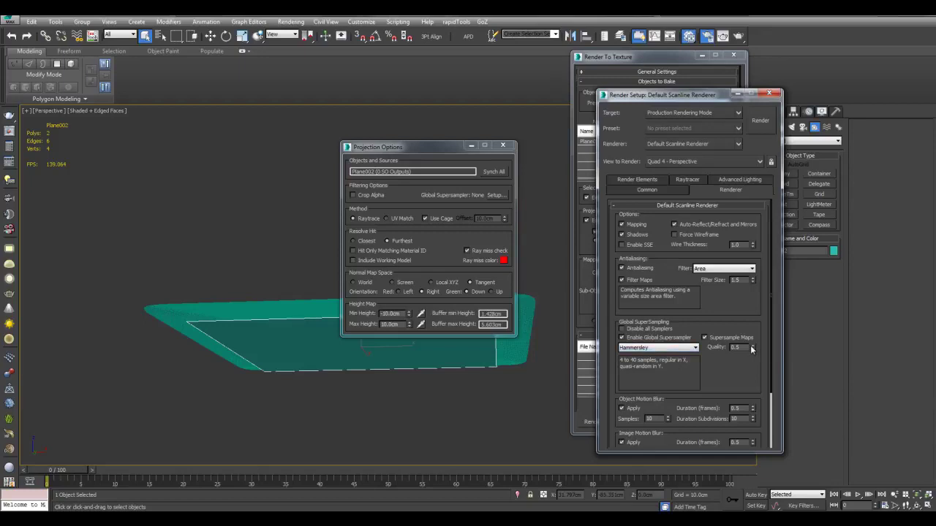
{"action": "left_click", "coordinate": [769, 94]}
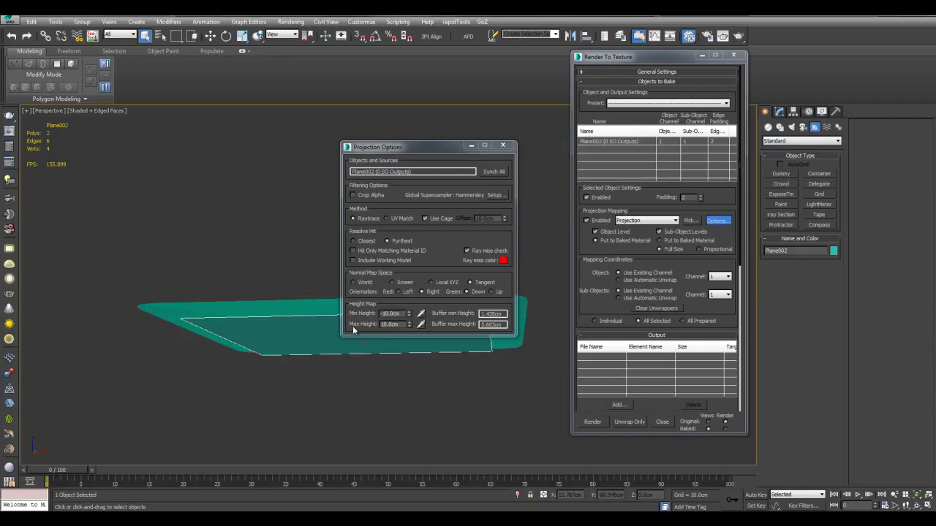
- Set the height map's minimum to 1.428 cm and maximum to 5.603 cm from the buffer values and close the projection options
{"action": "middle_click_drag", "start_coordinate": [286, 311], "coordinate": [282, 299], "text": "alt"}
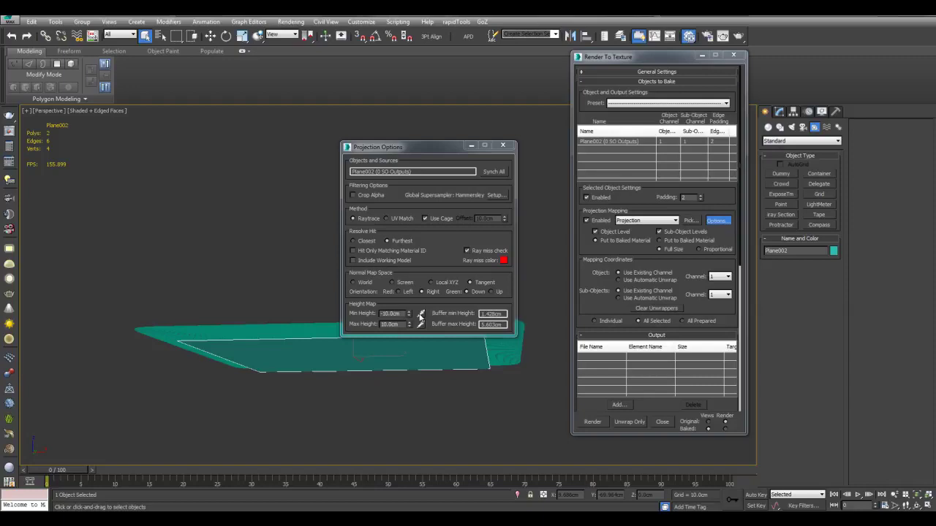
{"action": "left_click", "coordinate": [420, 315]}
{"action": "middle_click_drag", "start_coordinate": [287, 298], "coordinate": [275, 310], "text": "alt"}
{"action": "middle_click_drag", "start_coordinate": [225, 358], "coordinate": [270, 297]}
{"action": "scroll", "coordinate": [270, 297], "scroll_direction": "up", "scroll_amount": 4}
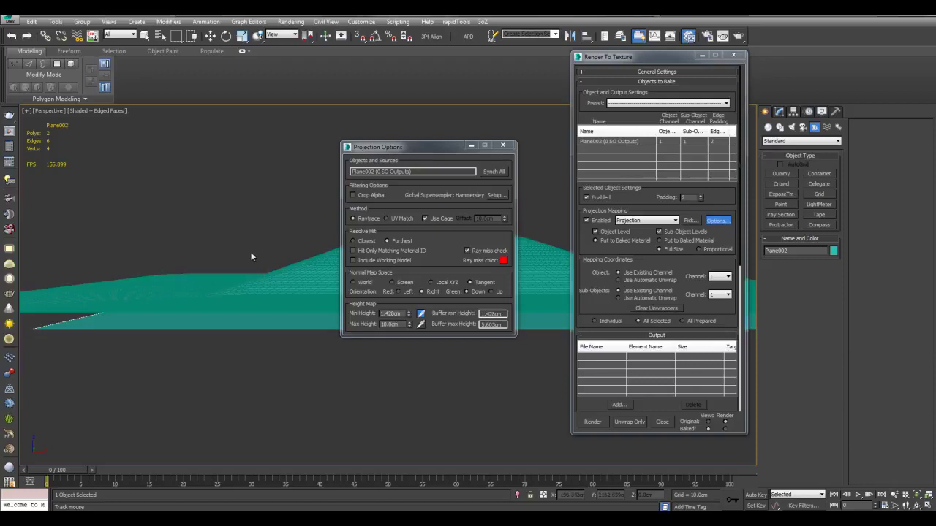
{"action": "middle_click_drag", "start_coordinate": [270, 292], "coordinate": [307, 278], "text": "alt"}
{"action": "left_click", "coordinate": [420, 325]}
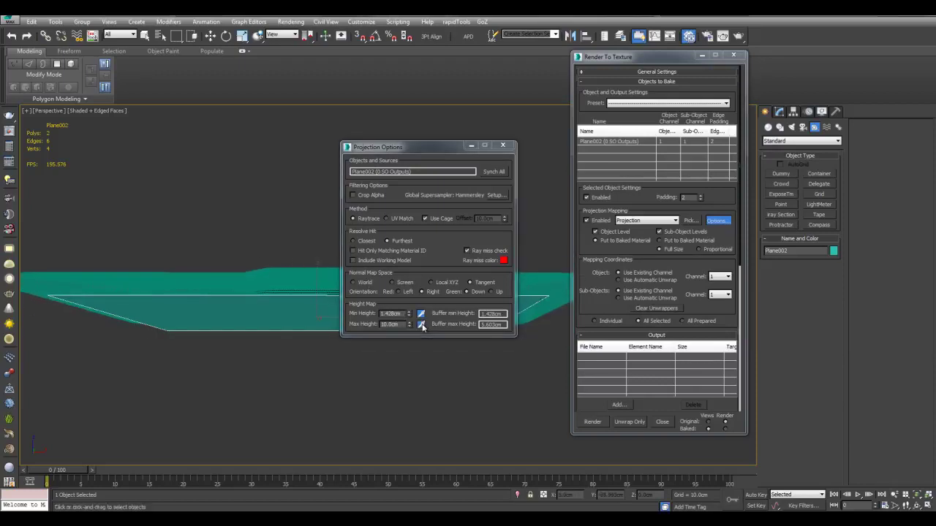
{"action": "middle_click_drag", "start_coordinate": [208, 247], "coordinate": [416, 344], "text": "alt"}
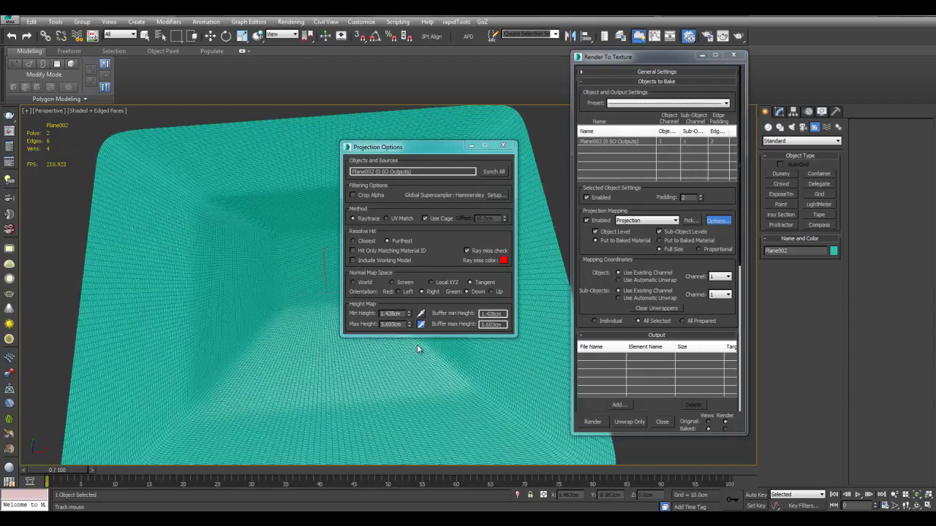
{"action": "left_click", "coordinate": [503, 145]}
- Add a HeightMap output element at 512x512 for the plane, check the output settings and close Render To Texture
{"action": "middle_click_drag", "start_coordinate": [489, 282], "coordinate": [556, 307], "text": "alt"}
{"action": "scroll", "coordinate": [612, 210], "scroll_direction": "down", "scroll_amount": 3}
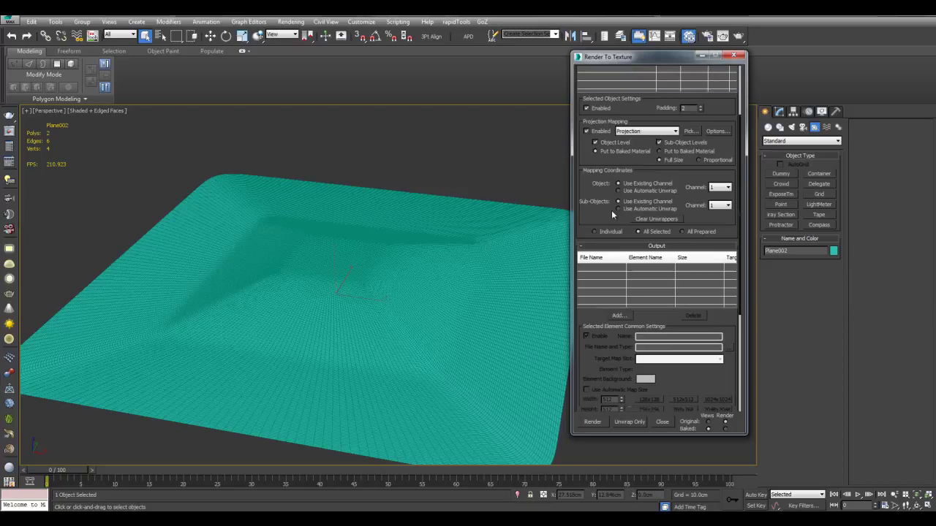
{"action": "scroll", "coordinate": [611, 210], "scroll_direction": "down", "scroll_amount": 1}
{"action": "left_click", "coordinate": [619, 310]}
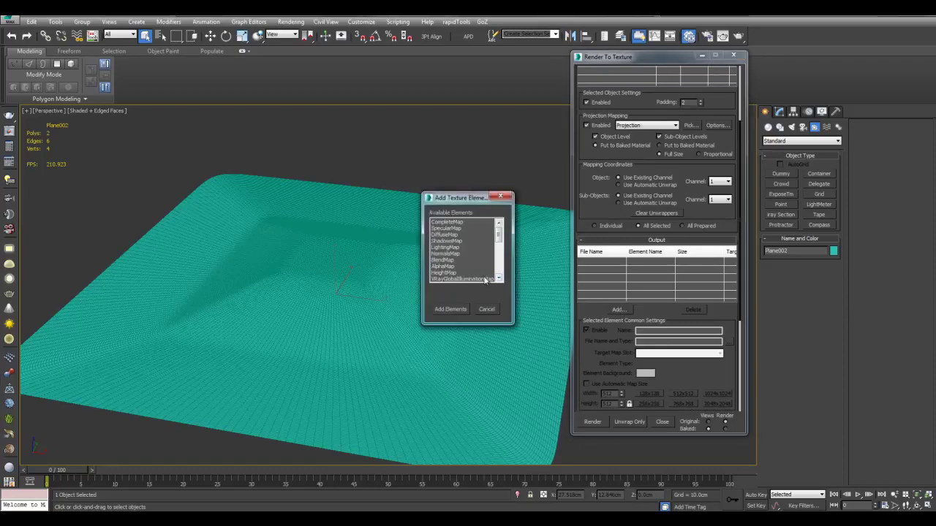
{"action": "left_click", "coordinate": [444, 273]}
{"action": "left_click", "coordinate": [450, 309]}
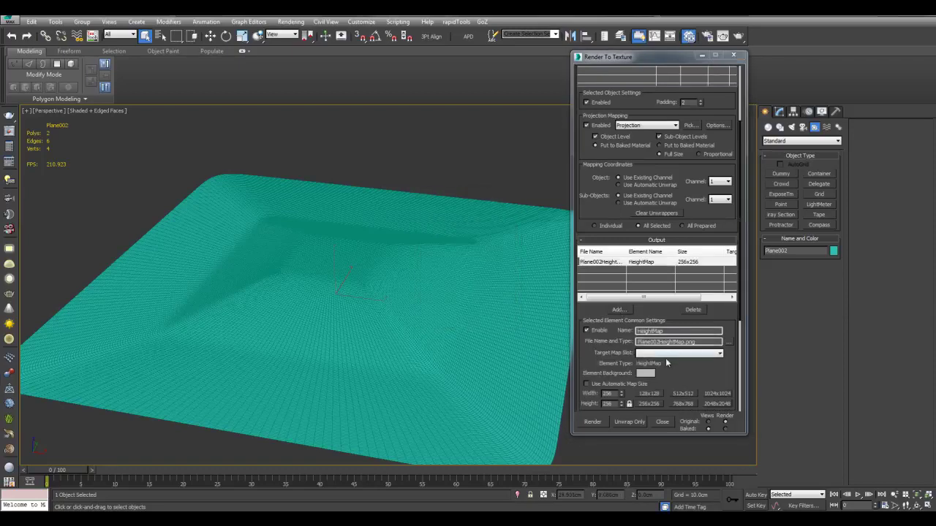
{"action": "left_click", "coordinate": [682, 393]}
{"action": "scroll", "coordinate": [682, 377], "scroll_direction": "down", "scroll_amount": 2}
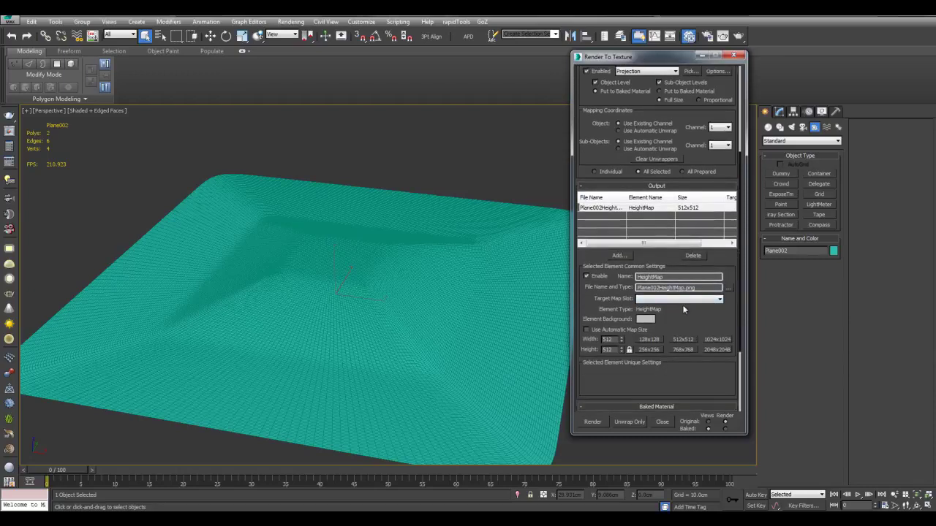
{"action": "scroll", "coordinate": [682, 303], "scroll_direction": "down", "scroll_amount": 1}
{"action": "scroll", "coordinate": [674, 362], "scroll_direction": "down", "scroll_amount": 4}
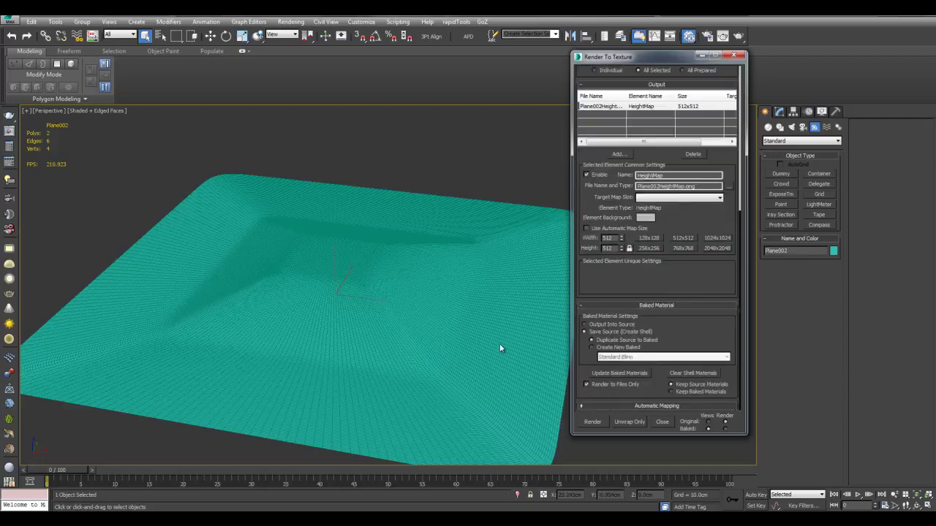
{"action": "middle_click_drag", "start_coordinate": [501, 345], "coordinate": [514, 330], "text": "alt"}
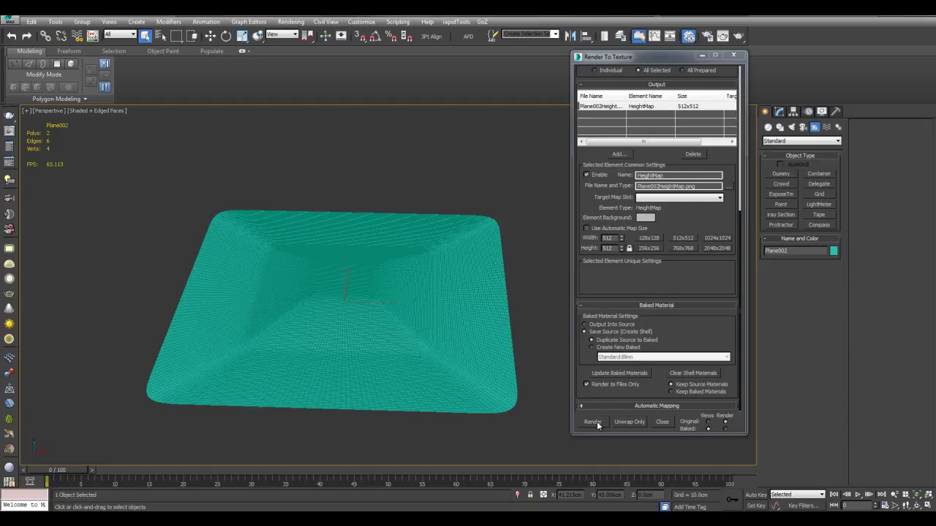
{"action": "left_click", "coordinate": [733, 55]}
- Unhide the shotgun reference photo and hide the pyramid mesh together with its flat projection plane
{"action": "right_click", "coordinate": [604, 238]}
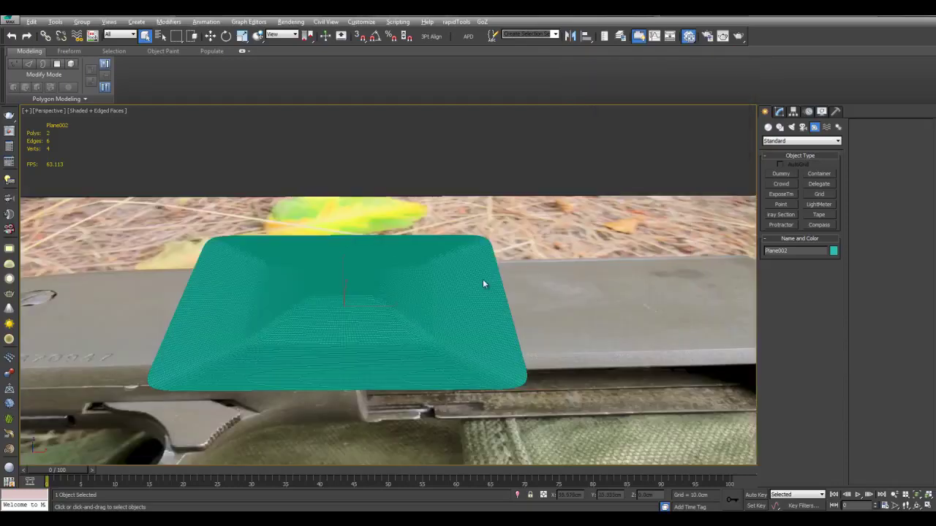
{"action": "middle_click_drag", "start_coordinate": [483, 279], "coordinate": [483, 251], "text": "alt"}
{"action": "left_click_drag", "start_coordinate": [416, 243], "coordinate": [434, 337]}
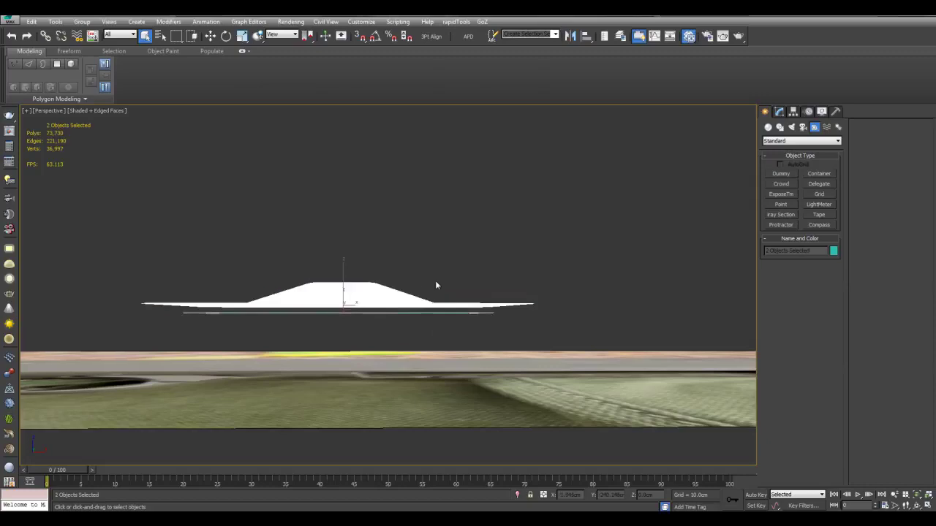
{"action": "right_click", "coordinate": [435, 281]}
{"action": "left_click", "coordinate": [456, 251]}
{"action": "middle_click_drag", "start_coordinate": [456, 250], "coordinate": [439, 308], "text": "alt"}
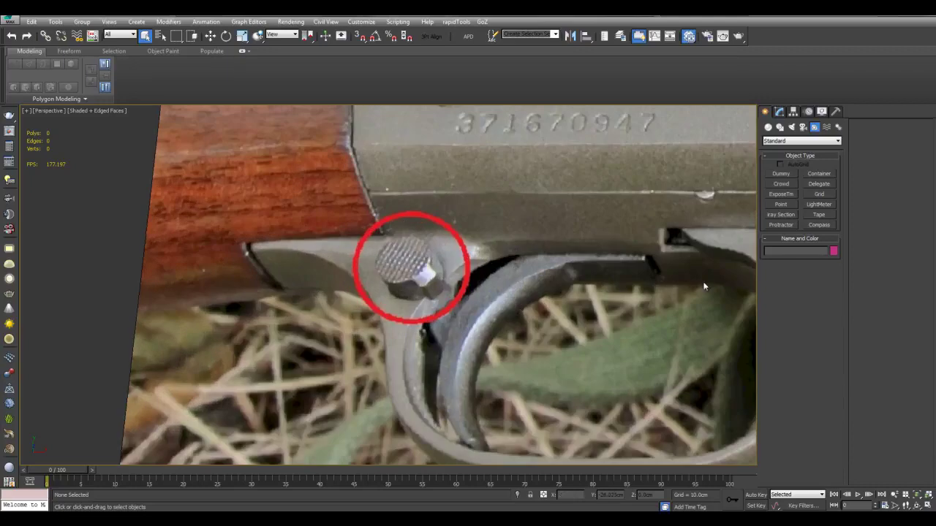
- Create a small cylinder with 32 sides and 1 height segment beside the photo's circled button and add an Edit Poly modifier
{"action": "left_click", "coordinate": [768, 127]}
{"action": "left_click", "coordinate": [791, 195]}
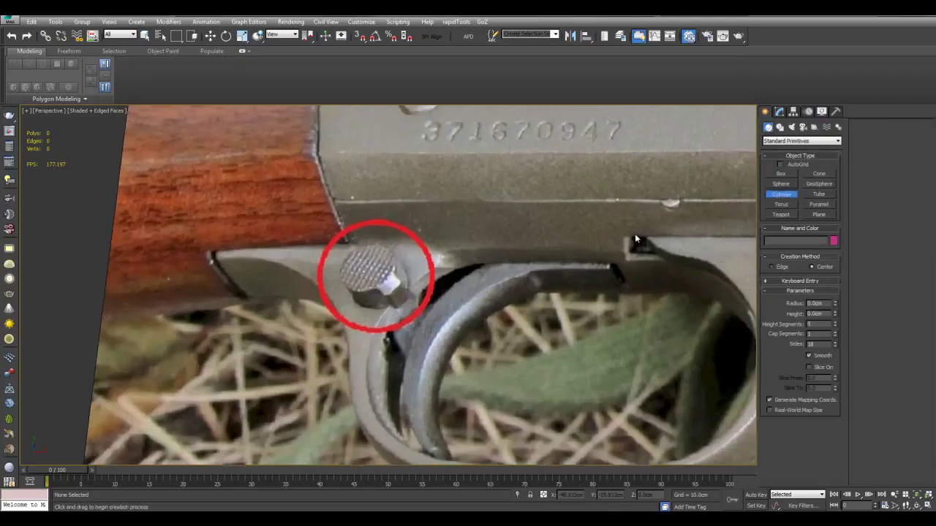
{"action": "left_click", "coordinate": [815, 345]}
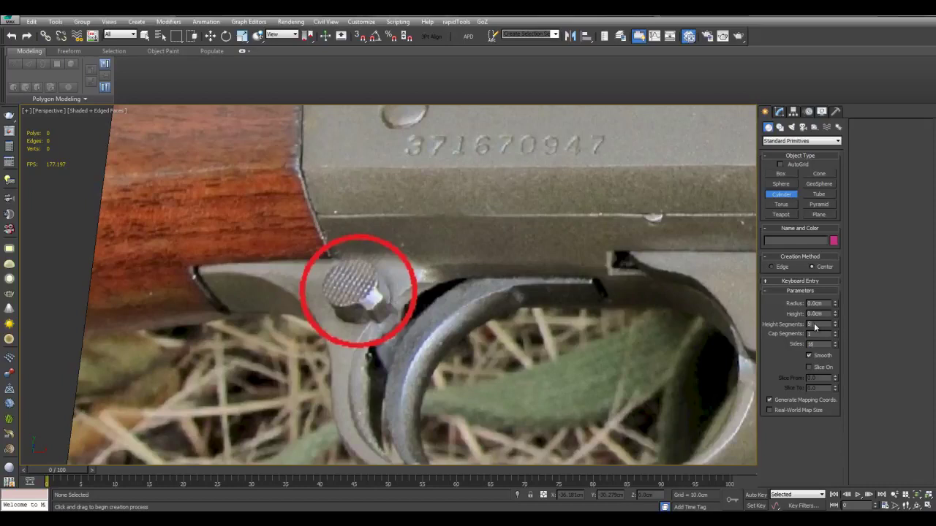
{"action": "type", "text": "32"}
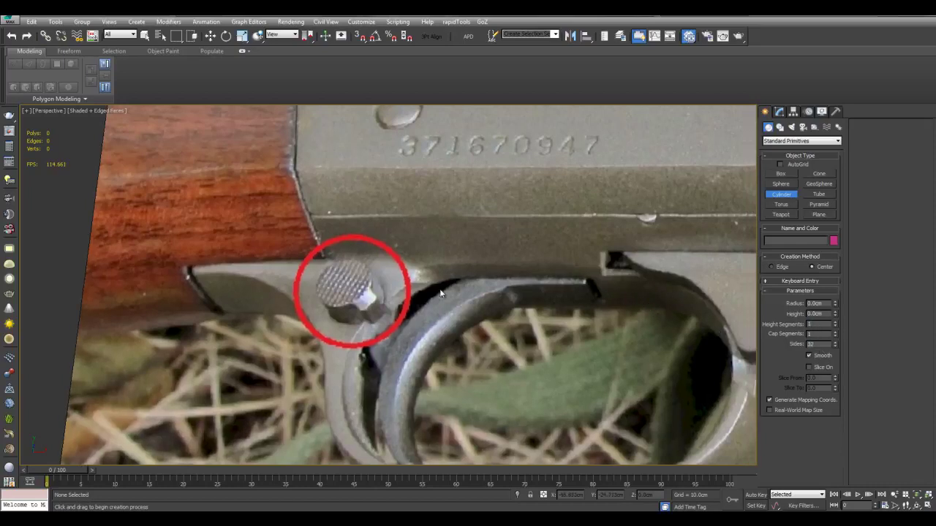
{"action": "left_click_drag", "start_coordinate": [449, 294], "coordinate": [458, 277]}
{"action": "left_click", "coordinate": [459, 240]}
{"action": "right_click", "coordinate": [475, 232]}
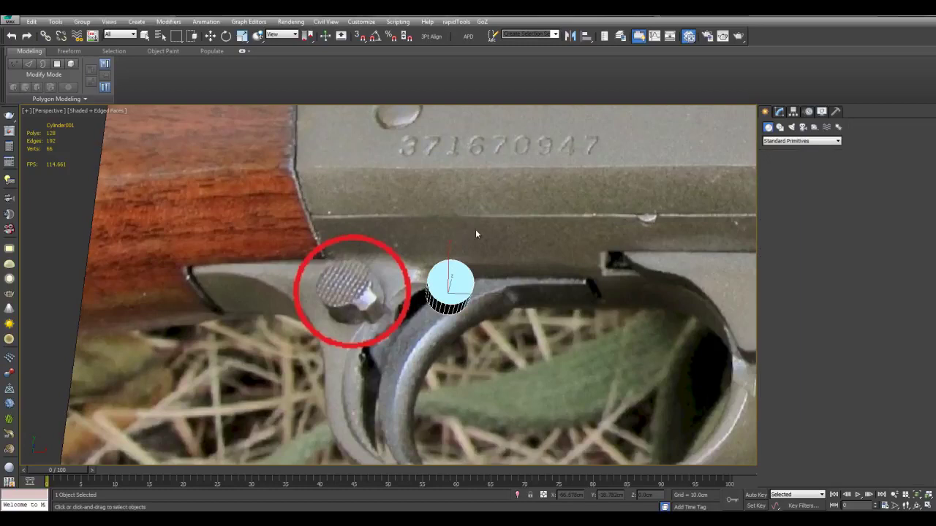
{"action": "left_click", "coordinate": [778, 111]}
{"action": "left_click", "coordinate": [781, 152]}
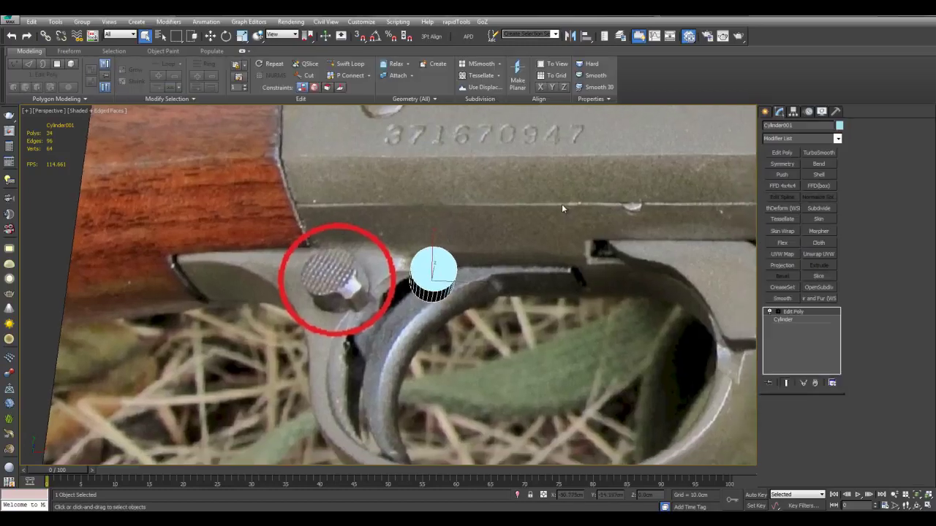
- Bevel four adjacent polygons on the cylinder's side and pull the new faces outward along Y to form a protruding tab
{"action": "scroll", "coordinate": [562, 205], "scroll_direction": "up", "scroll_amount": 4}
{"action": "key", "text": "4"}
{"action": "left_click", "coordinate": [485, 310]}
{"action": "left_click", "coordinate": [498, 306], "text": "ctrl"}
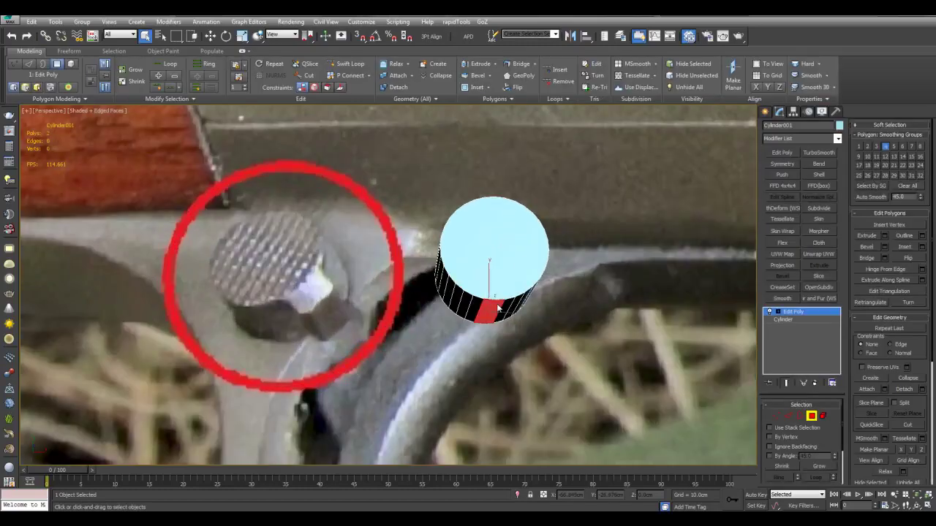
{"action": "left_click", "coordinate": [473, 305], "text": "ctrl"}
{"action": "left_click", "coordinate": [506, 311], "text": "ctrl"}
{"action": "key", "text": "z"}
{"action": "scroll", "coordinate": [500, 291], "scroll_direction": "down", "scroll_amount": 3}
{"action": "key", "text": "ctrl+shift+b"}
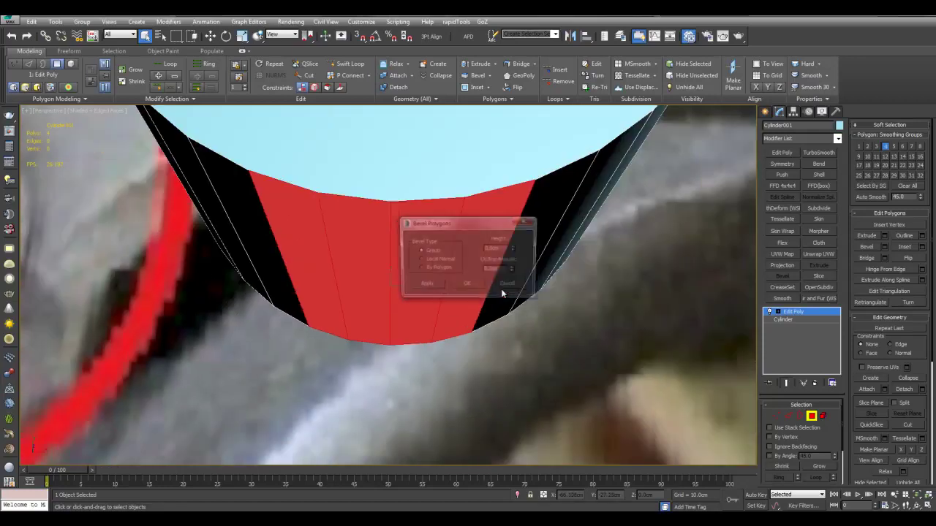
{"action": "left_click", "coordinate": [466, 284]}
{"action": "key", "text": "w"}
{"action": "scroll", "coordinate": [431, 253], "scroll_direction": "down", "scroll_amount": 5}
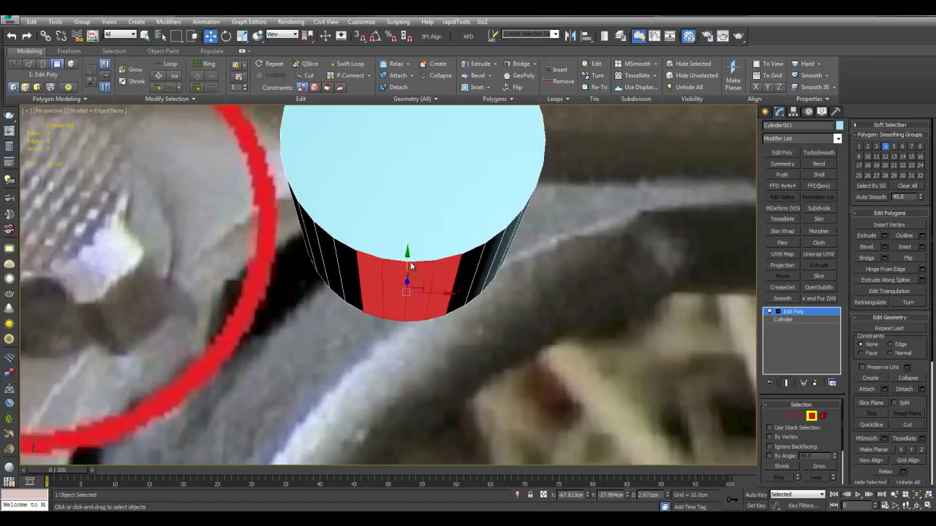
{"action": "left_click_drag", "start_coordinate": [411, 266], "coordinate": [416, 338]}
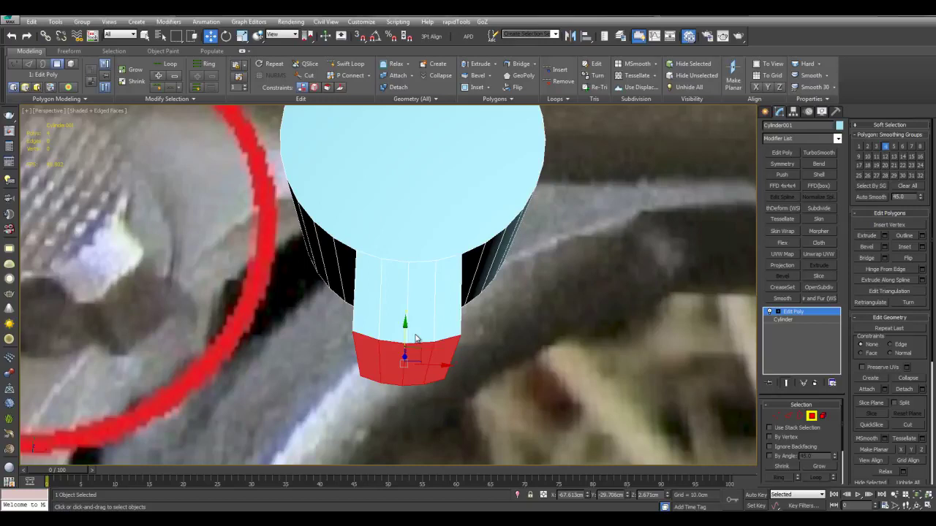
- Move the tab's two outer vertical corner edges about 0.23 cm along Y back toward the cylinder
{"action": "key", "text": "2"}
{"action": "left_click", "coordinate": [359, 344]}
{"action": "left_click", "coordinate": [456, 358]}
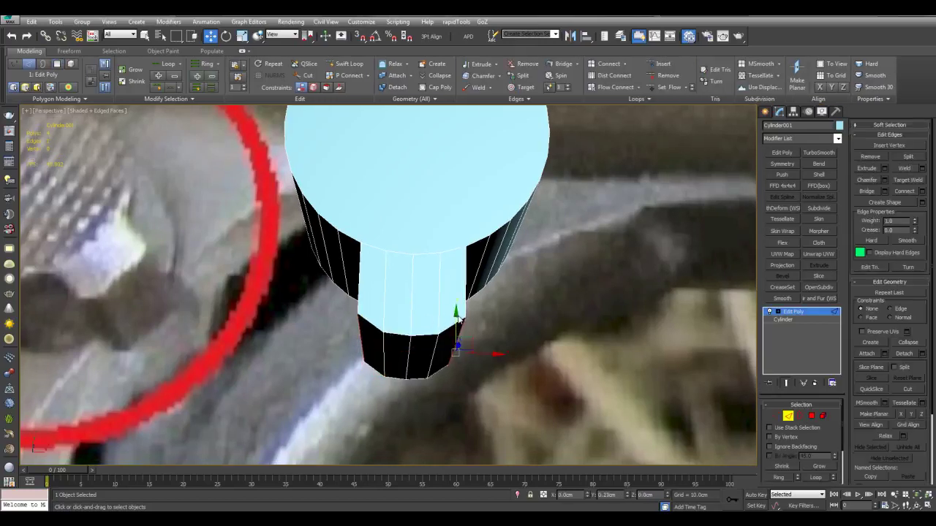
{"action": "middle_click_drag", "start_coordinate": [456, 327], "coordinate": [459, 278], "text": "alt"}
- Lower the tab's outer top edges along Z so its upper face slopes away from the cylinder
{"action": "key", "text": "q"}
{"action": "key", "text": "w"}
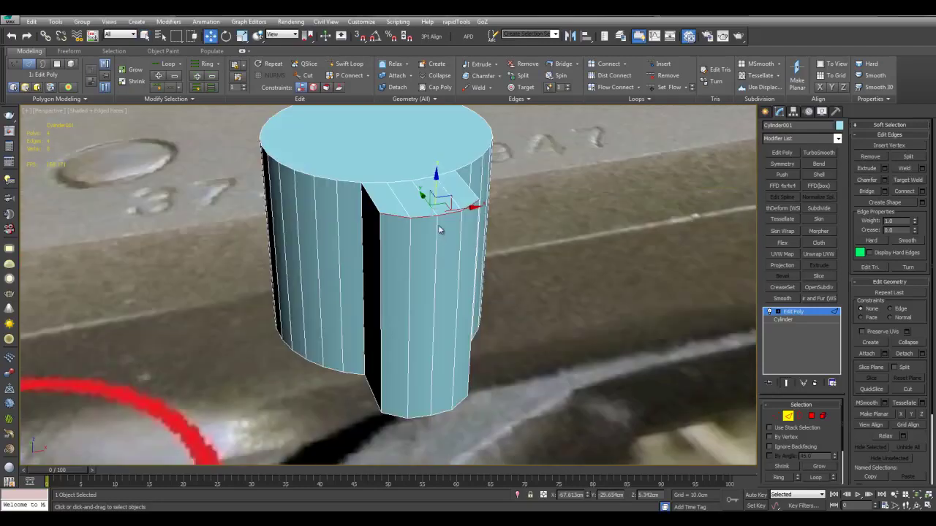
{"action": "left_click_drag", "start_coordinate": [437, 203], "coordinate": [437, 213]}
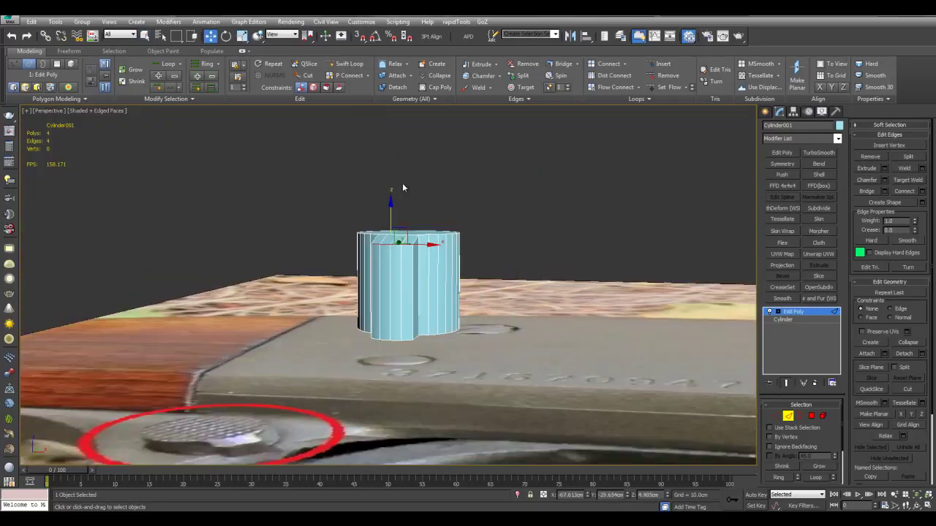
- Lower all the top vertices of the cylinder and tab along Z to make the button much flatter
{"action": "key", "text": "1"}
{"action": "left_click_drag", "start_coordinate": [314, 186], "coordinate": [507, 267]}
{"action": "middle_click_drag", "start_coordinate": [414, 233], "coordinate": [435, 278], "text": "alt"}
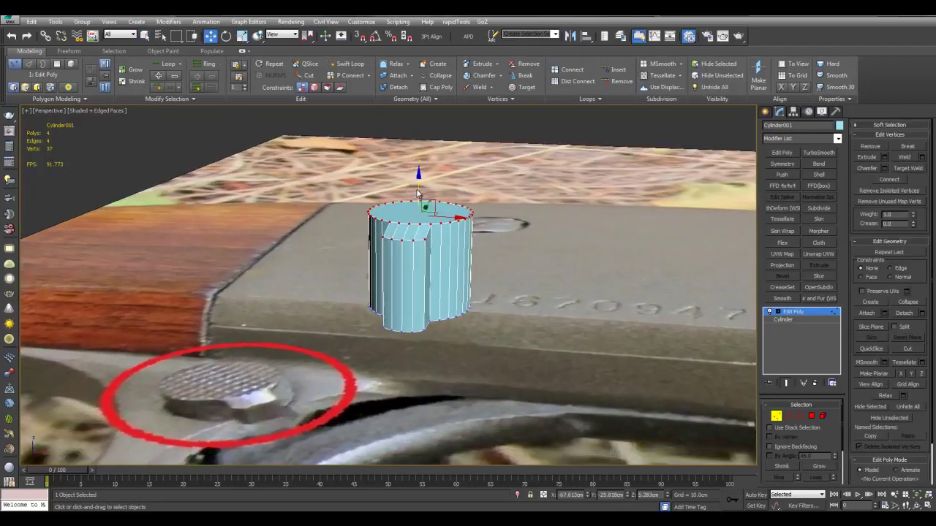
{"action": "left_click_drag", "start_coordinate": [418, 193], "coordinate": [422, 248]}
{"action": "middle_click_drag", "start_coordinate": [441, 234], "coordinate": [504, 264], "text": "alt"}
- Leave vertex editing and collapse the button's modifier stack to an Editable Poly
{"action": "left_click", "coordinate": [779, 313]}
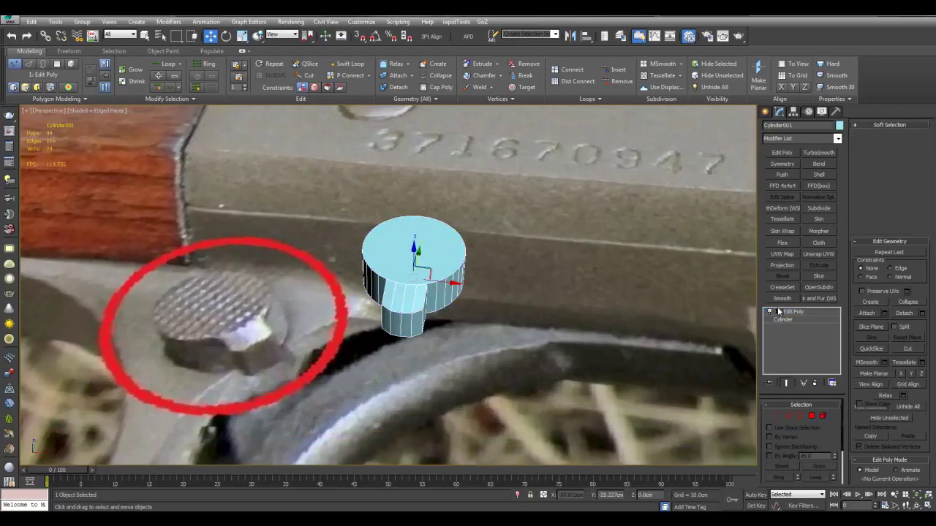
{"action": "right_click", "coordinate": [781, 313]}
{"action": "left_click", "coordinate": [817, 186]}
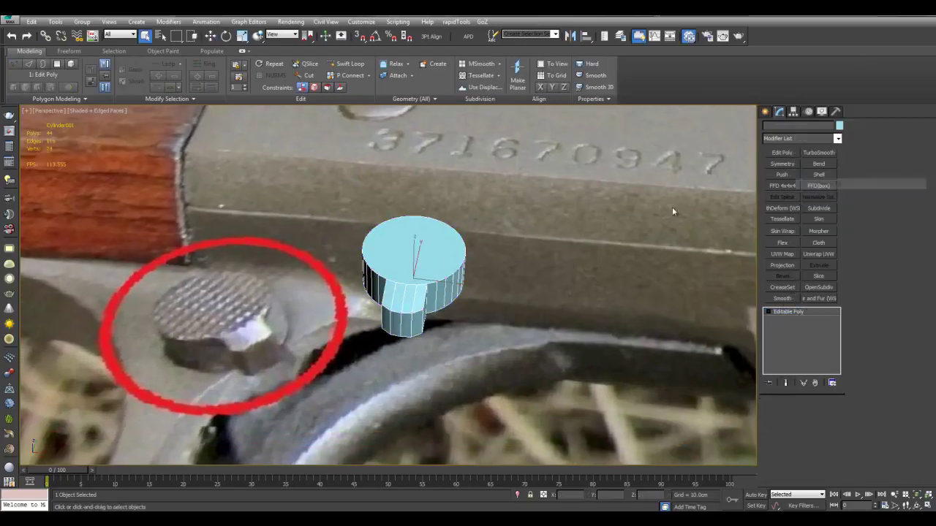
- Subdivide the cylinder's round top polygon into a quad grid with rapidQCap
{"action": "scroll", "coordinate": [672, 207], "scroll_direction": "up", "scroll_amount": 5}
{"action": "middle_click_drag", "start_coordinate": [672, 207], "coordinate": [670, 300]}
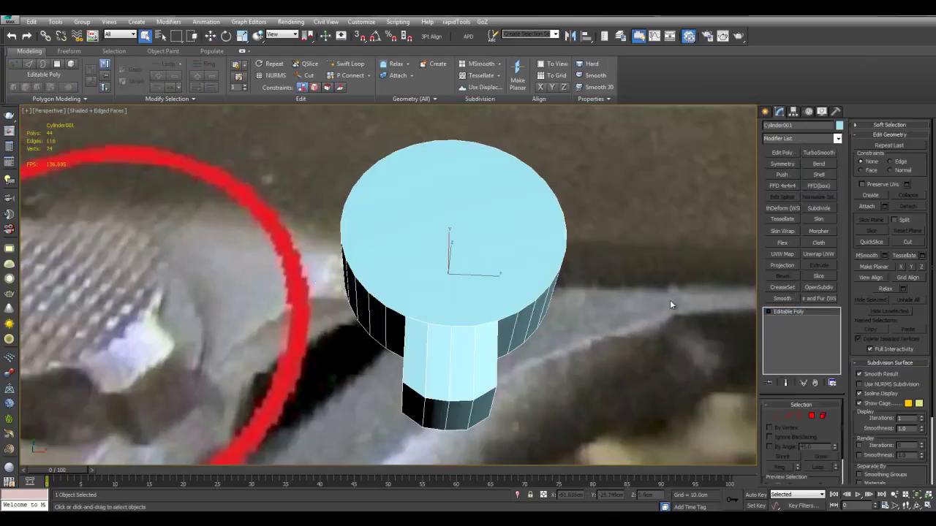
{"action": "left_click", "coordinate": [768, 311]}
{"action": "left_click", "coordinate": [785, 343]}
{"action": "left_click", "coordinate": [484, 240]}
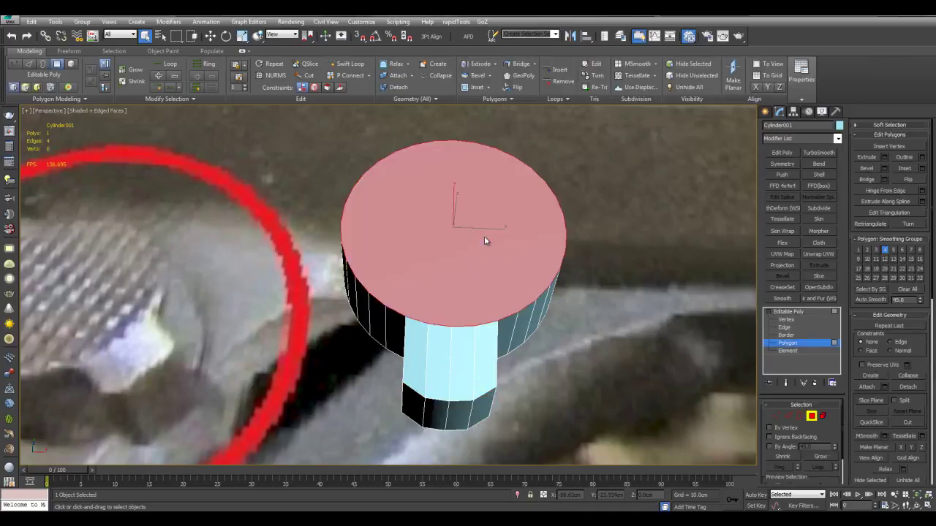
{"action": "left_click", "coordinate": [454, 22]}
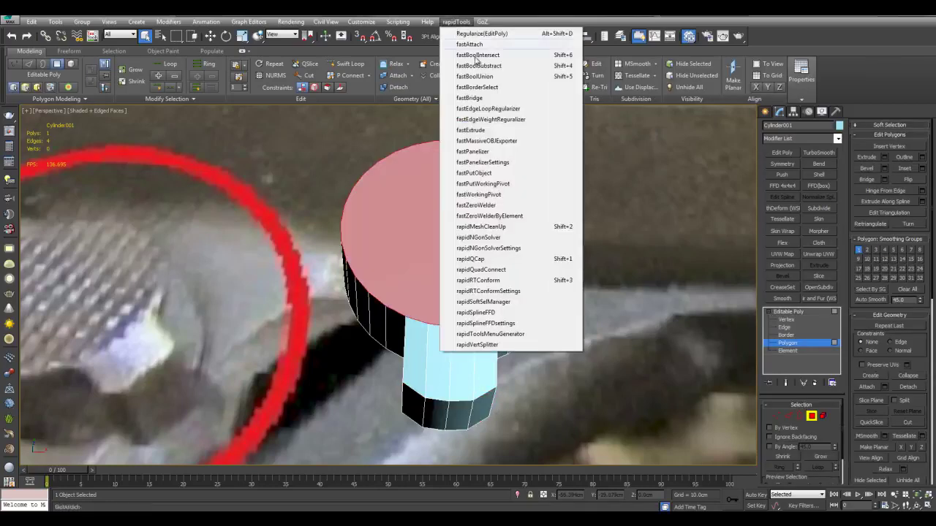
{"action": "left_click", "coordinate": [477, 260]}
- Connect the button's vertical side edges and the tab's lengthwise edges with 2 segments each and a pinch of 55
{"action": "scroll", "coordinate": [514, 234], "scroll_direction": "up", "scroll_amount": 2}
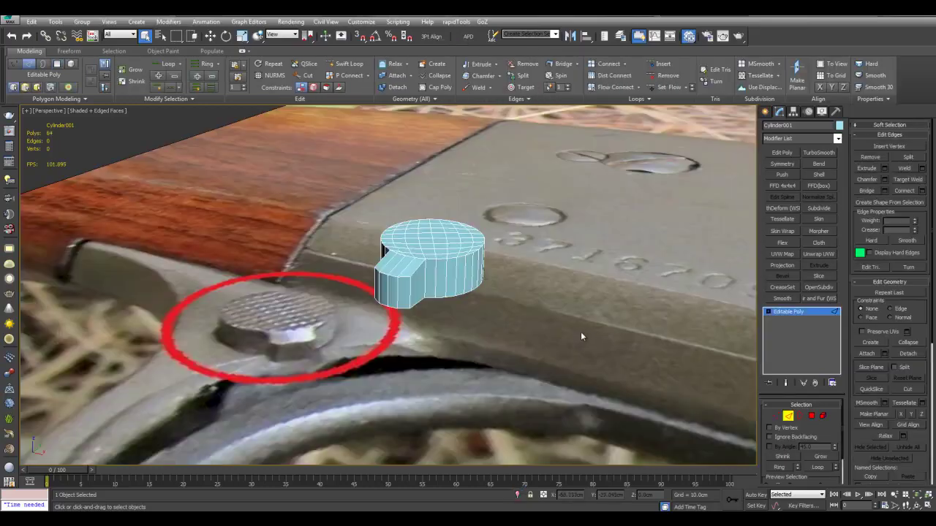
{"action": "middle_click_drag", "start_coordinate": [581, 333], "coordinate": [569, 329], "text": "alt"}
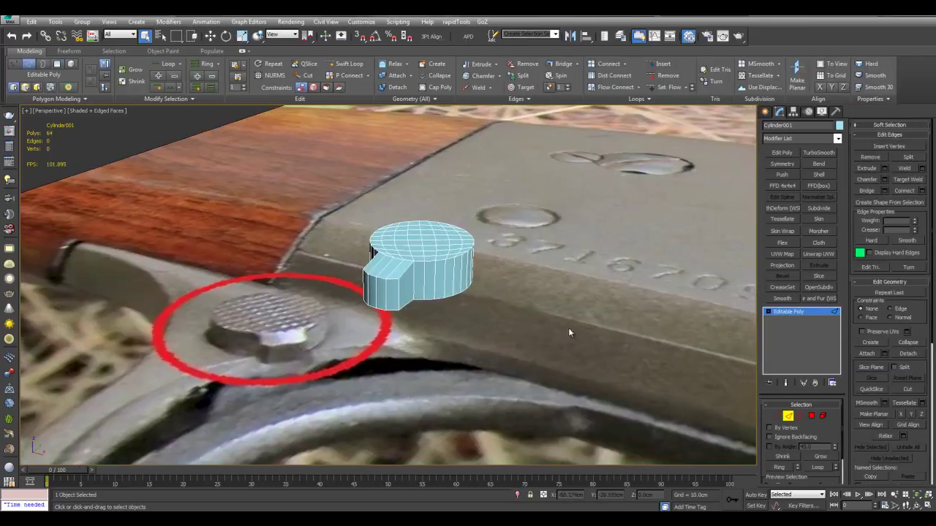
{"action": "scroll", "coordinate": [568, 328], "scroll_direction": "up", "scroll_amount": 3}
{"action": "left_click", "coordinate": [497, 261]}
{"action": "scroll", "coordinate": [498, 261], "scroll_direction": "up", "scroll_amount": 3}
{"action": "key", "text": "alt+r"}
{"action": "key", "text": "ctrl+shift+e"}
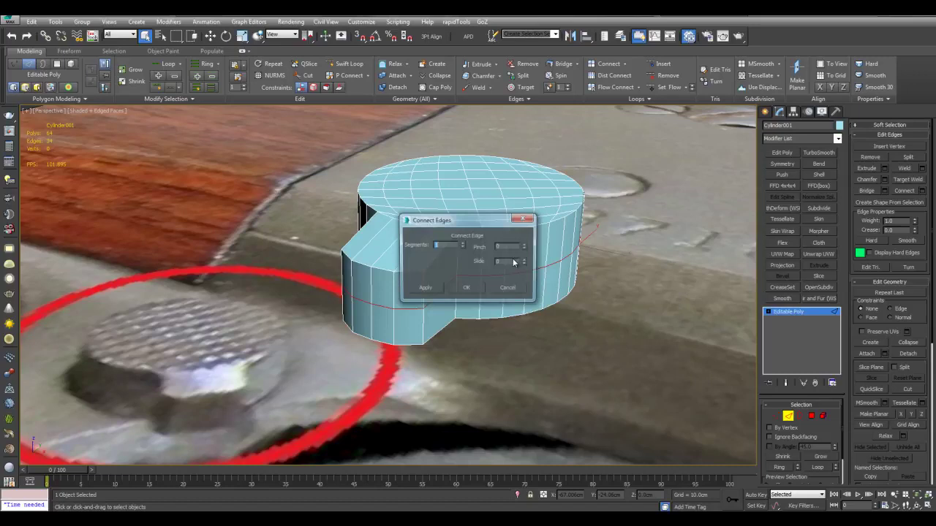
{"action": "left_click_drag", "start_coordinate": [525, 248], "coordinate": [525, 224]}
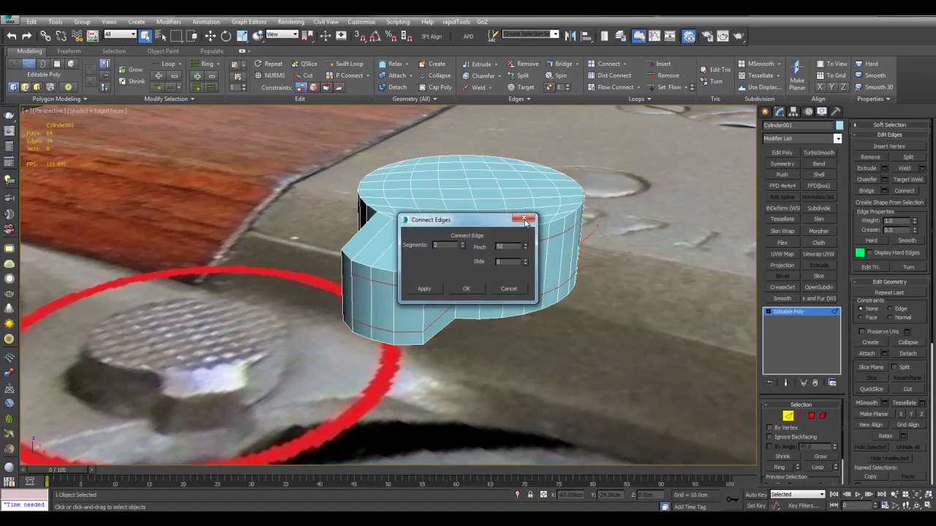
{"action": "left_click", "coordinate": [466, 289]}
{"action": "key", "text": "ctrl+shift+e"}
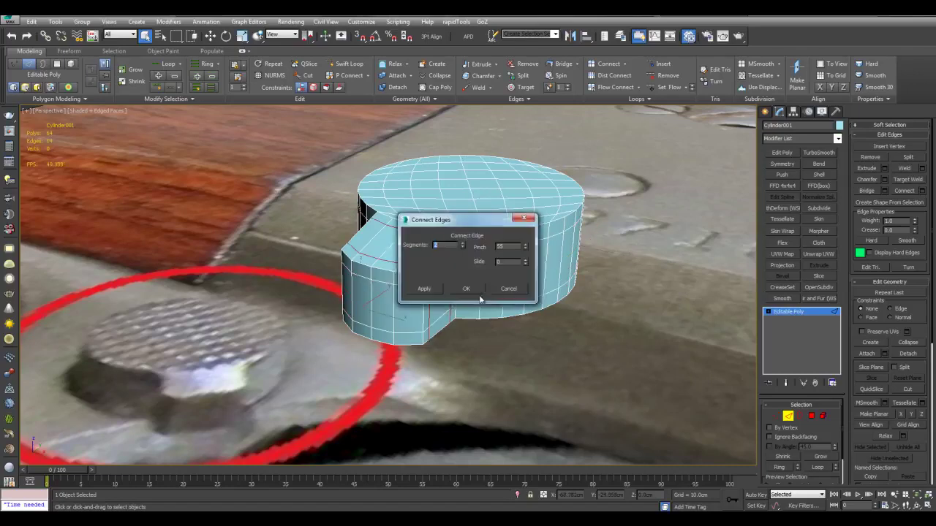
{"action": "left_click", "coordinate": [466, 290]}
- Add a CreaseSet modifier and select the button's hard edges by a face angle of 90 plus or minus 45
{"action": "left_click", "coordinate": [782, 287]}
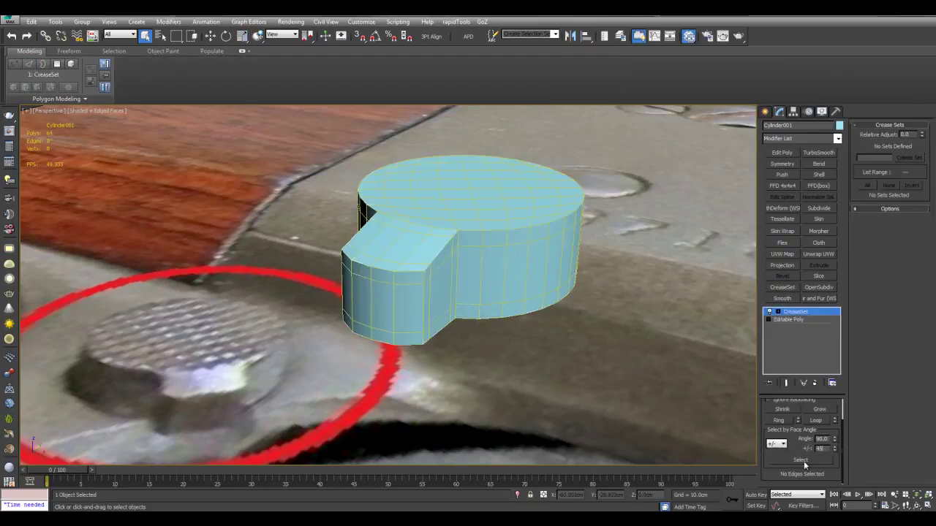
{"action": "left_click", "coordinate": [804, 462]}
{"action": "scroll", "coordinate": [512, 307], "scroll_direction": "up", "scroll_amount": 5}
{"action": "middle_click_drag", "start_coordinate": [479, 294], "coordinate": [522, 182], "text": "alt"}
{"action": "key", "text": "alt+x"}
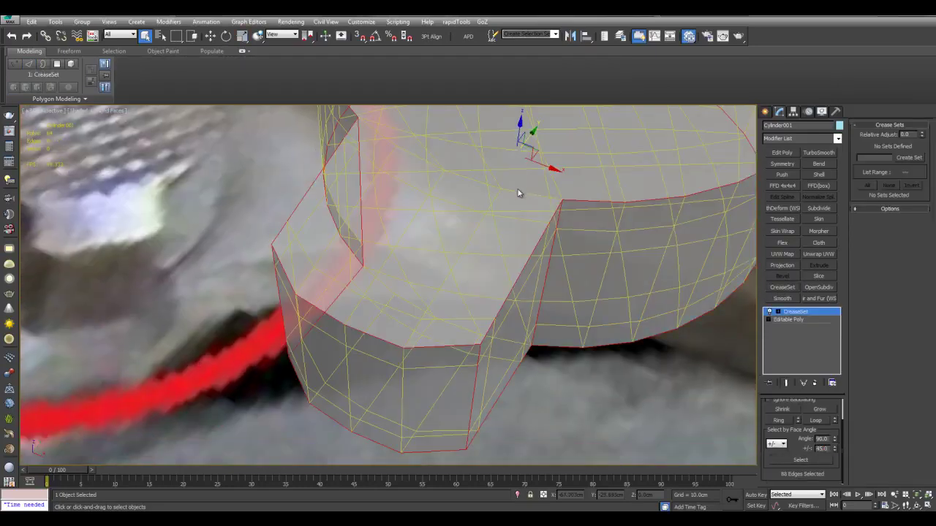
- Add the upper and lower tab-to-cylinder junction edges and the tab's vertical corner edges, and create a crease set valued 0.22
{"action": "left_click", "coordinate": [512, 190], "text": "ctrl"}
{"action": "left_click", "coordinate": [468, 178], "text": "ctrl"}
{"action": "left_click", "coordinate": [403, 148], "text": "ctrl"}
{"action": "left_click", "coordinate": [386, 142], "text": "ctrl"}
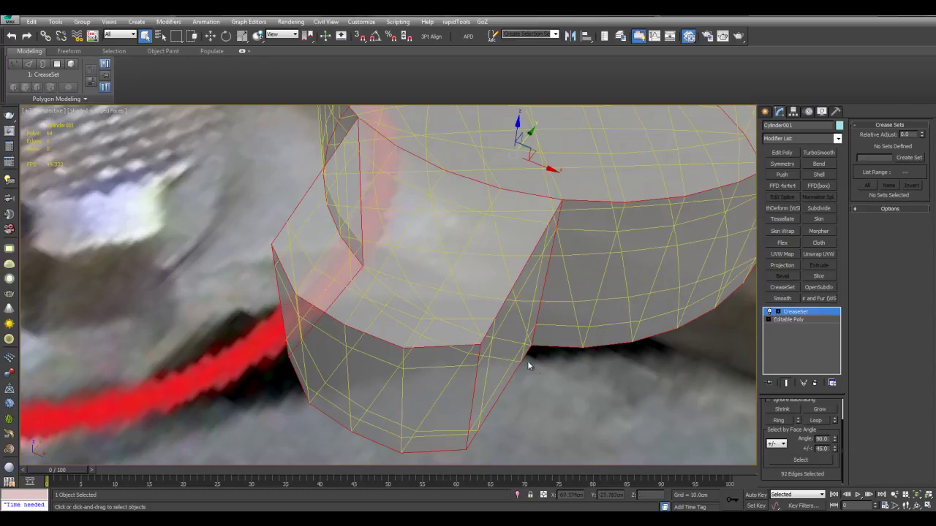
{"action": "left_click", "coordinate": [510, 339], "text": "ctrl"}
{"action": "left_click", "coordinate": [384, 284], "text": "ctrl"}
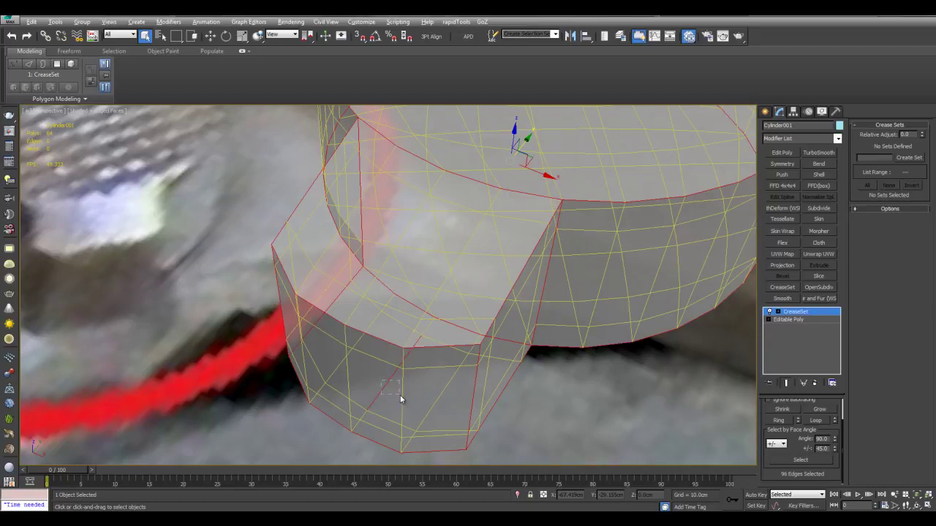
{"action": "middle_click_drag", "start_coordinate": [400, 396], "coordinate": [339, 322], "text": "alt"}
{"action": "left_click", "coordinate": [408, 444], "text": "ctrl"}
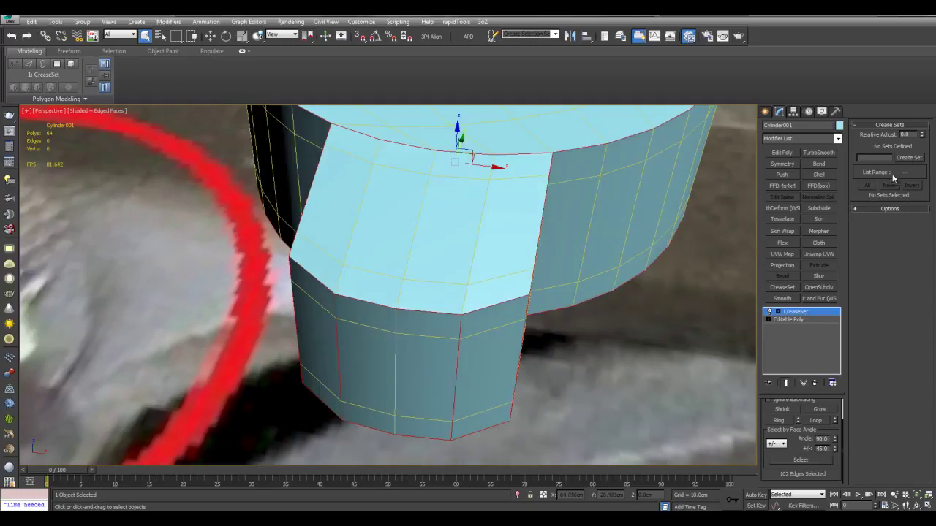
{"action": "left_click", "coordinate": [910, 158]}
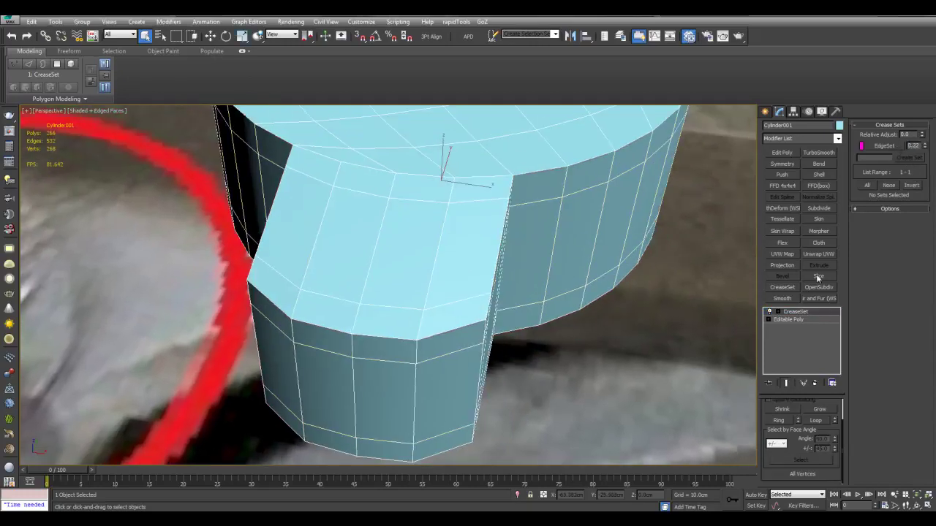
- Preview the creased button with an OpenSubdiv modifier at 3 iterations and edged faces shown, and delete that modifier again
{"action": "left_click", "coordinate": [818, 287]}
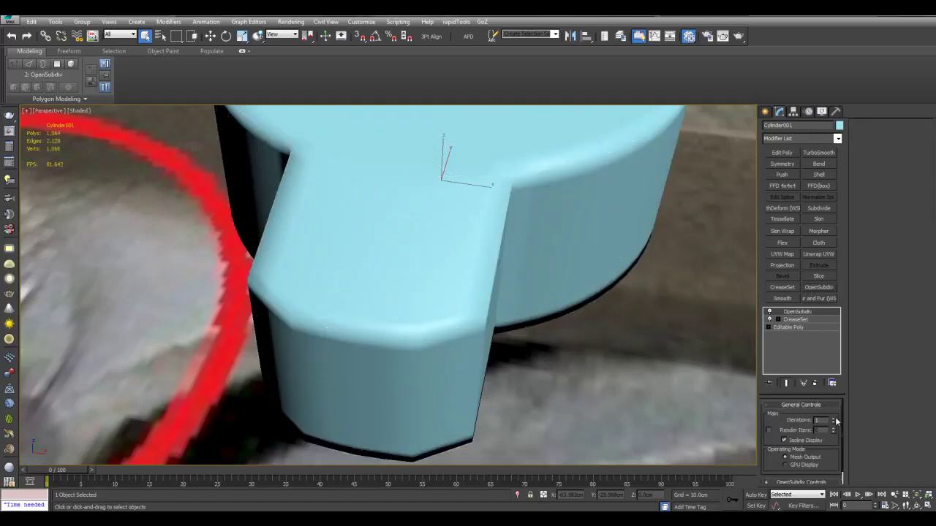
{"action": "left_click", "coordinate": [834, 419]}
{"action": "scroll", "coordinate": [566, 309], "scroll_direction": "down", "scroll_amount": 5}
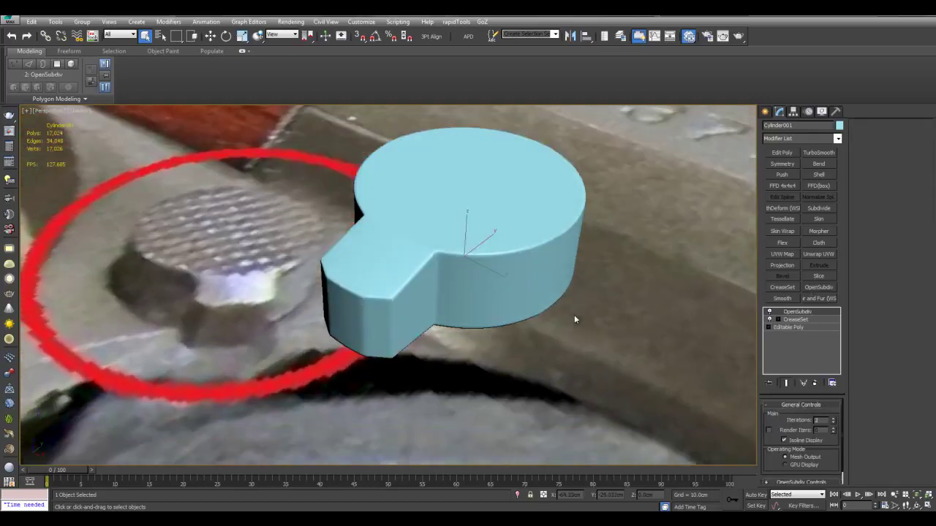
{"action": "middle_click_drag", "start_coordinate": [574, 316], "coordinate": [654, 315], "text": "alt"}
{"action": "key", "text": "F4"}
{"action": "right_click", "coordinate": [796, 310]}
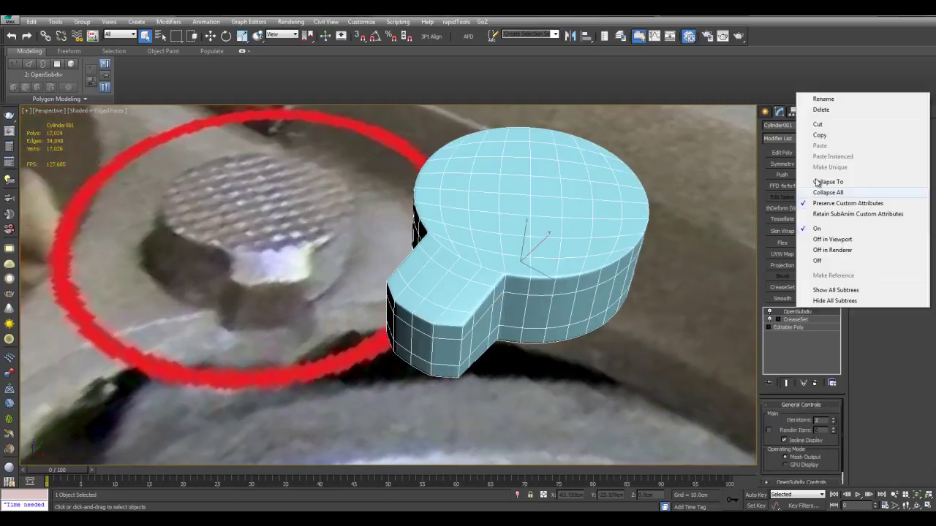
{"action": "left_click", "coordinate": [821, 111]}
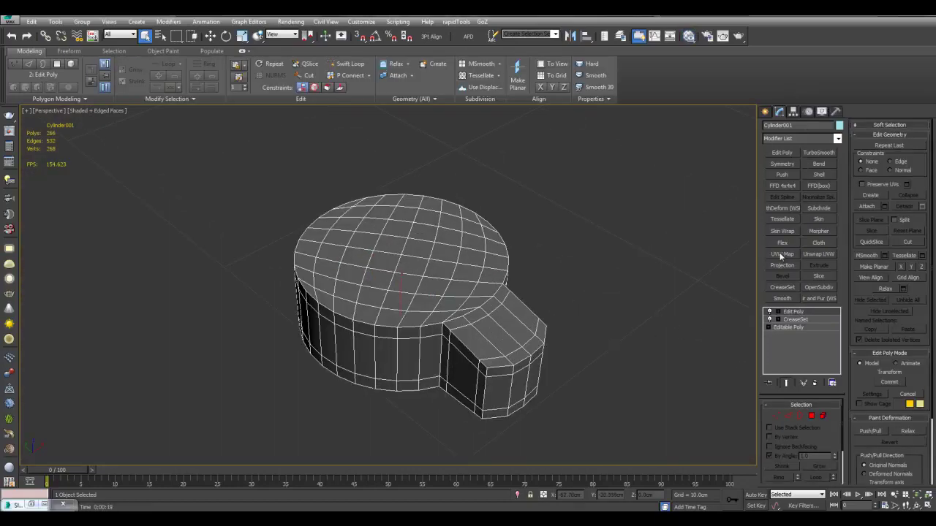
- Apply a UVW Map modifier with box mapping to the button
{"action": "left_click", "coordinate": [783, 253]}
{"action": "middle_click_drag", "start_coordinate": [661, 305], "coordinate": [697, 330], "text": "alt"}
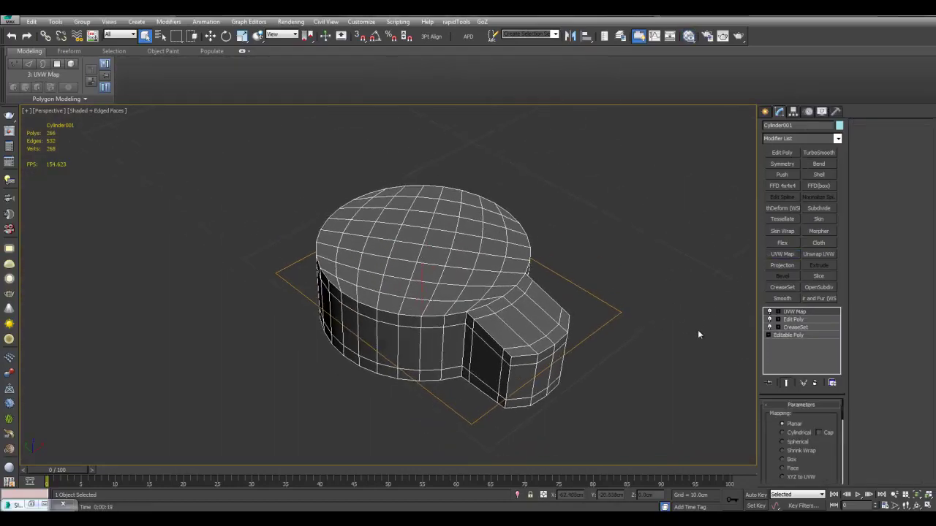
{"action": "left_click", "coordinate": [791, 459]}
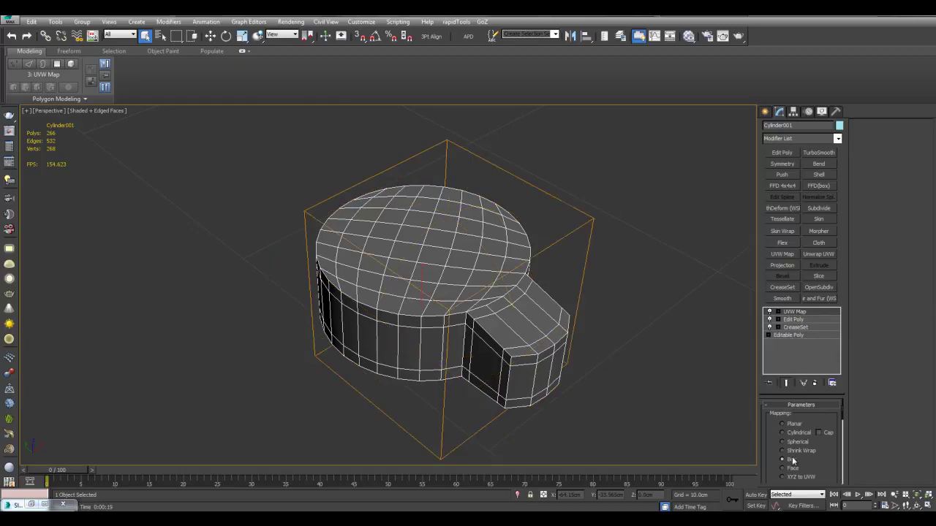
{"action": "left_click_drag", "start_coordinate": [843, 415], "coordinate": [834, 454]}
{"action": "middle_click_drag", "start_coordinate": [616, 327], "coordinate": [637, 329], "text": "alt"}
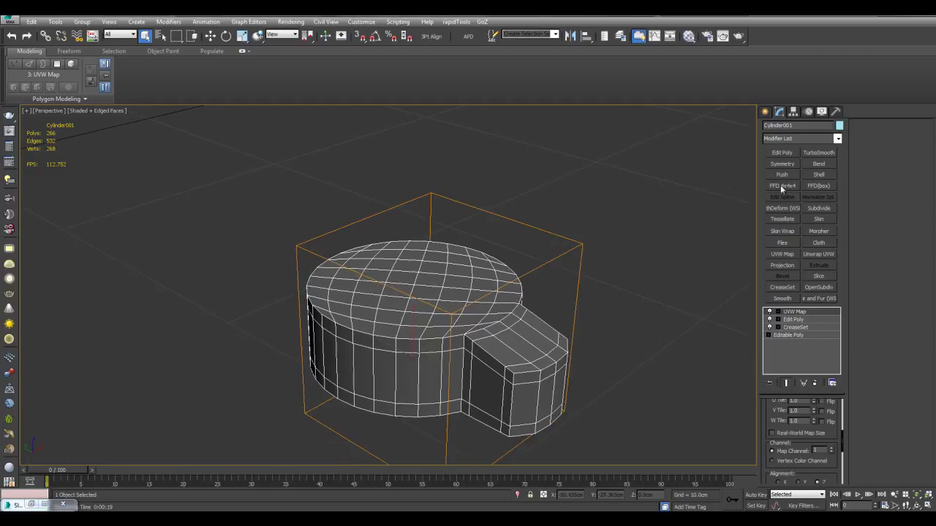
- Add a VertexPaint modifier to the button and show its vertex colors shaded
{"action": "left_click", "coordinate": [838, 139]}
{"action": "scroll", "coordinate": [805, 202], "scroll_direction": "down", "scroll_amount": 3}
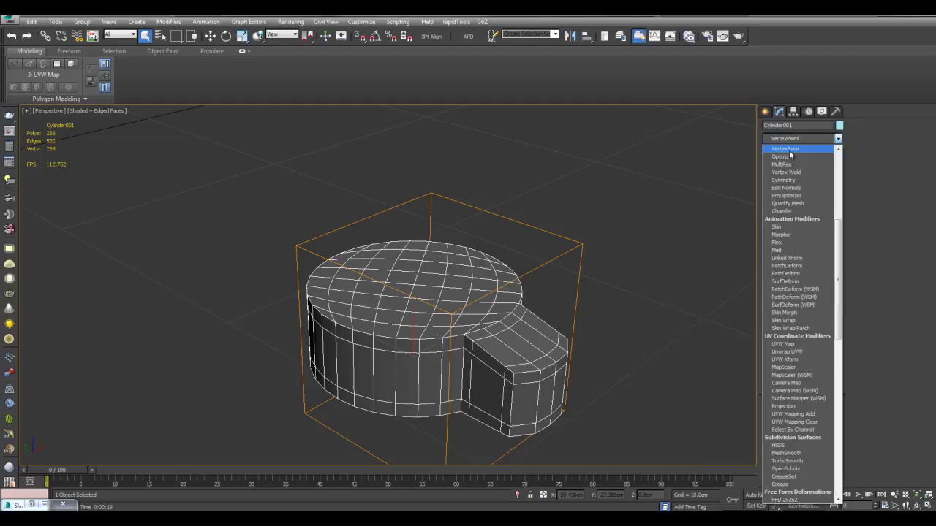
{"action": "left_click", "coordinate": [784, 149]}
{"action": "middle_click_drag", "start_coordinate": [568, 271], "coordinate": [554, 219], "text": "alt"}
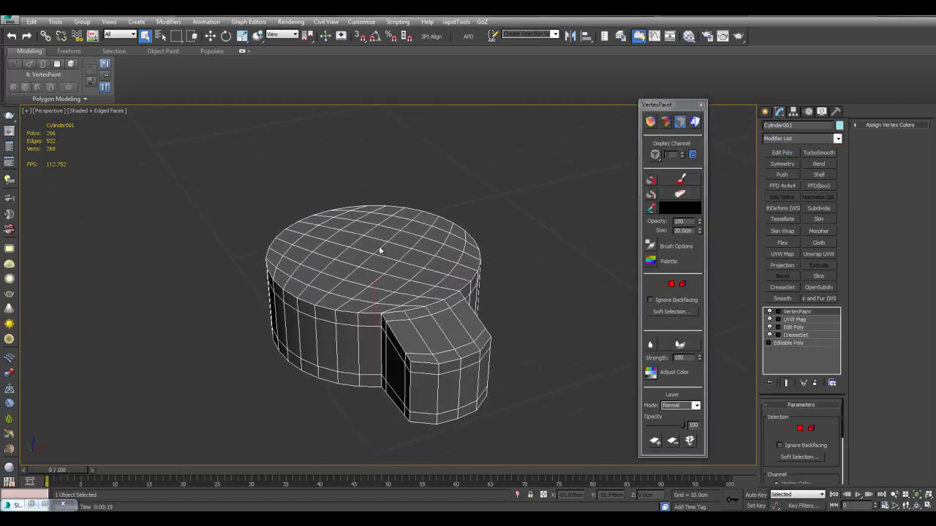
{"action": "left_click", "coordinate": [665, 121]}
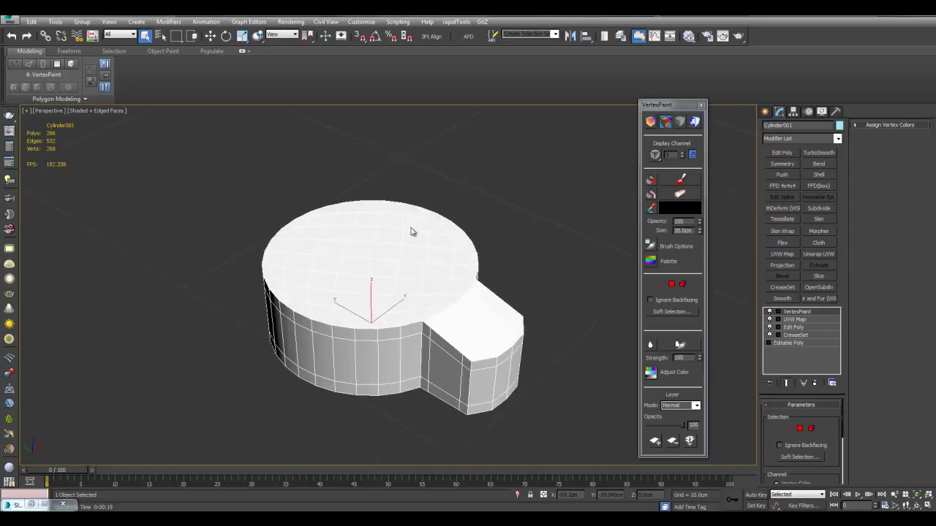
- Compare the unshaded and shaded vertex color displays on the button, finishing on the shaded one
{"action": "scroll", "coordinate": [439, 299], "scroll_direction": "up", "scroll_amount": 3}
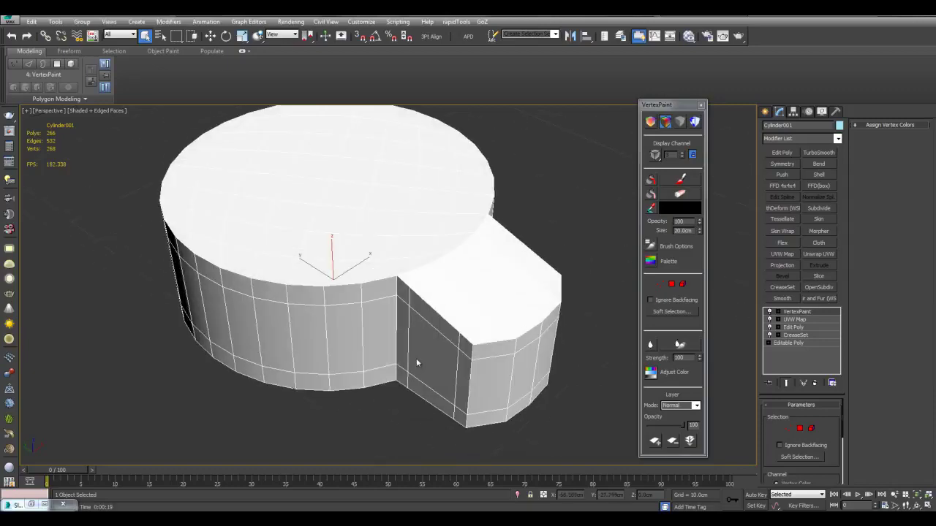
{"action": "middle_click_drag", "start_coordinate": [416, 358], "coordinate": [514, 374], "text": "alt"}
{"action": "middle_click_drag", "start_coordinate": [591, 276], "coordinate": [588, 251], "text": "alt"}
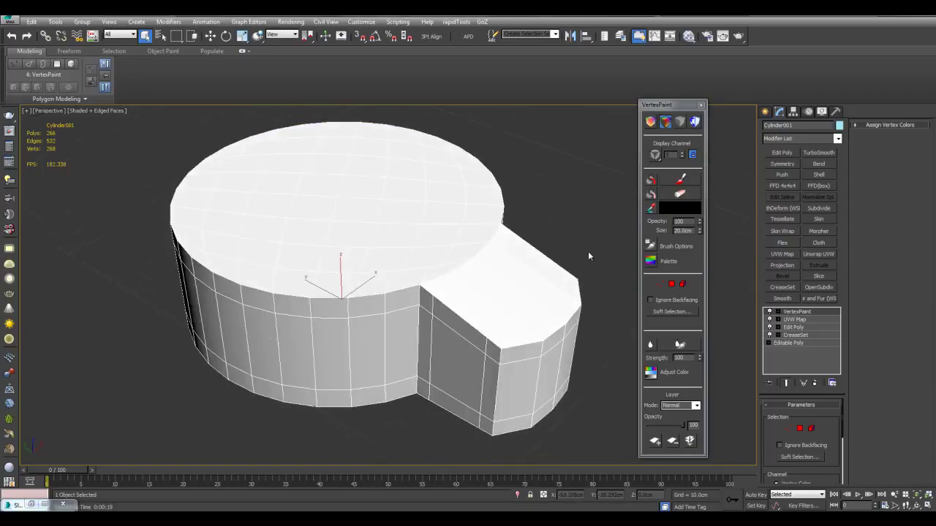
{"action": "left_click", "coordinate": [649, 123]}
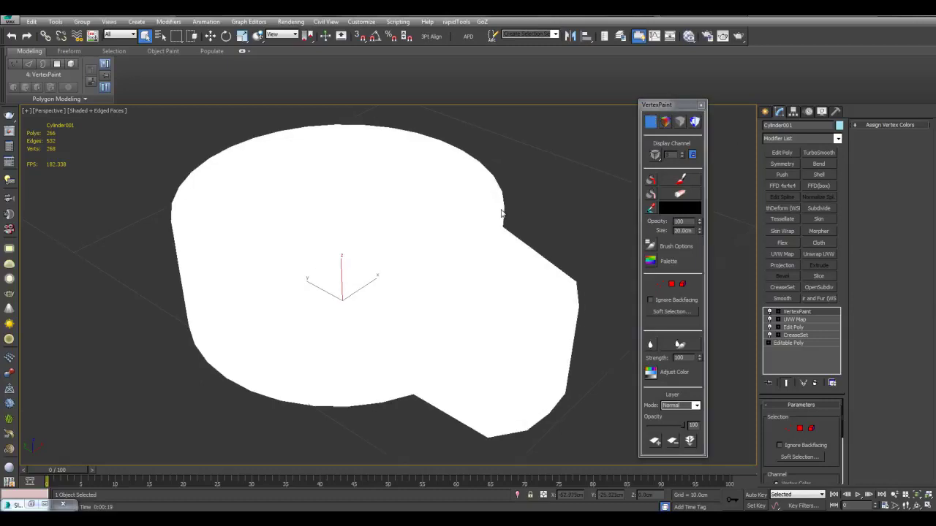
{"action": "scroll", "coordinate": [543, 232], "scroll_direction": "down", "scroll_amount": 5}
{"action": "mouse_move", "coordinate": [543, 232]}
{"action": "middle_mouse_down", "text": "alt"}
{"action": "mouse_move", "coordinate": [456, 282]}
{"action": "mouse_move", "coordinate": [434, 225]}
{"action": "mouse_move", "coordinate": [434, 282]}
{"action": "mouse_move", "coordinate": [478, 245]}
{"action": "mouse_move", "coordinate": [524, 226]}
{"action": "mouse_move", "coordinate": [507, 221]}
{"action": "middle_mouse_up", "text": "alt"}
{"action": "scroll", "coordinate": [524, 226], "scroll_direction": "up", "scroll_amount": 3}
{"action": "left_click", "coordinate": [665, 123]}
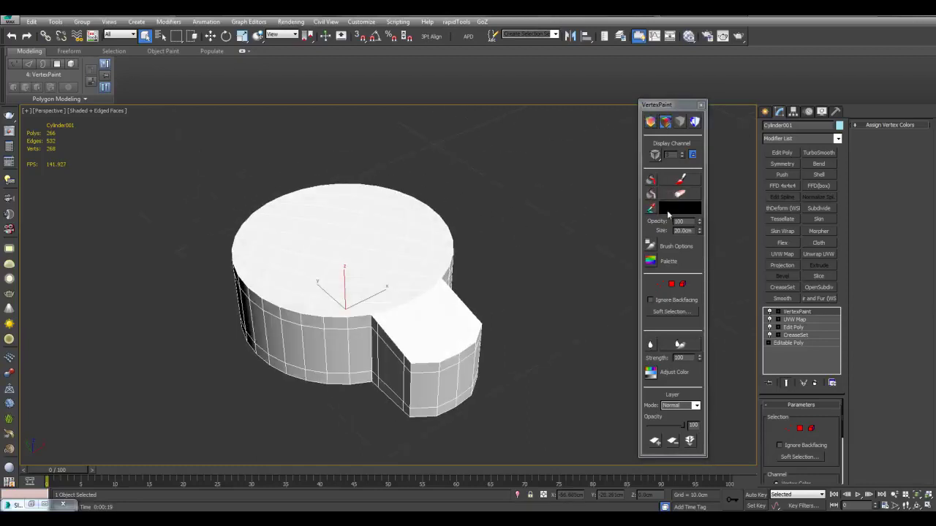
{"action": "mouse_move", "coordinate": [534, 268]}
{"action": "middle_mouse_down"}
{"action": "mouse_move", "coordinate": [558, 246]}
{"action": "mouse_move", "coordinate": [545, 271]}
{"action": "middle_mouse_up"}
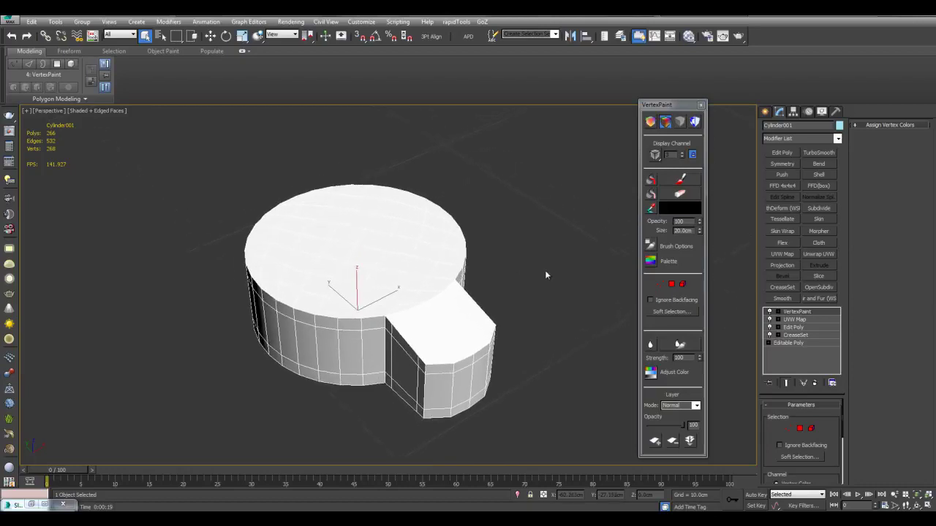
- Fill the whole button with black vertex color
{"action": "left_click", "coordinate": [654, 181]}
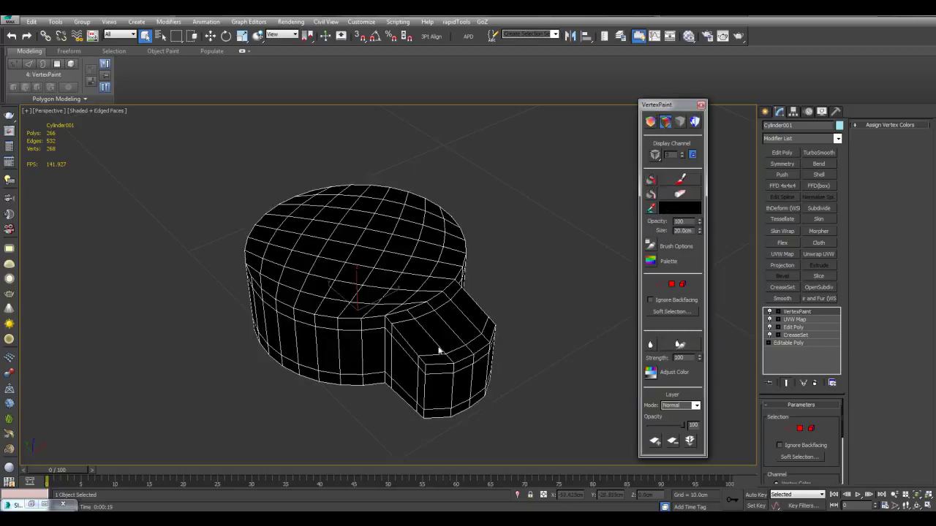
{"action": "middle_click_drag", "start_coordinate": [401, 257], "coordinate": [419, 231], "text": "alt"}
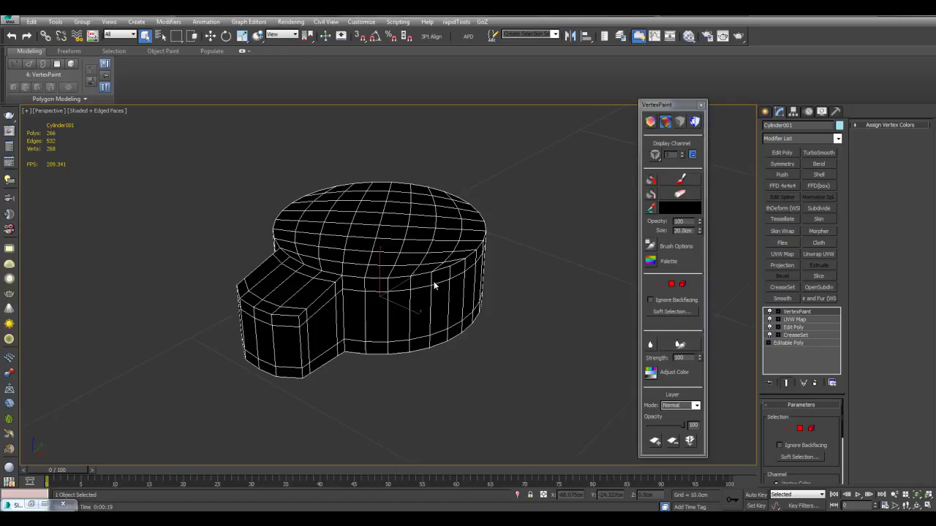
{"action": "middle_click_drag", "start_coordinate": [349, 231], "coordinate": [385, 236], "text": "alt"}
{"action": "scroll", "coordinate": [469, 252], "scroll_direction": "up", "scroll_amount": 3}
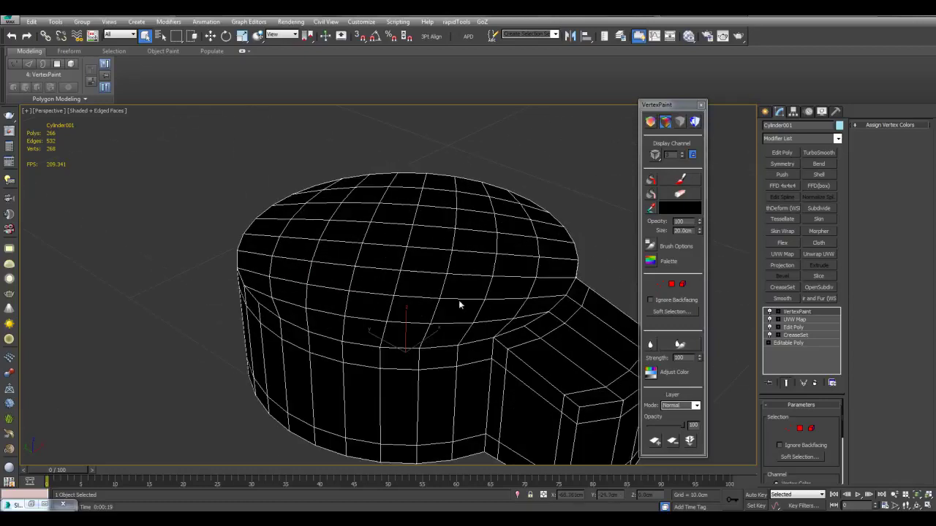
{"action": "middle_click_drag", "start_coordinate": [399, 290], "coordinate": [395, 238], "text": "alt"}
{"action": "scroll", "coordinate": [495, 298], "scroll_direction": "down", "scroll_amount": 3}
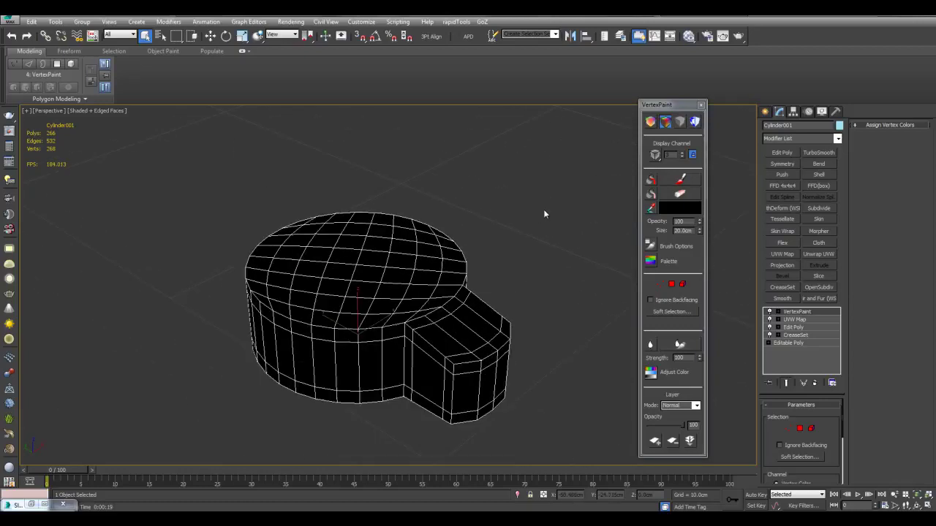
- Set the vertex paint color to white
{"action": "left_click", "coordinate": [670, 210]}
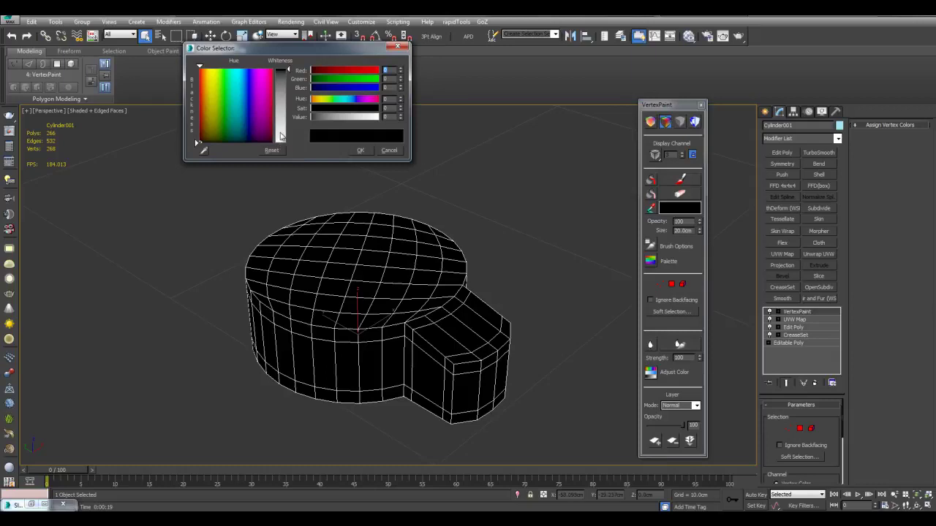
{"action": "left_click", "coordinate": [280, 136]}
{"action": "left_click", "coordinate": [360, 150]}
{"action": "middle_click_drag", "start_coordinate": [495, 182], "coordinate": [484, 198], "text": "alt"}
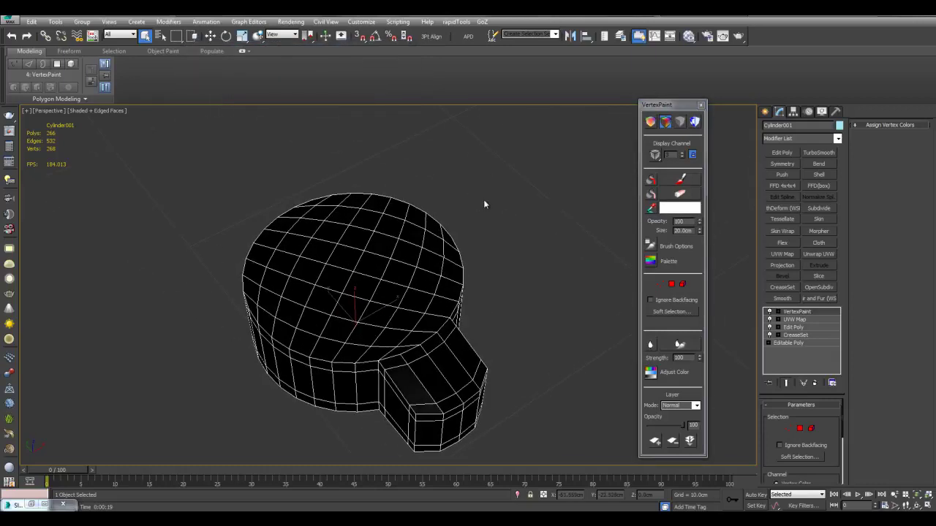
- Try painting the top of the button white with the 20 cm vertex paint brush, undoing the stroke
{"action": "left_click", "coordinate": [680, 179]}
{"action": "mouse_move", "coordinate": [368, 266]}
{"action": "middle_mouse_down", "text": "alt"}
{"action": "mouse_move", "coordinate": [387, 255]}
{"action": "mouse_move", "coordinate": [352, 261]}
{"action": "middle_mouse_up", "text": "alt"}
{"action": "left_click_drag", "start_coordinate": [352, 261], "coordinate": [363, 278]}
{"action": "mouse_move", "coordinate": [363, 278]}
{"action": "middle_mouse_down", "text": "alt"}
{"action": "mouse_move", "coordinate": [422, 273]}
{"action": "mouse_move", "coordinate": [432, 250]}
{"action": "middle_mouse_up", "text": "alt"}
{"action": "key", "text": "ctrl+z"}
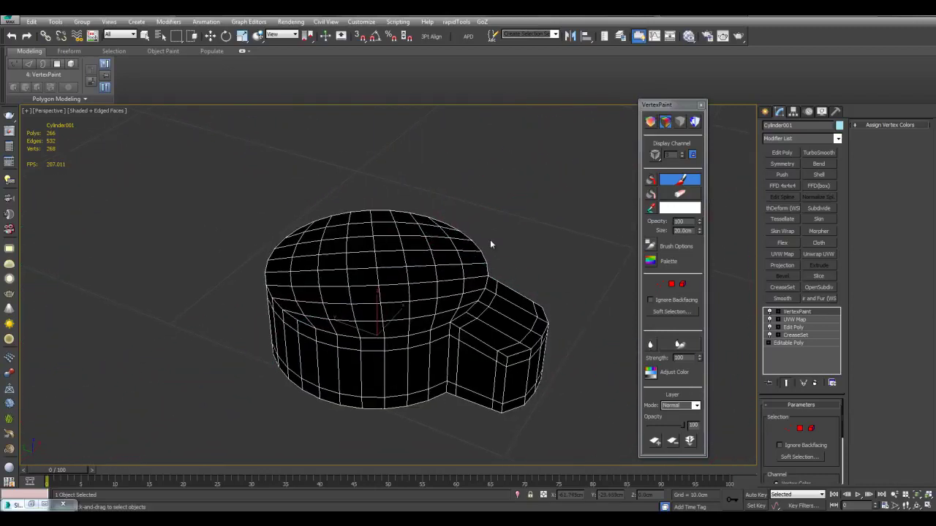
- Set the vertex paint brush size to 5 cm
{"action": "double_click", "coordinate": [685, 231]}
{"action": "type", "text": "5"}
{"action": "key", "text": "Return"}
{"action": "middle_click_drag", "start_coordinate": [468, 223], "coordinate": [479, 219]}
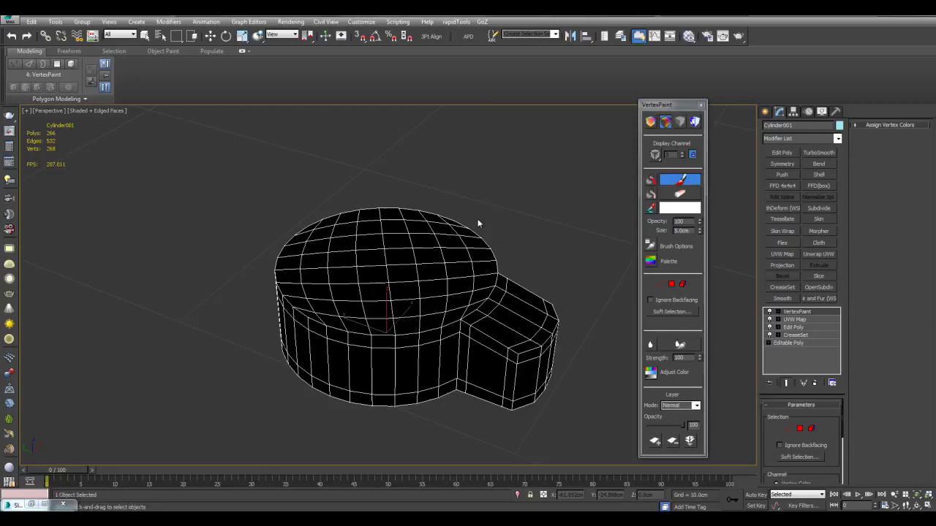
- Try painting the button's top white without limiting the smaller brush to any selection
{"action": "mouse_move", "coordinate": [405, 259]}
{"action": "left_mouse_down"}
{"action": "mouse_move", "coordinate": [370, 295]}
{"action": "mouse_move", "coordinate": [388, 261]}
{"action": "mouse_move", "coordinate": [424, 278]}
{"action": "left_mouse_up"}
{"action": "mouse_move", "coordinate": [425, 278]}
{"action": "middle_mouse_down", "text": "alt"}
{"action": "mouse_move", "coordinate": [506, 252]}
{"action": "mouse_move", "coordinate": [480, 313]}
{"action": "mouse_move", "coordinate": [443, 307]}
{"action": "mouse_move", "coordinate": [432, 266]}
{"action": "mouse_move", "coordinate": [403, 242]}
{"action": "middle_mouse_up", "text": "alt"}
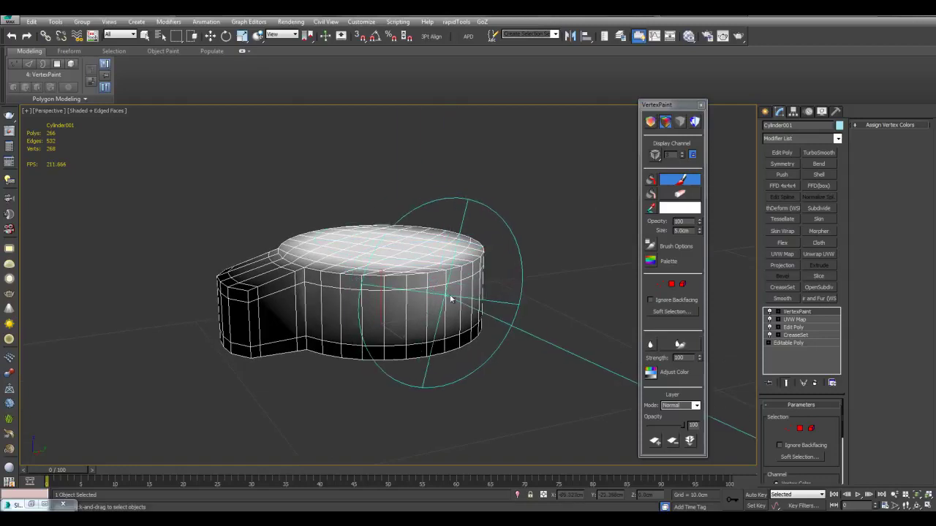
{"action": "mouse_move", "coordinate": [365, 313]}
{"action": "middle_mouse_down", "text": "alt"}
{"action": "mouse_move", "coordinate": [313, 307]}
{"action": "mouse_move", "coordinate": [463, 334]}
{"action": "mouse_move", "coordinate": [509, 325]}
{"action": "middle_mouse_up", "text": "alt"}
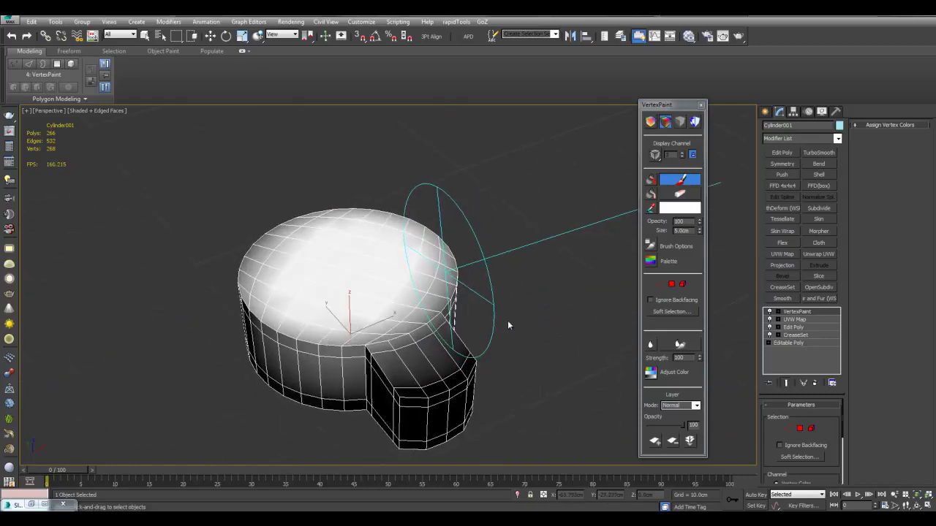
{"action": "left_click", "coordinate": [668, 182]}
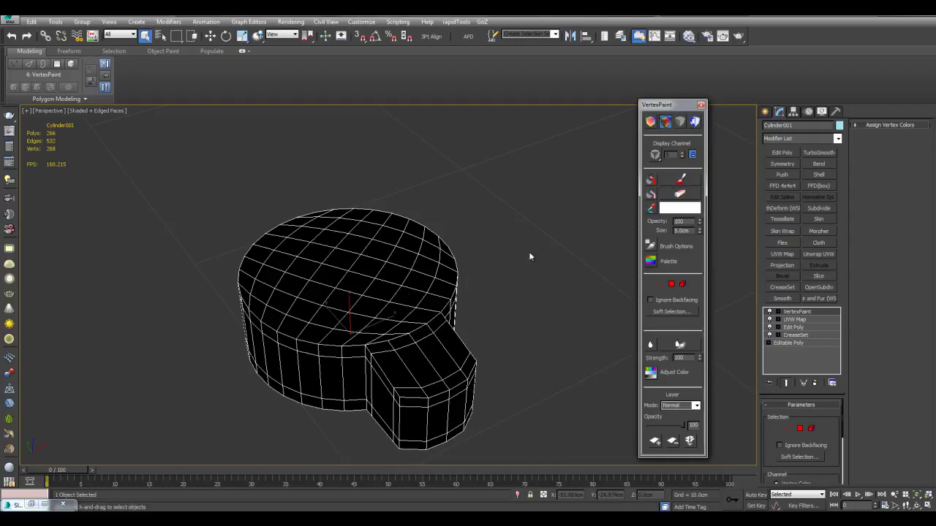
- Expand the VertexPaint modifier's sub-object levels and switch to Face level
{"action": "left_click", "coordinate": [778, 312]}
{"action": "left_click", "coordinate": [790, 320]}
{"action": "left_click", "coordinate": [792, 327]}
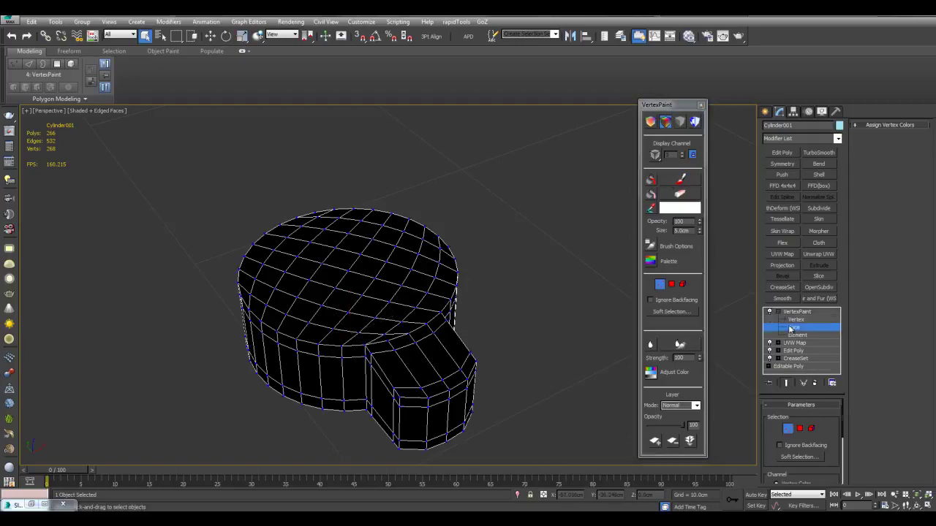
{"action": "left_click", "coordinate": [793, 336]}
{"action": "left_click", "coordinate": [791, 327]}
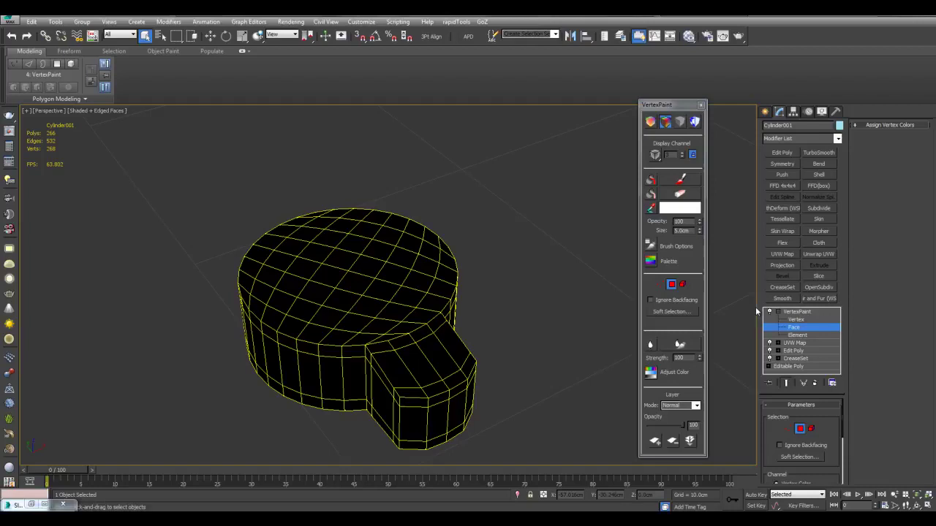
- Using see-through display, select only the faces of the button's round top cap, excluding the side and tab faces
{"action": "middle_click_drag", "start_coordinate": [475, 243], "coordinate": [388, 204], "text": "alt"}
{"action": "key", "text": "alt+x"}
{"action": "middle_click_drag", "start_coordinate": [478, 190], "coordinate": [595, 196], "text": "alt"}
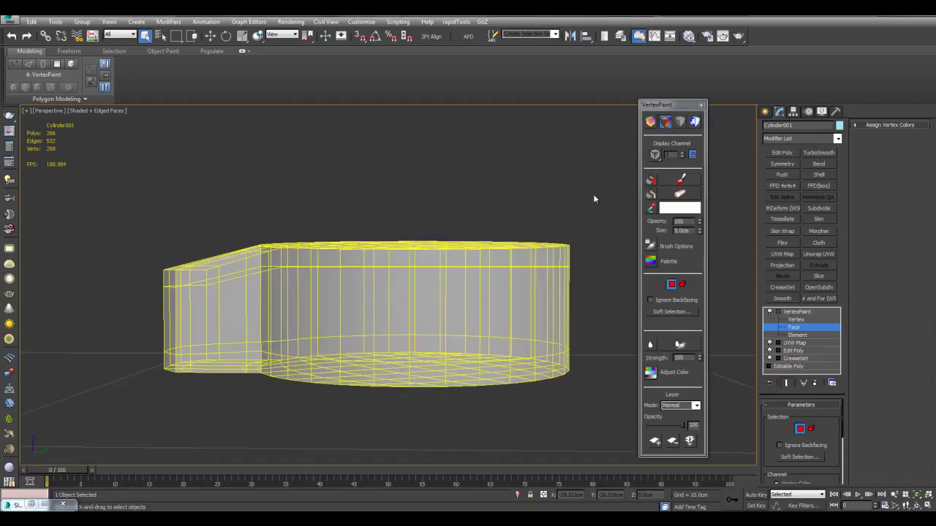
{"action": "left_click_drag", "start_coordinate": [262, 261], "coordinate": [261, 261]}
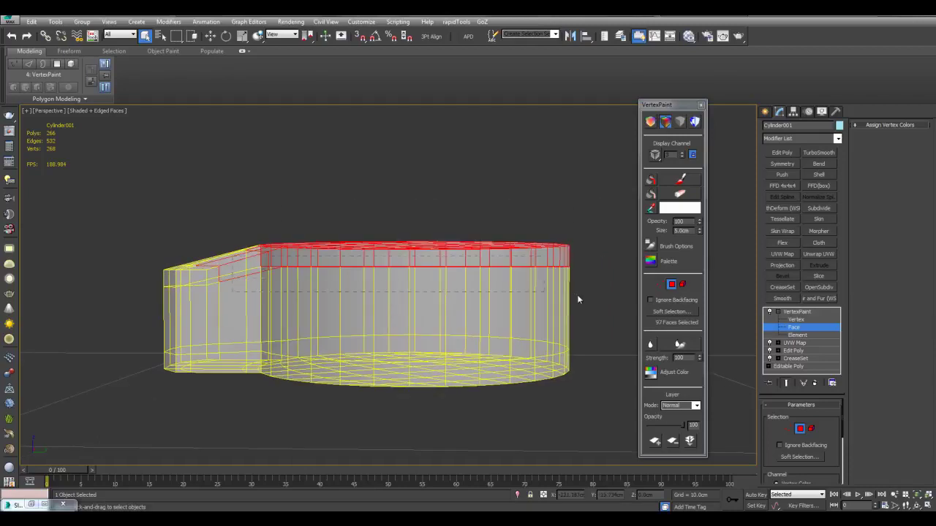
{"action": "middle_click_drag", "start_coordinate": [583, 294], "coordinate": [347, 229], "text": "alt"}
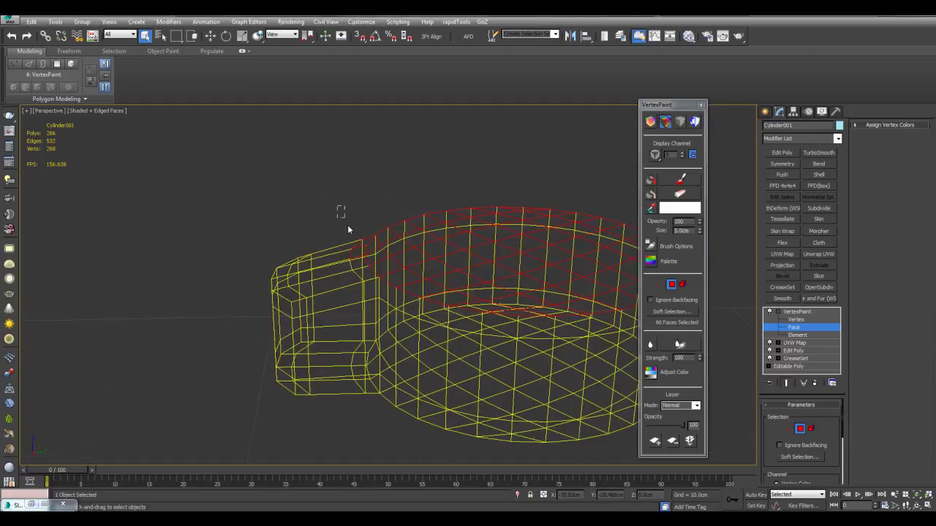
{"action": "left_click_drag", "start_coordinate": [356, 263], "coordinate": [357, 264], "text": "alt"}
{"action": "mouse_move", "coordinate": [383, 264]}
{"action": "middle_mouse_down", "text": "alt"}
{"action": "mouse_move", "coordinate": [443, 272]}
{"action": "mouse_move", "coordinate": [537, 253]}
{"action": "middle_mouse_up", "text": "alt"}
- Paint the selected top cap faces white right up to the rim, and exit Face level
{"action": "left_click", "coordinate": [681, 180]}
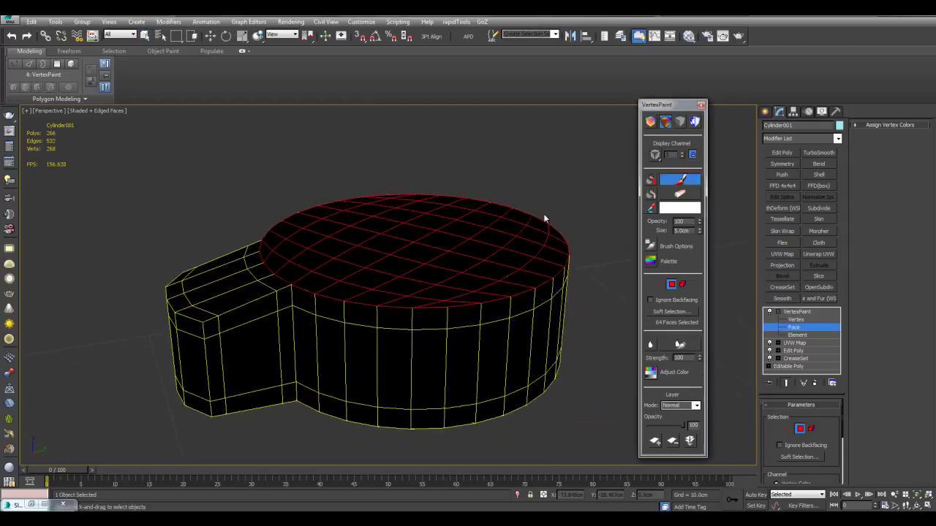
{"action": "scroll", "coordinate": [500, 251], "scroll_direction": "down", "scroll_amount": 3}
{"action": "mouse_move", "coordinate": [500, 252]}
{"action": "left_mouse_down"}
{"action": "mouse_move", "coordinate": [369, 249]}
{"action": "mouse_move", "coordinate": [475, 249]}
{"action": "mouse_move", "coordinate": [391, 236]}
{"action": "left_mouse_up"}
{"action": "mouse_move", "coordinate": [512, 264]}
{"action": "middle_mouse_down", "text": "alt"}
{"action": "mouse_move", "coordinate": [515, 323]}
{"action": "mouse_move", "coordinate": [514, 278]}
{"action": "mouse_move", "coordinate": [508, 299]}
{"action": "middle_mouse_up", "text": "alt"}
{"action": "key", "text": "ctrl+z"}
{"action": "mouse_move", "coordinate": [435, 274]}
{"action": "left_mouse_down"}
{"action": "mouse_move", "coordinate": [408, 282]}
{"action": "mouse_move", "coordinate": [396, 253]}
{"action": "mouse_move", "coordinate": [419, 273]}
{"action": "mouse_move", "coordinate": [408, 287]}
{"action": "mouse_move", "coordinate": [414, 262]}
{"action": "mouse_move", "coordinate": [443, 260]}
{"action": "left_mouse_up"}
{"action": "middle_click_drag", "start_coordinate": [560, 218], "coordinate": [569, 200], "text": "alt"}
{"action": "left_click", "coordinate": [676, 184]}
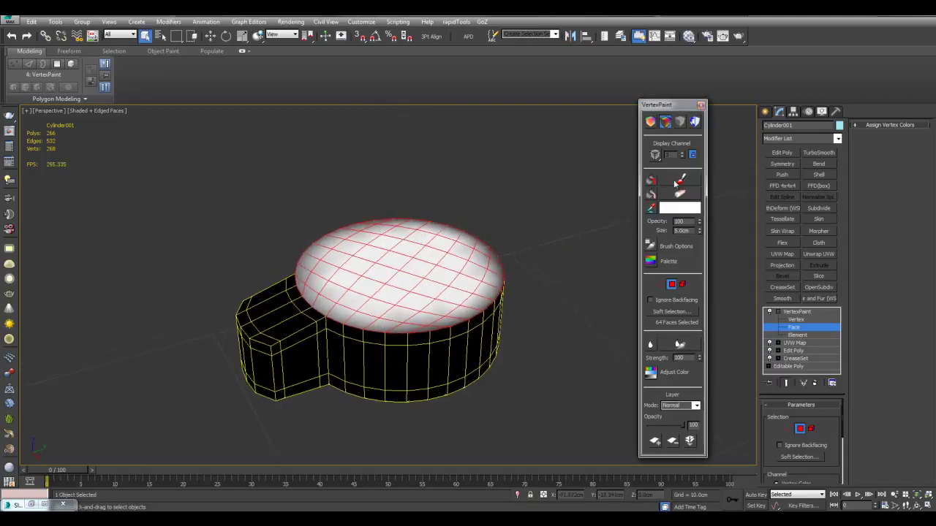
{"action": "scroll", "coordinate": [534, 245], "scroll_direction": "up", "scroll_amount": 4}
{"action": "scroll", "coordinate": [521, 221], "scroll_direction": "down", "scroll_amount": 3}
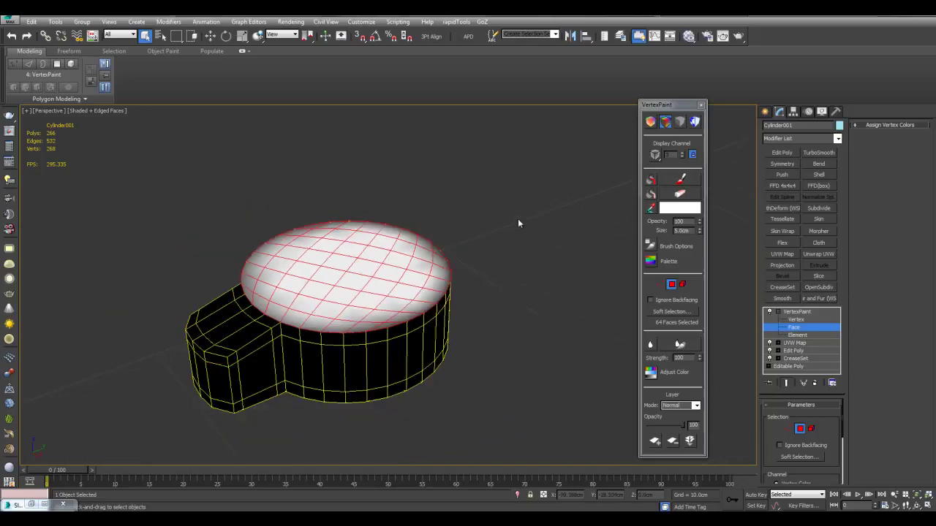
{"action": "left_click", "coordinate": [518, 221]}
{"action": "left_click", "coordinate": [797, 312]}
{"action": "left_click", "coordinate": [788, 154]}
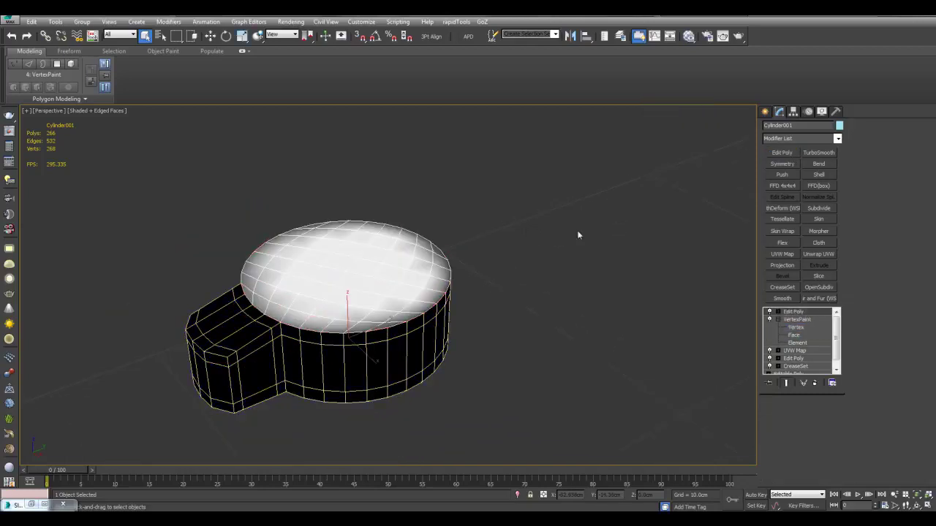
{"action": "middle_click_drag", "start_coordinate": [461, 292], "coordinate": [493, 283]}
{"action": "middle_click_drag", "start_coordinate": [436, 236], "coordinate": [453, 242], "text": "alt"}
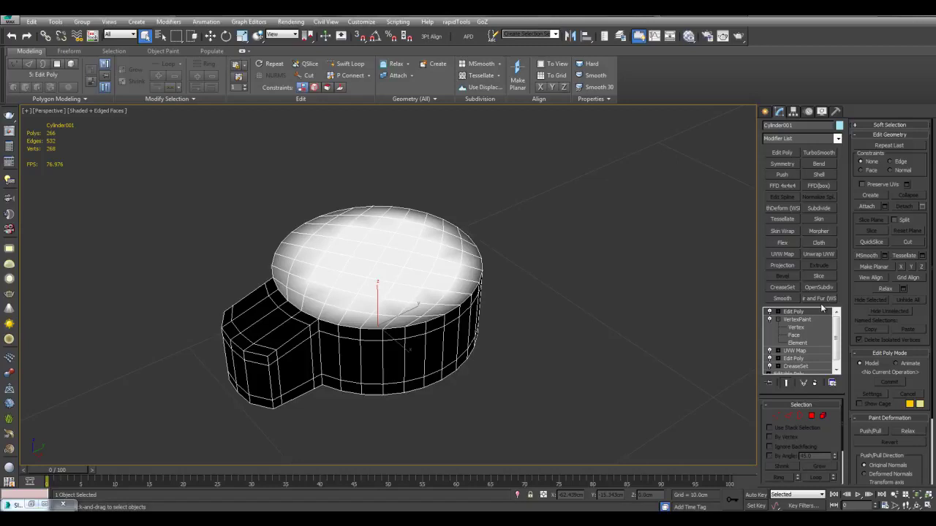
{"action": "right_click", "coordinate": [808, 314]}
{"action": "left_click", "coordinate": [822, 113]}
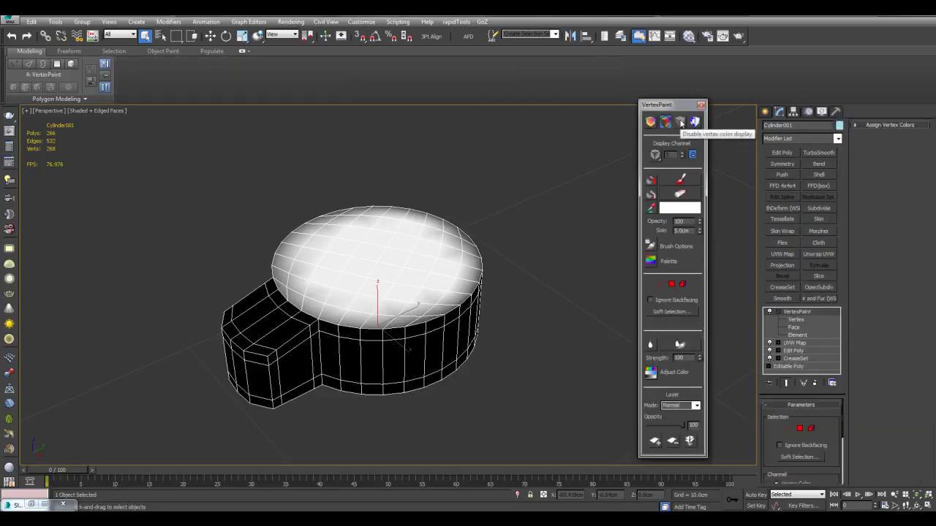
- Disable the vertex color display on the button and keep the button selected
{"action": "left_click", "coordinate": [681, 122]}
{"action": "mouse_move", "coordinate": [563, 144]}
{"action": "middle_mouse_down", "text": "alt"}
{"action": "mouse_move", "coordinate": [549, 197]}
{"action": "mouse_move", "coordinate": [383, 281]}
{"action": "mouse_move", "coordinate": [525, 276]}
{"action": "mouse_move", "coordinate": [520, 264]}
{"action": "middle_mouse_up", "text": "alt"}
{"action": "left_click", "coordinate": [470, 275]}
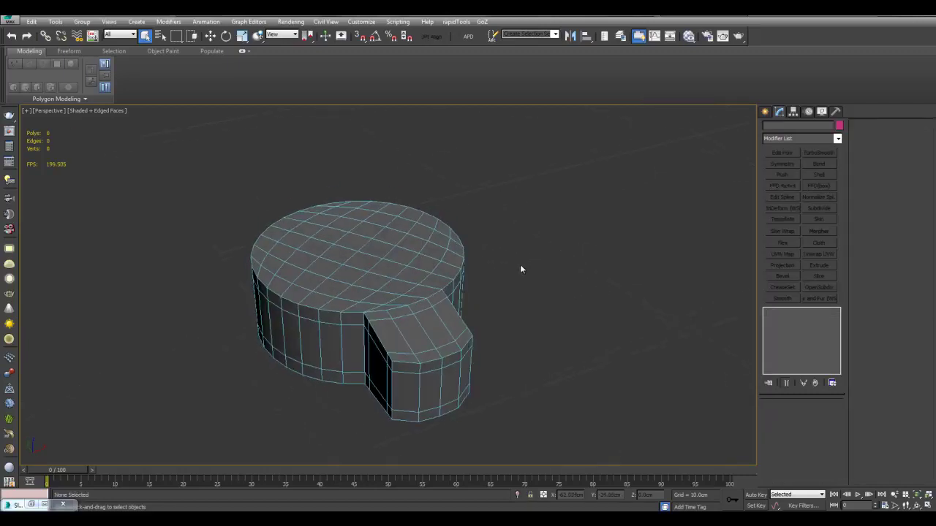
{"action": "key", "text": "ctrl+z"}
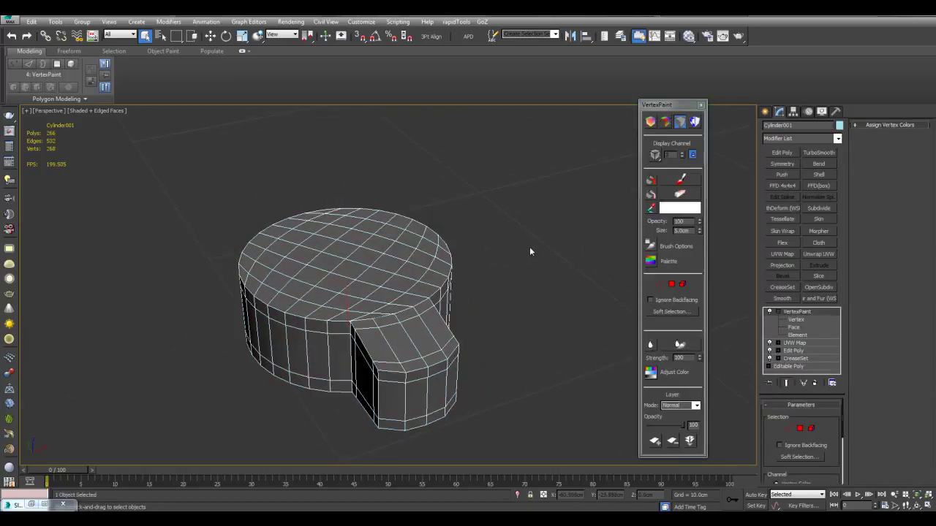
{"action": "middle_click_drag", "start_coordinate": [524, 254], "coordinate": [535, 256], "text": "alt"}
- Add an OpenSubdiv modifier to the button with 0 viewport iterations and separate render iterations, and deselect the button
{"action": "left_click", "coordinate": [831, 289]}
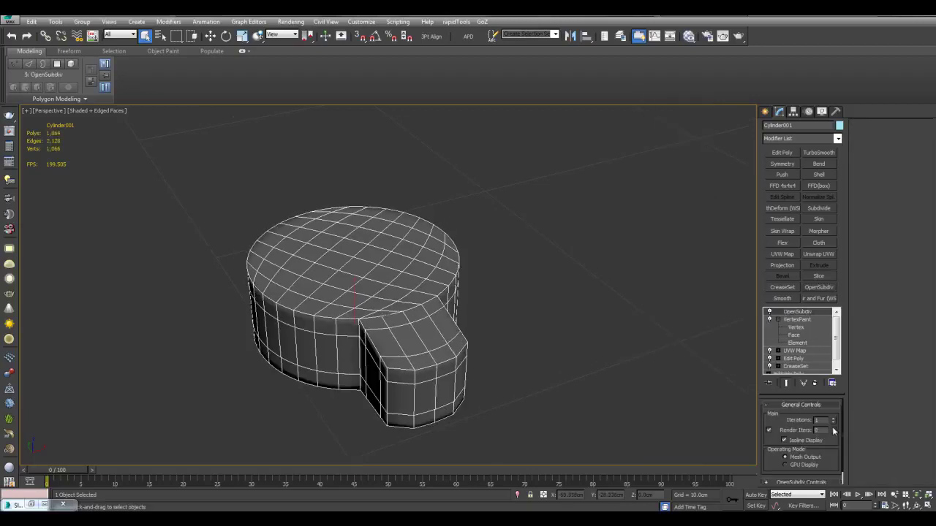
{"action": "left_click", "coordinate": [834, 422]}
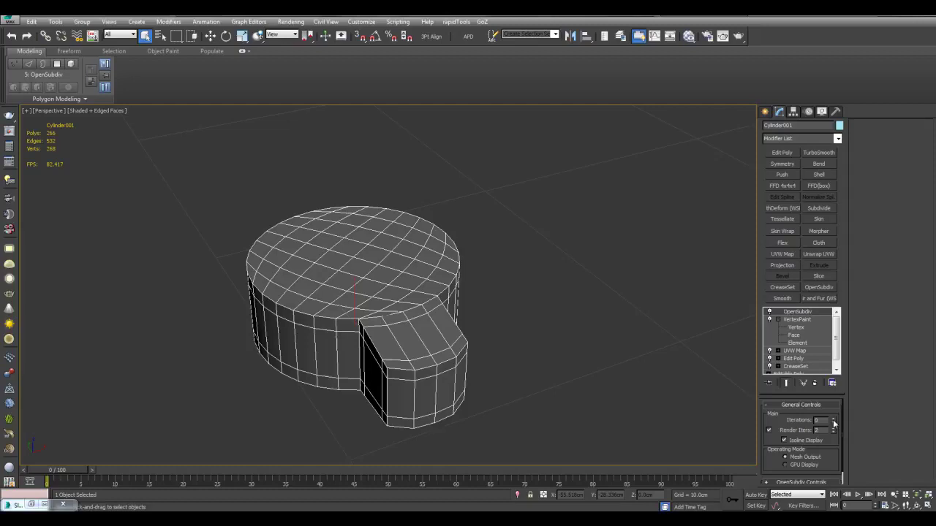
{"action": "left_click", "coordinate": [529, 320]}
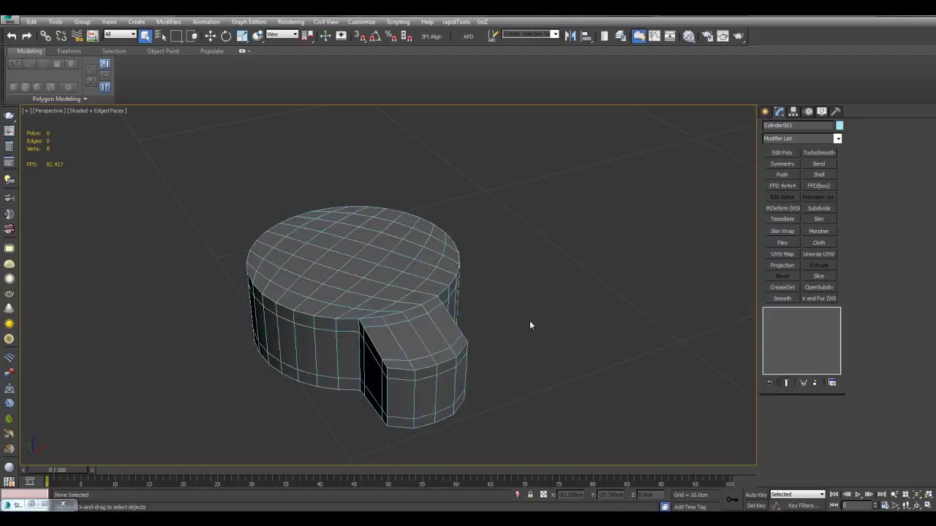
{"action": "middle_click_drag", "start_coordinate": [530, 320], "coordinate": [622, 254], "text": "alt"}
- Preview the square_DISP_4.png bitmap in the Slate Material Editor and set its U and V tiling to 12
{"action": "key", "text": "m"}
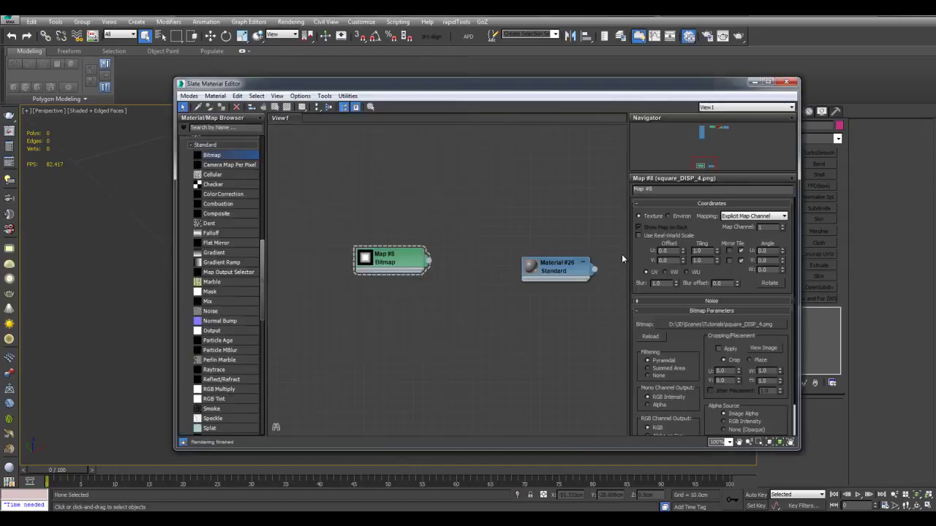
{"action": "left_click", "coordinate": [763, 348]}
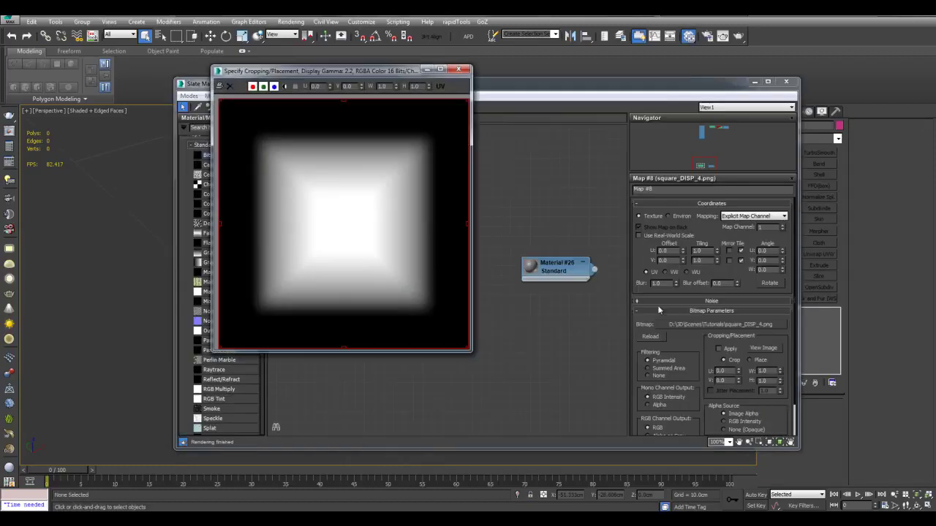
{"action": "left_click", "coordinate": [458, 71]}
{"action": "double_click", "coordinate": [698, 252]}
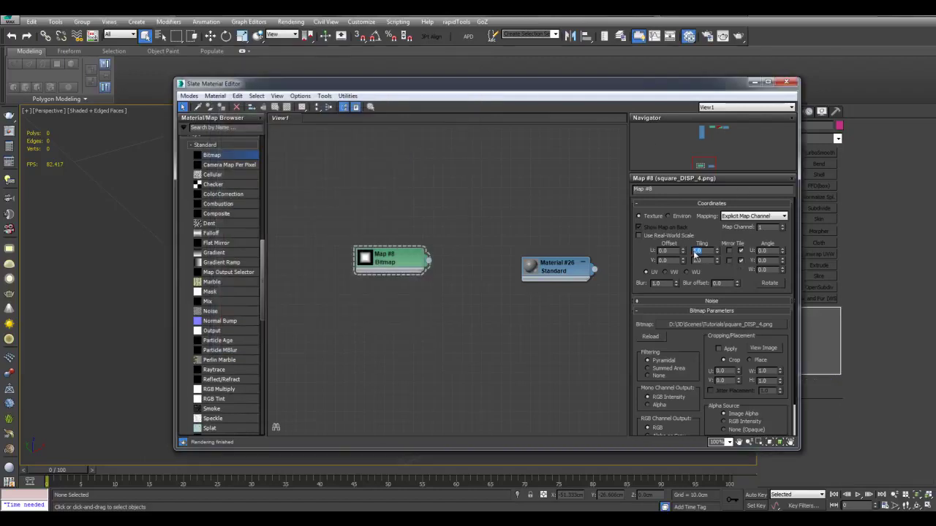
{"action": "type", "text": "12"}
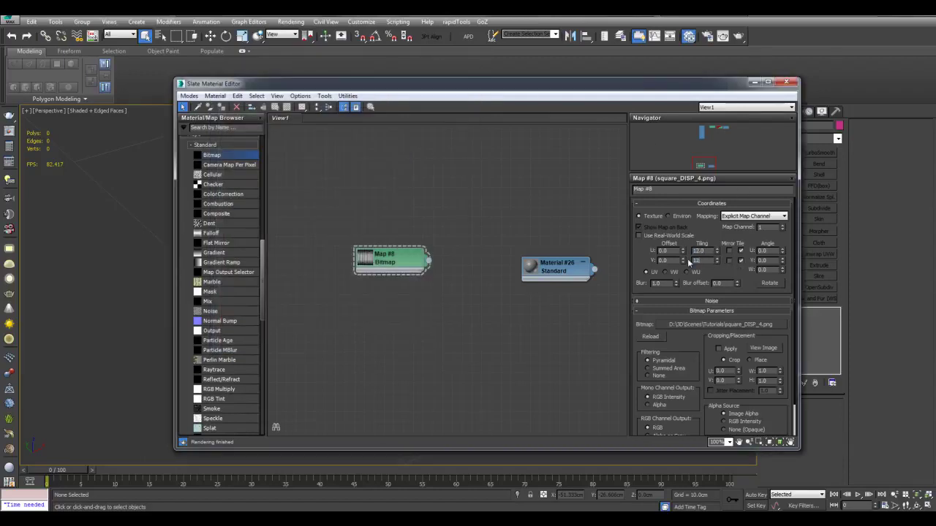
- Add a Composite map with the tiled bitmap feeding Layer 1, and display its layer parameters
{"action": "left_click_drag", "start_coordinate": [392, 255], "coordinate": [374, 255]}
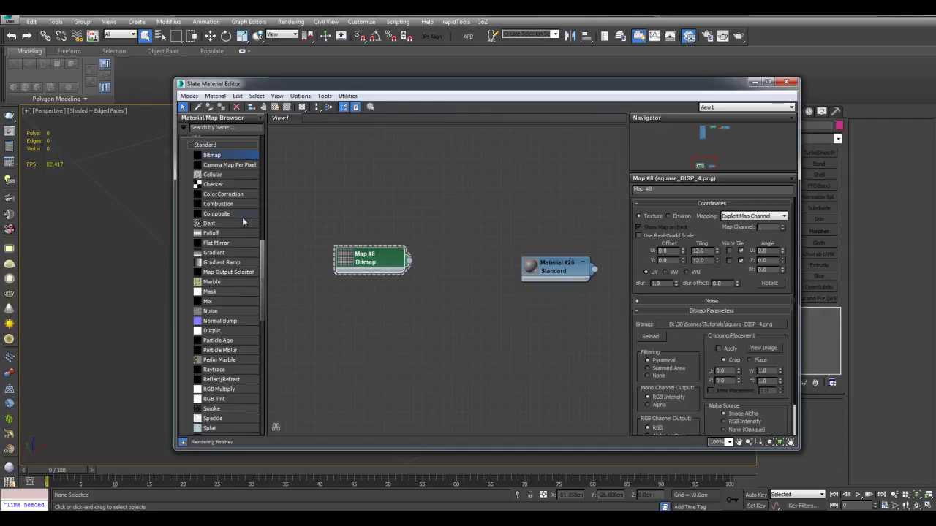
{"action": "left_click_drag", "start_coordinate": [237, 219], "coordinate": [438, 263]}
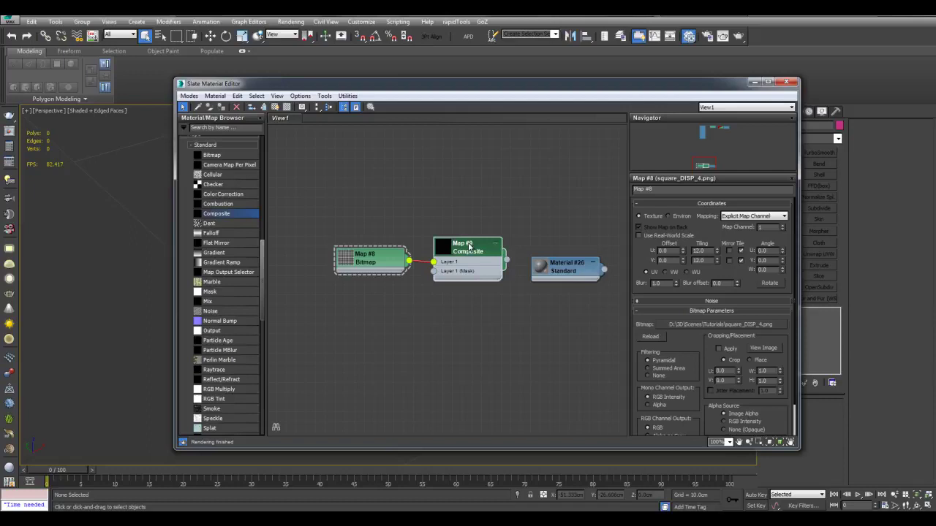
{"action": "scroll", "coordinate": [468, 245], "scroll_direction": "up", "scroll_amount": 1}
{"action": "double_click", "coordinate": [488, 245]}
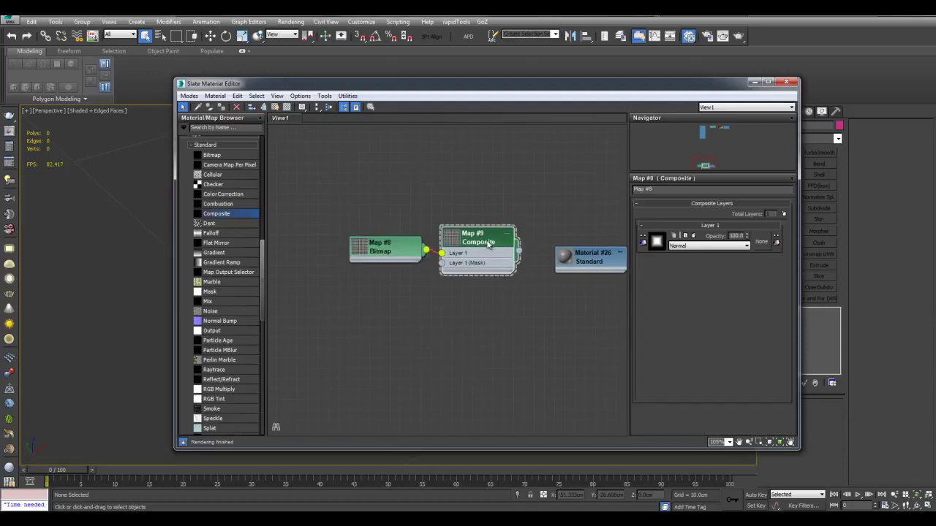
{"action": "middle_click_drag", "start_coordinate": [565, 223], "coordinate": [570, 215]}
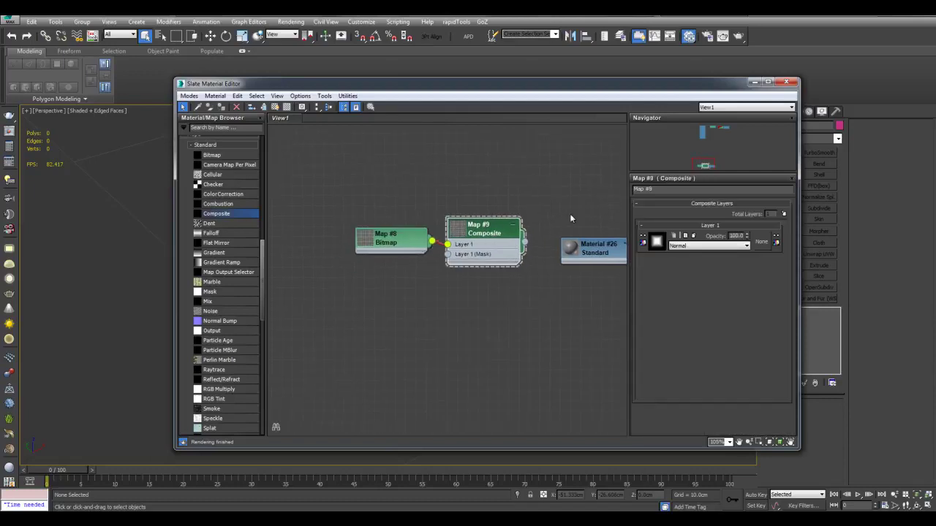
- Assign a Vertex Color map as the Composite's Layer 1 mask and separate the overlapping map nodes
{"action": "left_click", "coordinate": [760, 243]}
{"action": "scroll", "coordinate": [585, 263], "scroll_direction": "up", "scroll_amount": 5}
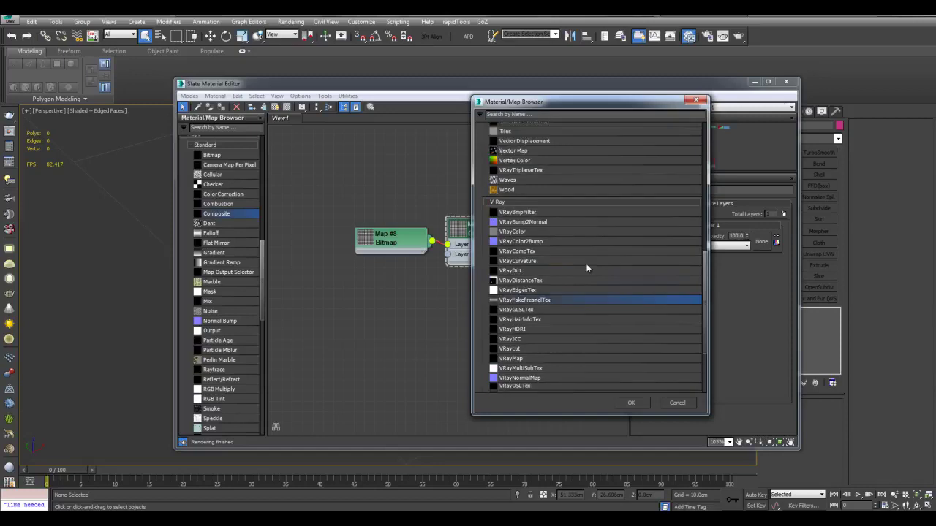
{"action": "double_click", "coordinate": [528, 253]}
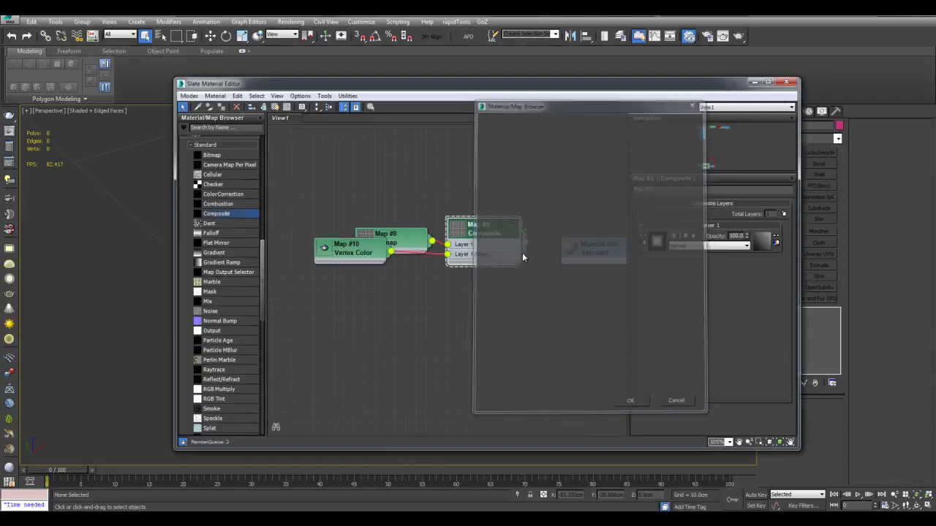
{"action": "left_click_drag", "start_coordinate": [401, 241], "coordinate": [370, 212]}
- Connect the Composite map to the Displacement slot of the Standard material
{"action": "middle_click_drag", "start_coordinate": [571, 226], "coordinate": [482, 223]}
{"action": "left_click_drag", "start_coordinate": [495, 250], "coordinate": [495, 250]}
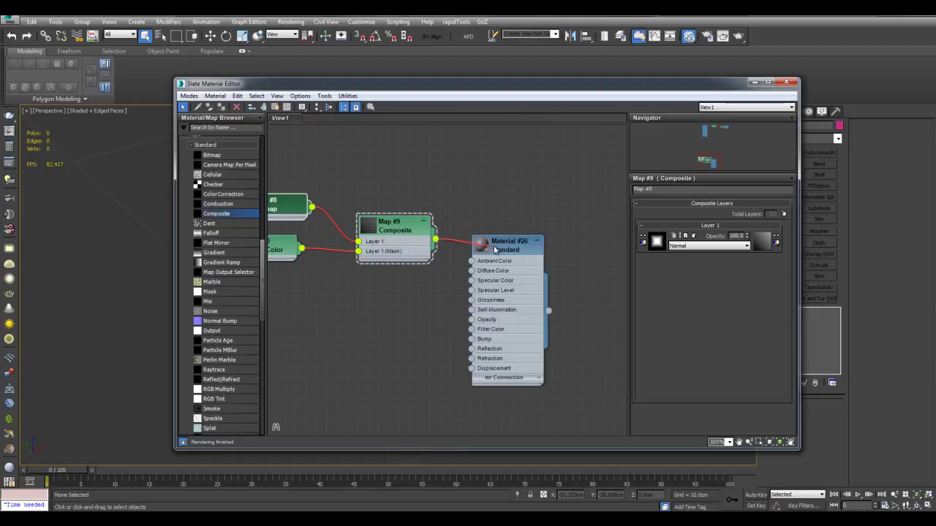
{"action": "left_click_drag", "start_coordinate": [486, 302], "coordinate": [471, 373]}
{"action": "middle_click_drag", "start_coordinate": [456, 329], "coordinate": [523, 338]}
- Add a VRayDisplacementMod modifier on top of the button's stack, keeping the material editor in reach
{"action": "left_click_drag", "start_coordinate": [715, 89], "coordinate": [522, 322]}
{"action": "left_click", "coordinate": [453, 265]}
{"action": "left_click", "coordinate": [837, 138]}
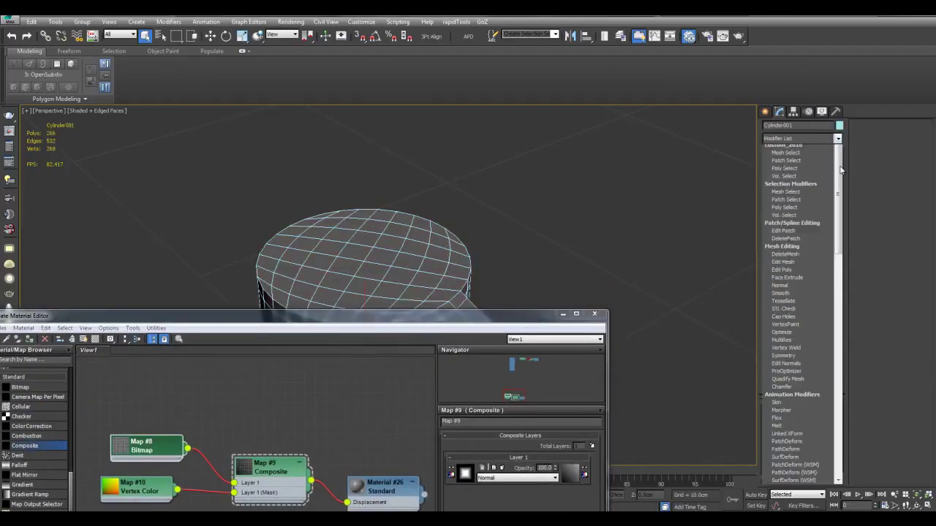
{"action": "scroll", "coordinate": [811, 366], "scroll_direction": "down", "scroll_amount": 15}
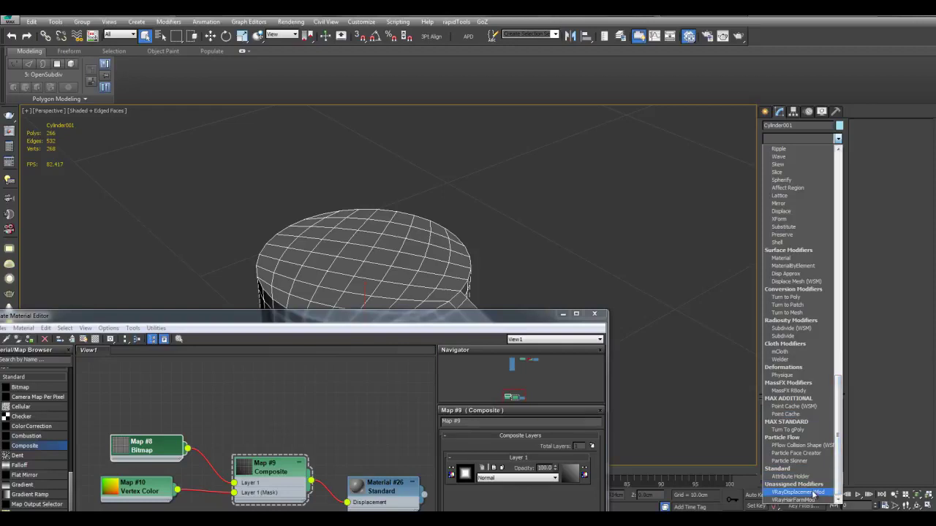
{"action": "left_click", "coordinate": [797, 492]}
{"action": "left_click_drag", "start_coordinate": [514, 325], "coordinate": [584, 133]}
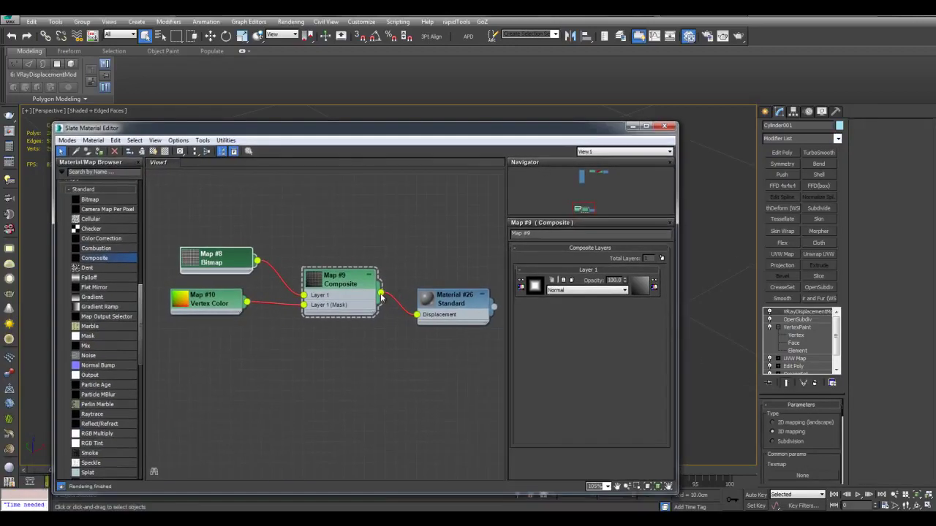
- Assign the Composite map to the VRayDisplacementMod's Texmap and review the modifier's edge length and amount settings
{"action": "left_click_drag", "start_coordinate": [791, 474], "coordinate": [801, 476]}
{"action": "left_click", "coordinate": [445, 291]}
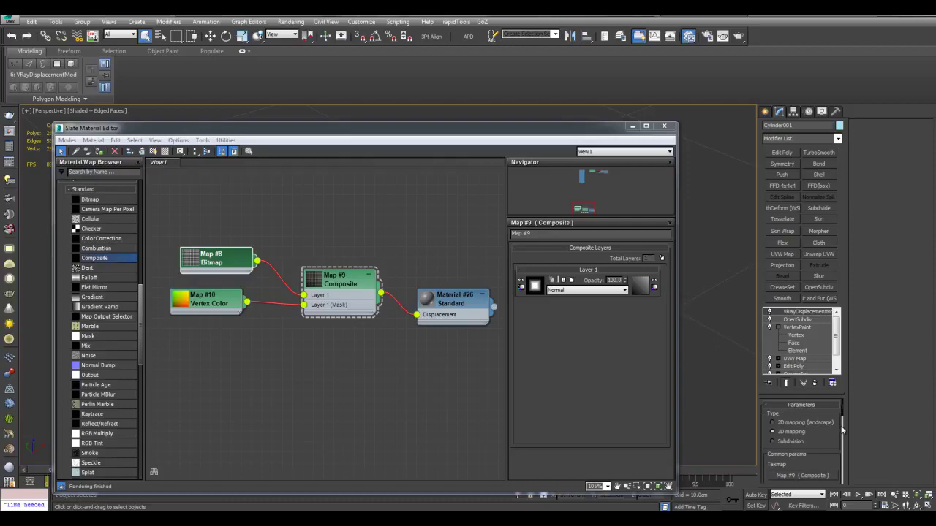
{"action": "left_click_drag", "start_coordinate": [841, 415], "coordinate": [843, 451]}
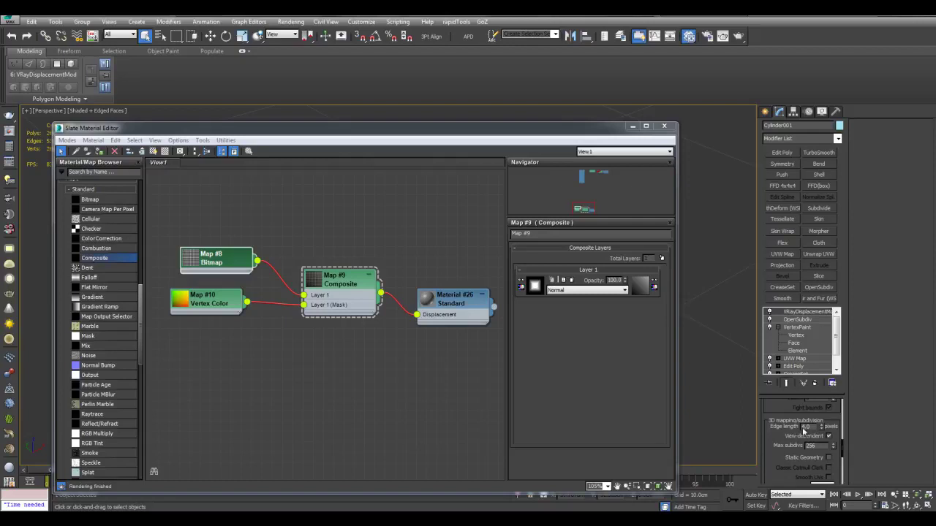
{"action": "scroll", "coordinate": [810, 432], "scroll_direction": "up", "scroll_amount": 1}
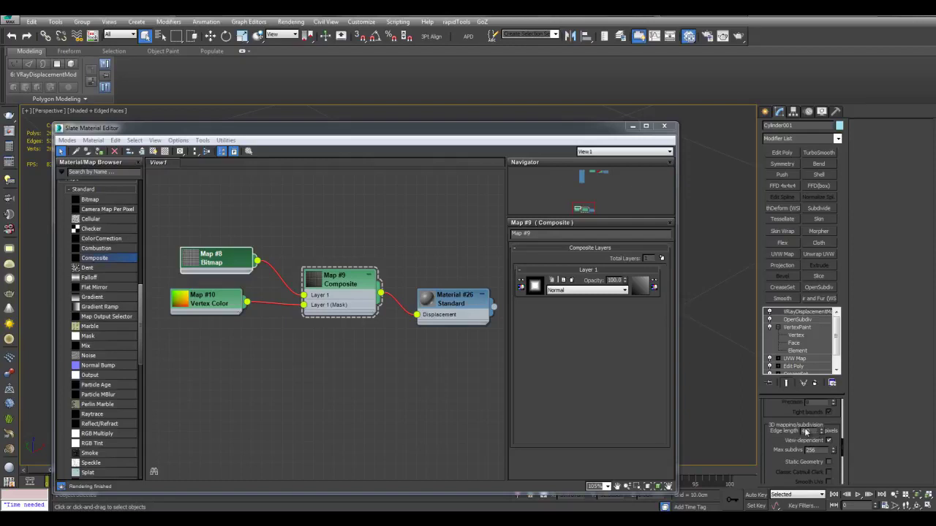
{"action": "left_click_drag", "start_coordinate": [841, 452], "coordinate": [845, 431]}
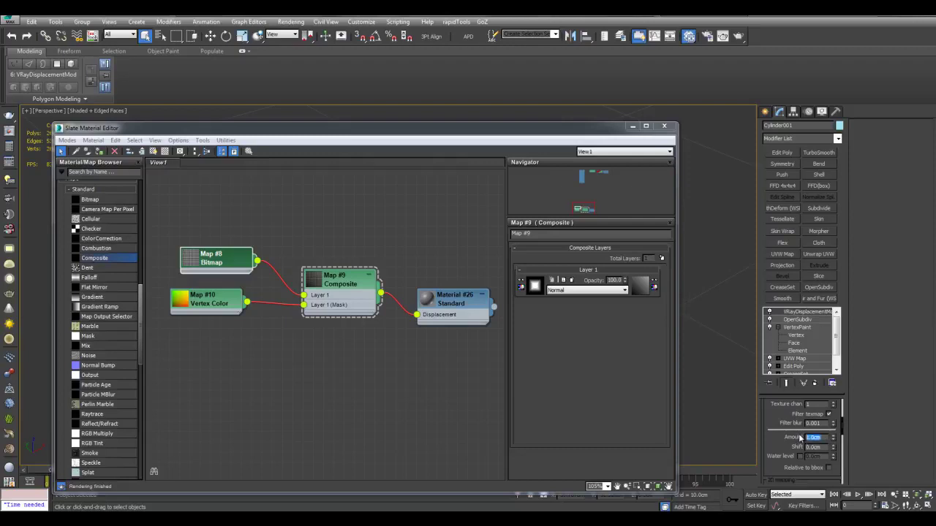
{"action": "left_click_drag", "start_coordinate": [842, 426], "coordinate": [842, 394]}
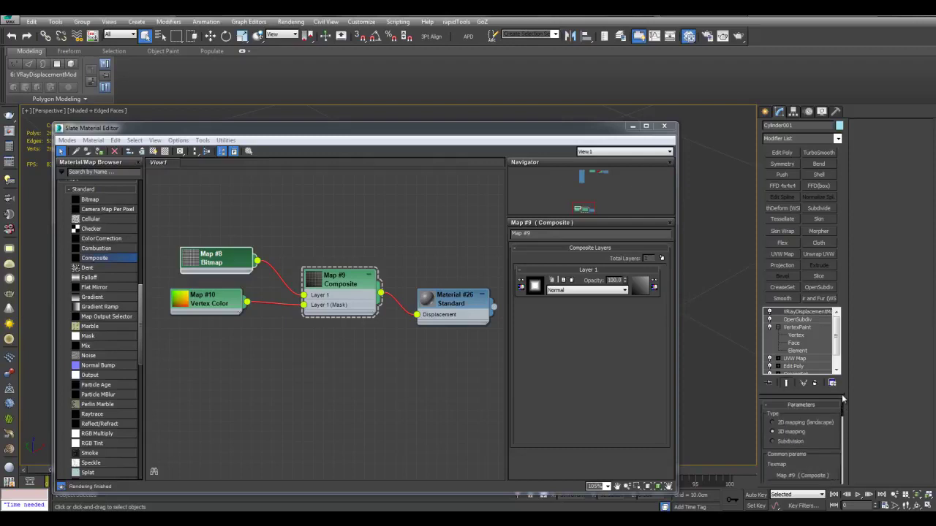
- Put the material editor out of the way and render the displaced button from a slightly higher angle
{"action": "left_click", "coordinate": [633, 127]}
{"action": "scroll", "coordinate": [556, 278], "scroll_direction": "up", "scroll_amount": 4}
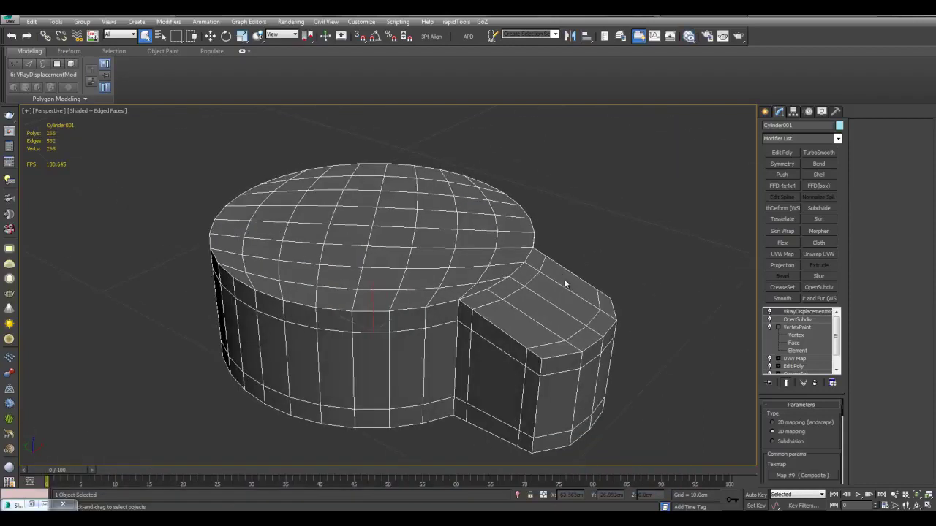
{"action": "middle_click_drag", "start_coordinate": [578, 256], "coordinate": [541, 254], "text": "alt"}
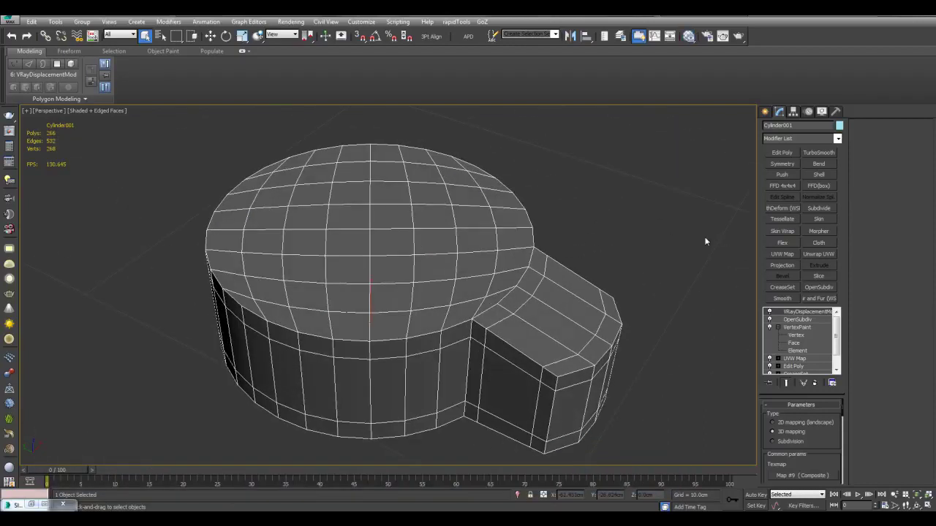
{"action": "key", "text": "shift+q"}
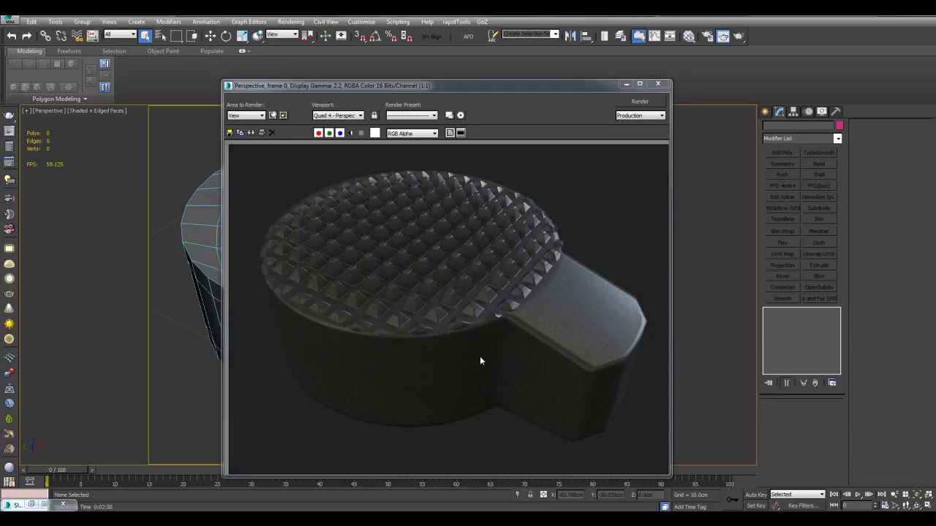
- Switch to Windows Photo Viewer and examine the grooved and textured insets on the curved knife's handle
{"action": "key", "text": "alt+Tab"}
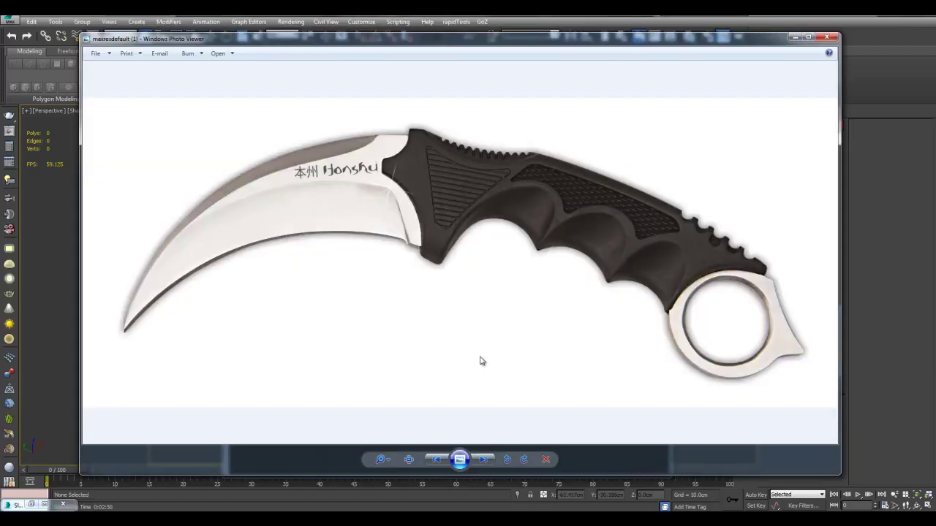
{"action": "scroll", "coordinate": [569, 280], "scroll_direction": "up", "scroll_amount": 3}
{"action": "scroll", "coordinate": [597, 232], "scroll_direction": "up", "scroll_amount": 2}
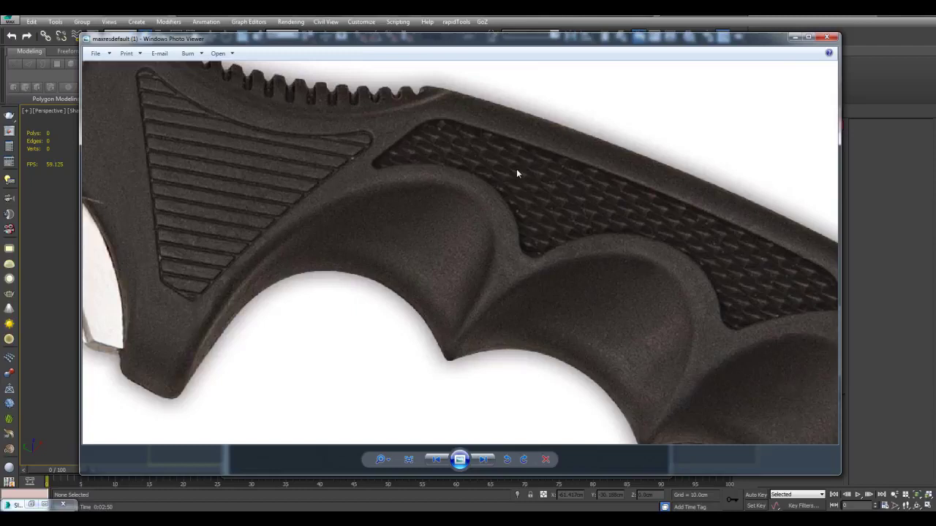
{"action": "left_click_drag", "start_coordinate": [349, 239], "coordinate": [624, 282]}
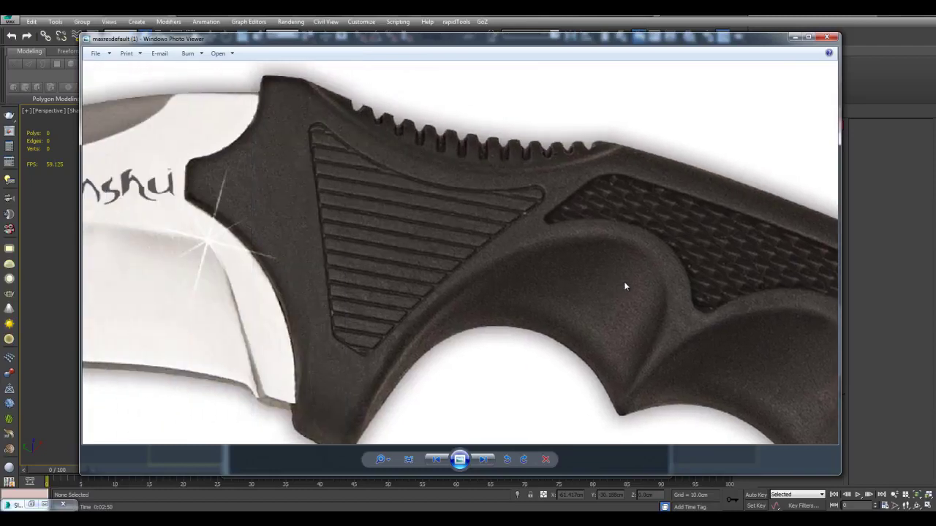
{"action": "scroll", "coordinate": [625, 282], "scroll_direction": "down", "scroll_amount": 1}
{"action": "left_click_drag", "start_coordinate": [514, 218], "coordinate": [574, 259]}
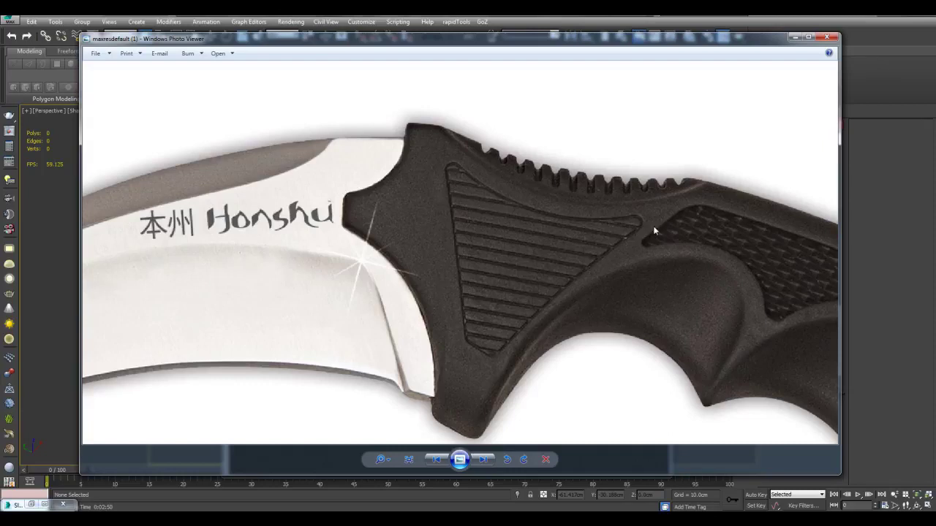
{"action": "left_click_drag", "start_coordinate": [512, 286], "coordinate": [498, 295]}
{"action": "scroll", "coordinate": [497, 401], "scroll_direction": "down", "scroll_amount": 1}
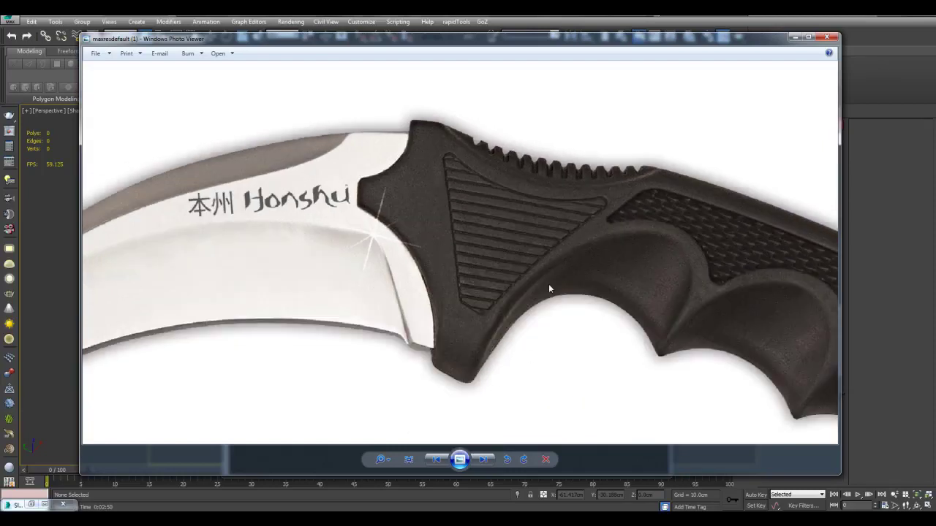
- Bring up the Walther P99 pistol reference and examine the surface detail of its grip
{"action": "key", "text": "Right"}
{"action": "scroll", "coordinate": [437, 278], "scroll_direction": "up", "scroll_amount": 4}
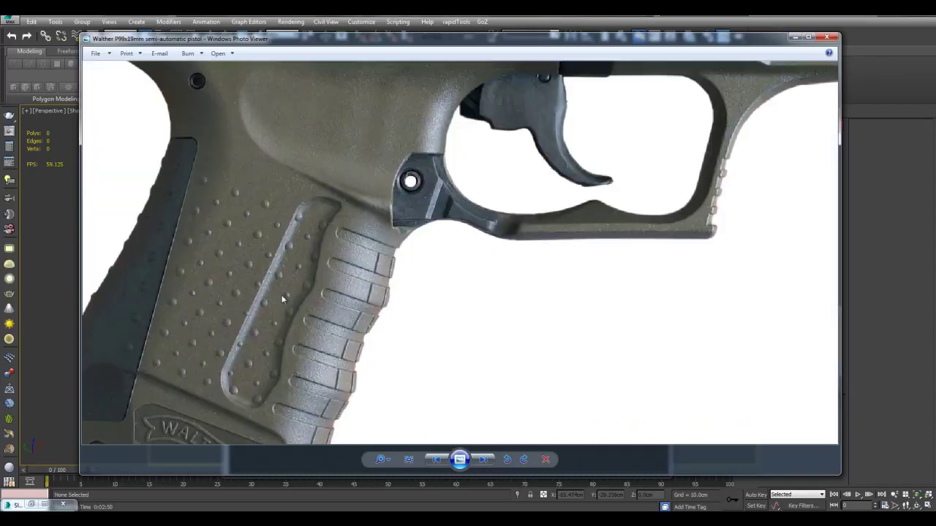
{"action": "left_click_drag", "start_coordinate": [289, 241], "coordinate": [344, 169]}
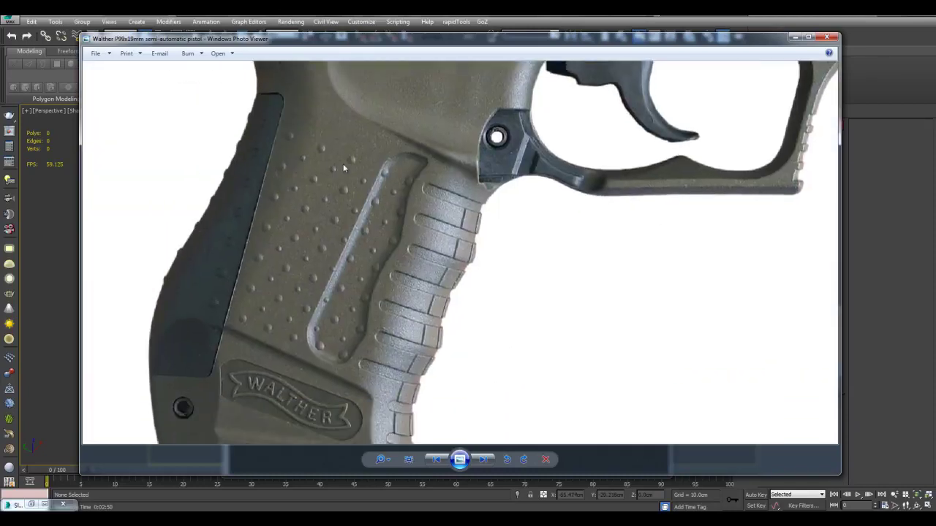
{"action": "scroll", "coordinate": [338, 224], "scroll_direction": "down", "scroll_amount": 3}
{"action": "scroll", "coordinate": [296, 263], "scroll_direction": "up", "scroll_amount": 3}
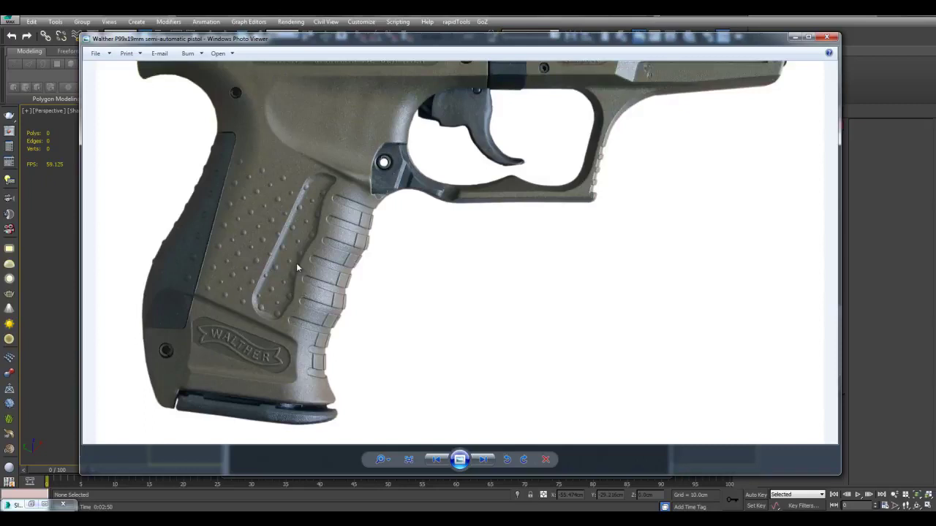
{"action": "left_click_drag", "start_coordinate": [261, 260], "coordinate": [509, 300]}
{"action": "scroll", "coordinate": [508, 299], "scroll_direction": "down", "scroll_amount": 1}
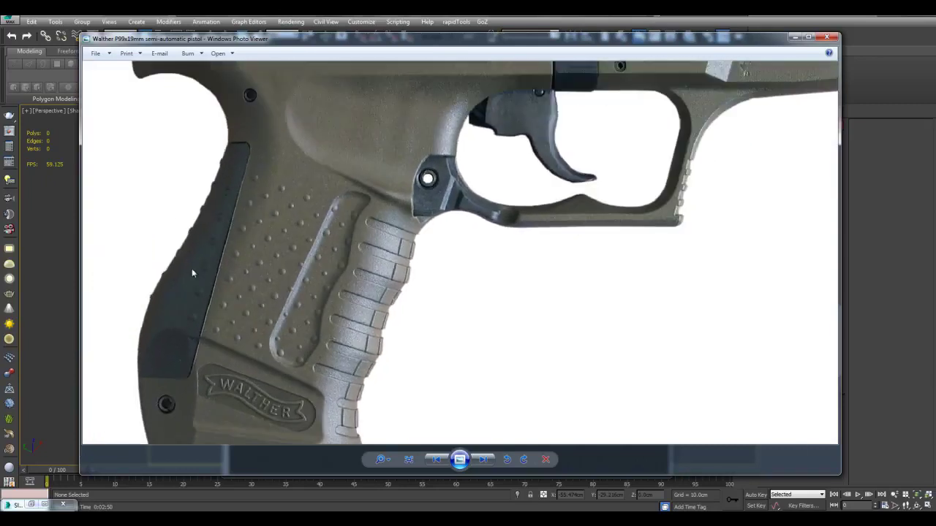
{"action": "scroll", "coordinate": [439, 292], "scroll_direction": "up", "scroll_amount": 3}
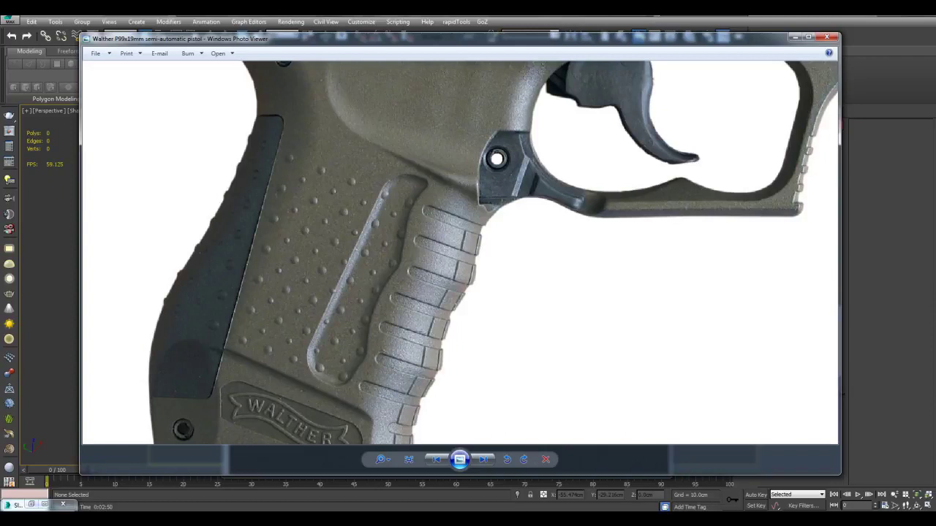
- Bring up the handle reference image and examine its textured finger recesses and curved back panel at full size
{"action": "key", "text": "Right"}
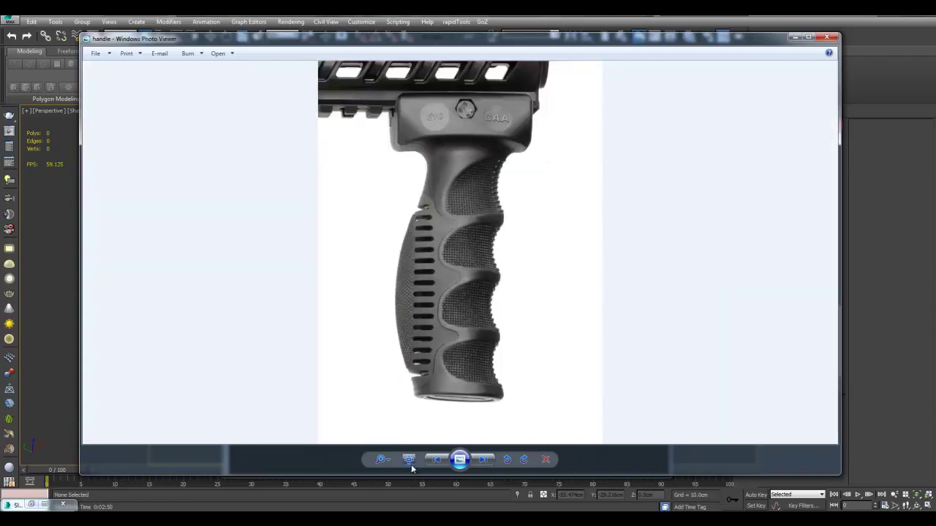
{"action": "left_click", "coordinate": [408, 460]}
{"action": "scroll", "coordinate": [393, 224], "scroll_direction": "up", "scroll_amount": 2}
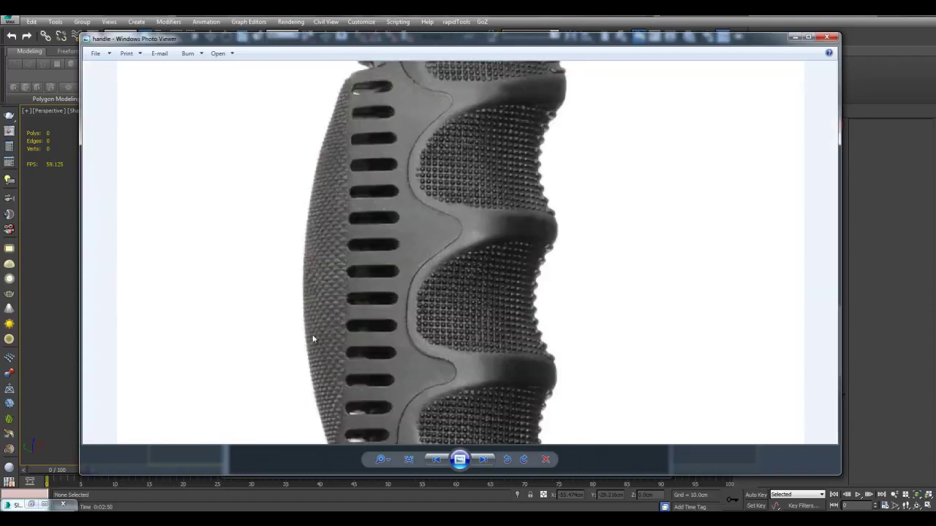
{"action": "left_click_drag", "start_coordinate": [313, 338], "coordinate": [514, 187]}
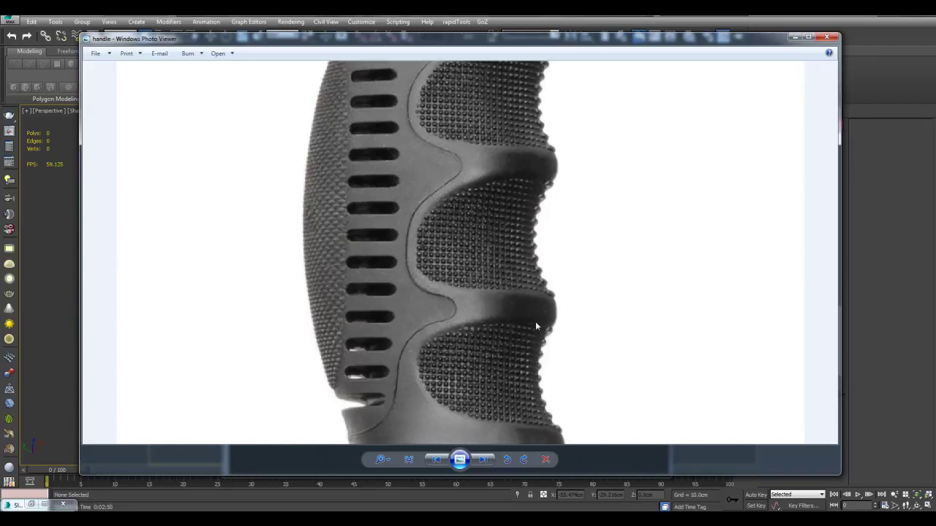
{"action": "left_click_drag", "start_coordinate": [562, 243], "coordinate": [561, 381]}
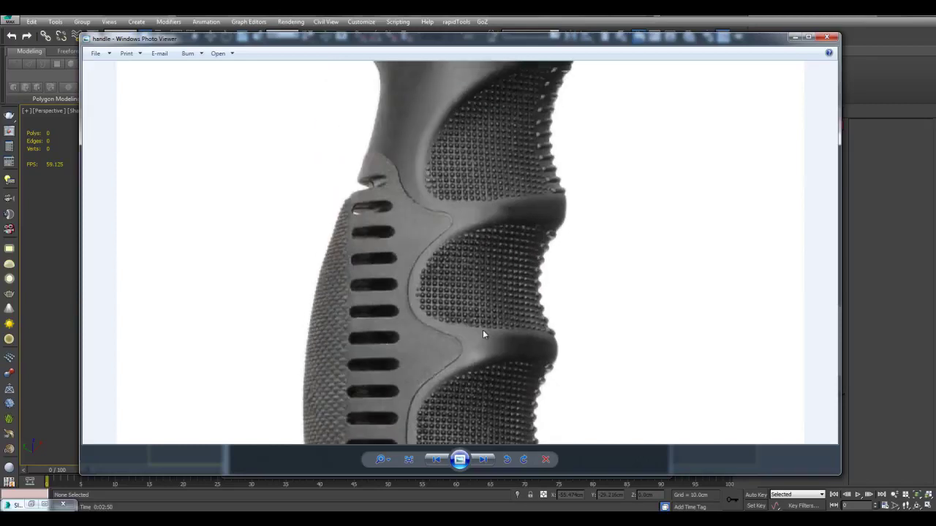
- Switch back to 3ds Max, create a plane about 88 cm long and 82 cm wide, and hide the grid
{"action": "key", "text": "alt+Tab"}
{"action": "scroll", "coordinate": [501, 186], "scroll_direction": "up", "scroll_amount": 5}
{"action": "scroll", "coordinate": [502, 186], "scroll_direction": "down", "scroll_amount": 8}
{"action": "middle_click_drag", "start_coordinate": [517, 212], "coordinate": [530, 214], "text": "alt"}
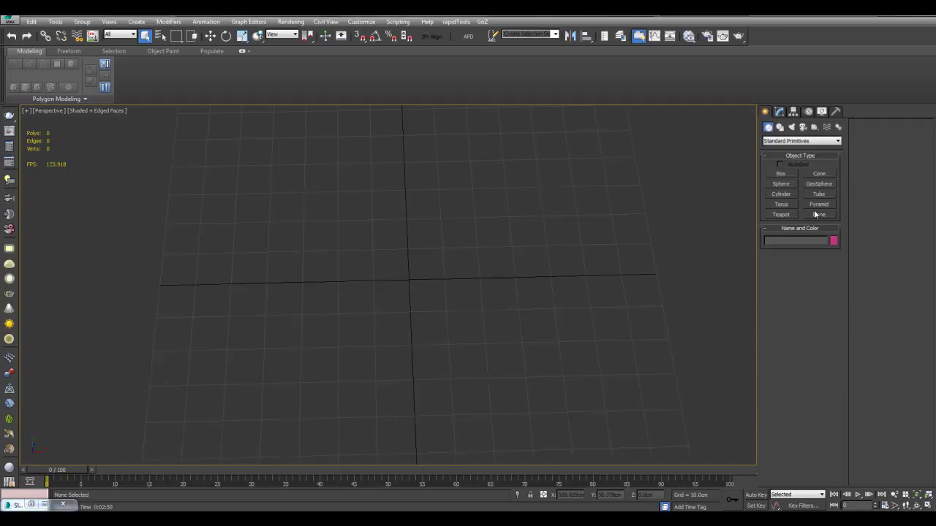
{"action": "left_click", "coordinate": [814, 213]}
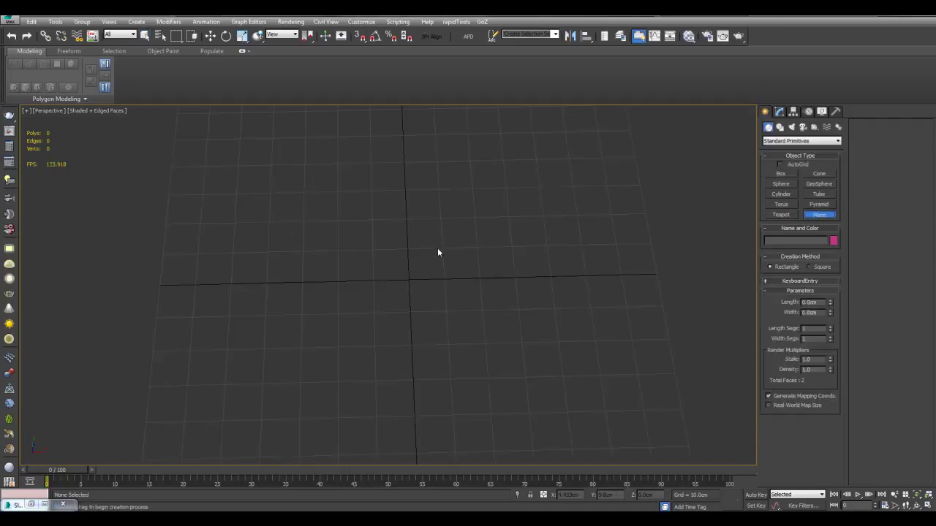
{"action": "scroll", "coordinate": [437, 248], "scroll_direction": "down", "scroll_amount": 3}
{"action": "left_click_drag", "start_coordinate": [338, 186], "coordinate": [543, 362]}
{"action": "key", "text": "w"}
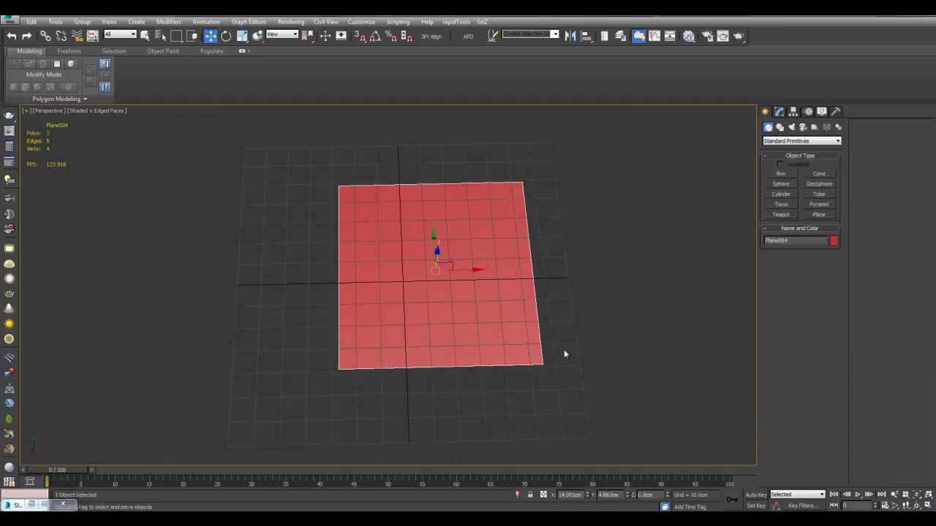
{"action": "key", "text": "g"}
{"action": "scroll", "coordinate": [563, 253], "scroll_direction": "up", "scroll_amount": 3}
- Add an Edit Poly modifier to the plane and inset its polygon to form a smaller centre face
{"action": "left_click", "coordinate": [779, 111]}
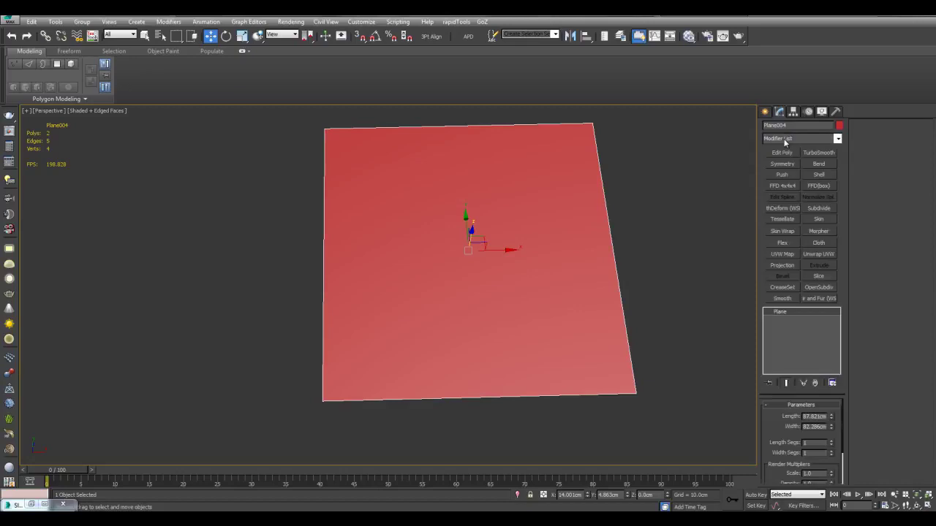
{"action": "left_click", "coordinate": [782, 152]}
{"action": "scroll", "coordinate": [610, 181], "scroll_direction": "down", "scroll_amount": 2}
{"action": "scroll", "coordinate": [571, 193], "scroll_direction": "up", "scroll_amount": 2}
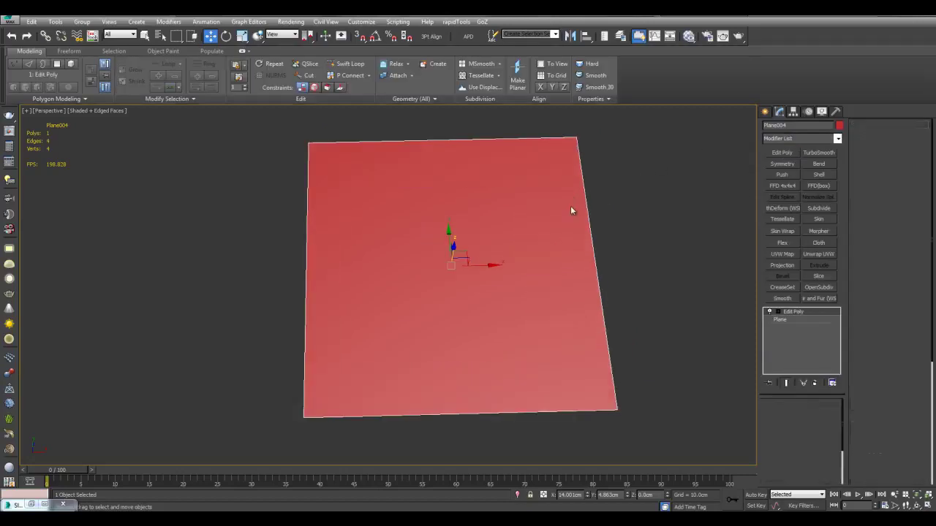
{"action": "key", "text": "4"}
{"action": "left_click", "coordinate": [554, 211]}
{"action": "key", "text": "shift+i"}
{"action": "left_click_drag", "start_coordinate": [517, 226], "coordinate": [522, 300]}
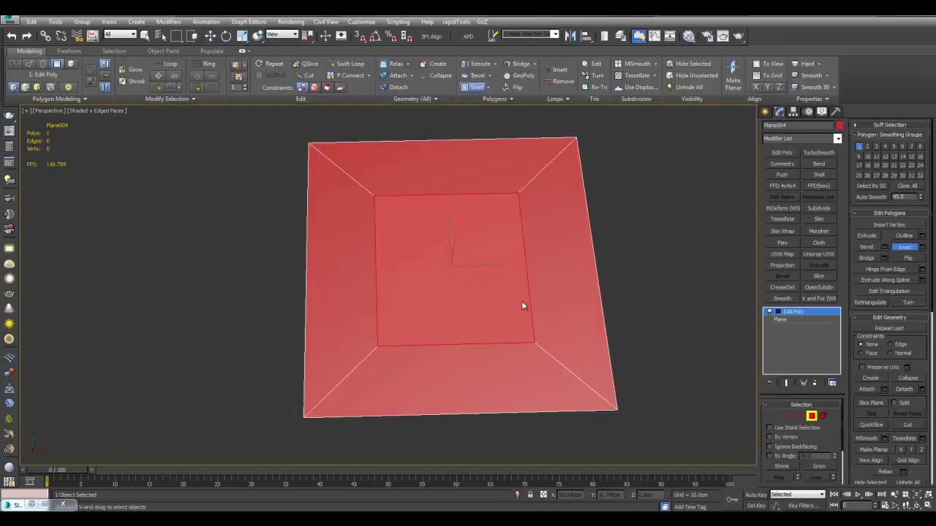
- Delete the border polygon on the +X side of the inset face
{"action": "key", "text": "w"}
{"action": "left_click", "coordinate": [557, 274]}
{"action": "key", "text": "Delete"}
- Bevel the centre polygon down into a tapered recess and delete the recess wall on the open side
{"action": "middle_click_drag", "start_coordinate": [539, 233], "coordinate": [517, 231]}
{"action": "left_click", "coordinate": [457, 233]}
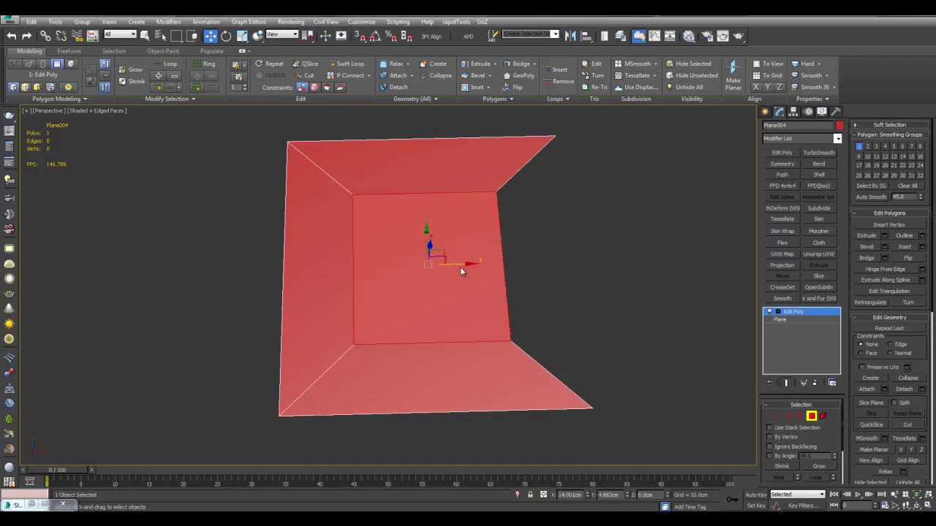
{"action": "middle_click_drag", "start_coordinate": [460, 268], "coordinate": [496, 240], "text": "alt"}
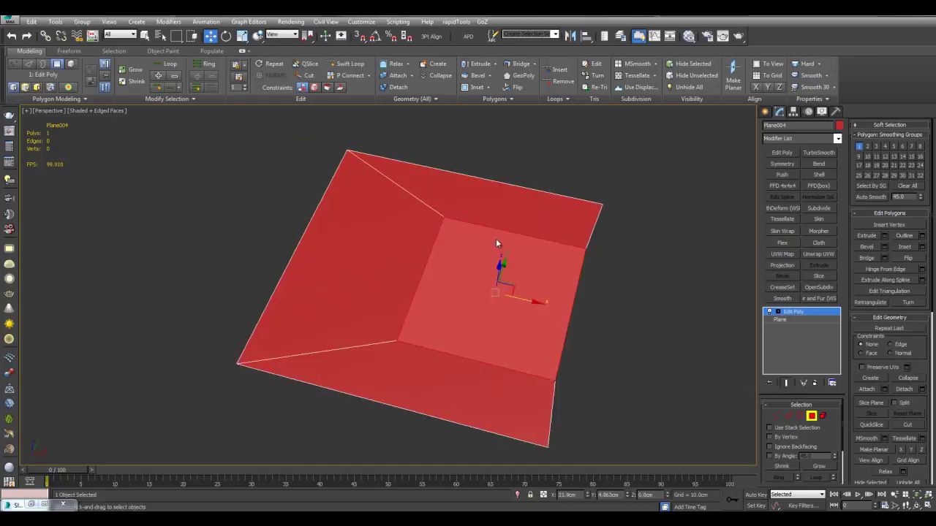
{"action": "key", "text": "ctrl+shift+b"}
{"action": "left_click_drag", "start_coordinate": [491, 264], "coordinate": [496, 315]}
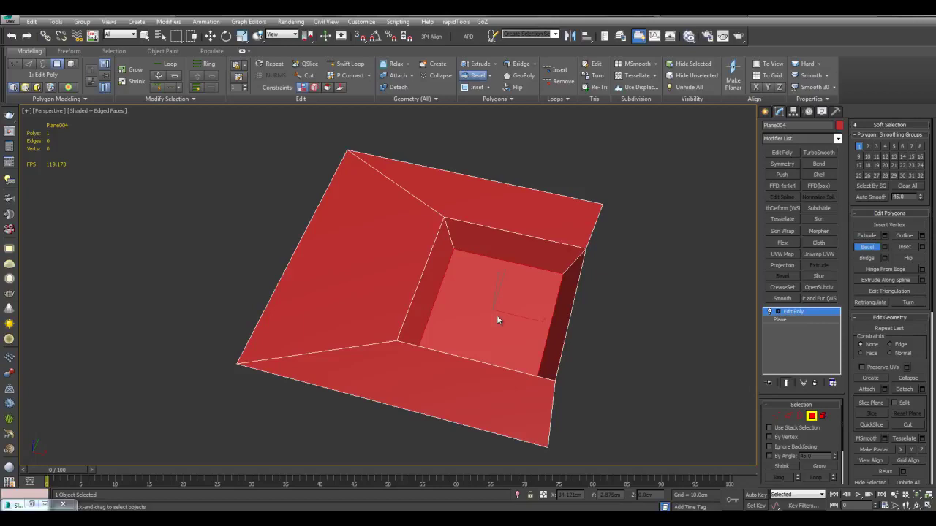
{"action": "key", "text": "q"}
{"action": "middle_click_drag", "start_coordinate": [496, 316], "coordinate": [439, 287], "text": "alt"}
{"action": "left_click", "coordinate": [562, 267]}
{"action": "key", "text": "Delete"}
- Move the recess's floor polygon towards the open side and leave polygon editing
{"action": "key", "text": "w"}
{"action": "left_click", "coordinate": [431, 270]}
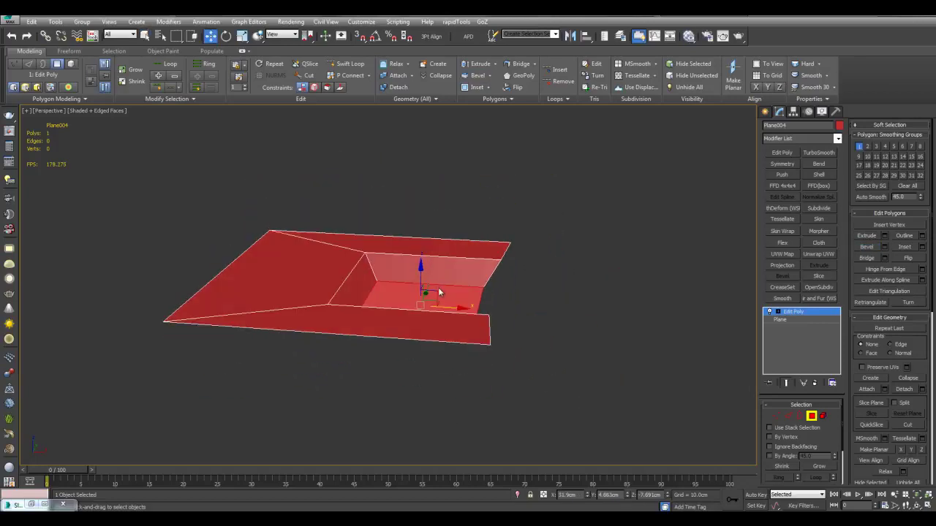
{"action": "left_click_drag", "start_coordinate": [434, 293], "coordinate": [451, 308]}
{"action": "middle_click_drag", "start_coordinate": [451, 307], "coordinate": [494, 294], "text": "alt"}
{"action": "scroll", "coordinate": [478, 301], "scroll_direction": "down", "scroll_amount": 3}
{"action": "scroll", "coordinate": [505, 282], "scroll_direction": "up", "scroll_amount": 3}
{"action": "key", "text": "4"}
{"action": "key", "text": "q"}
- Add TurboSmooth with 3 iterations and Isoline Display, and return to the Edit Poly level of the stack
{"action": "left_click", "coordinate": [817, 154]}
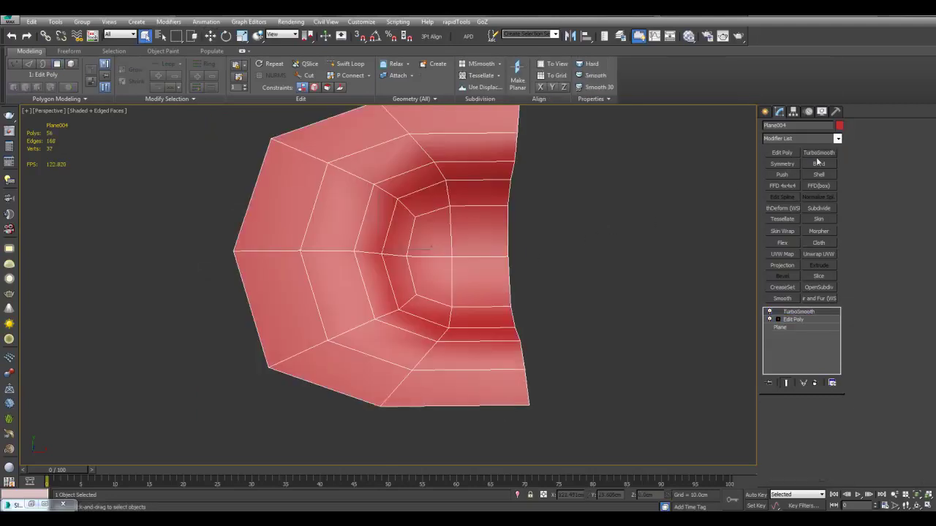
{"action": "left_click", "coordinate": [832, 419]}
{"action": "left_click", "coordinate": [832, 419]}
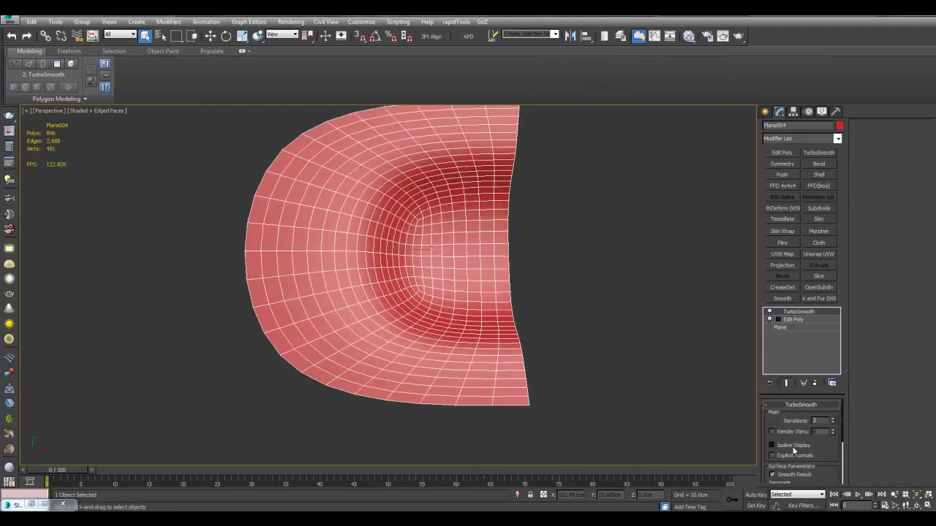
{"action": "left_click", "coordinate": [793, 448]}
{"action": "left_click", "coordinate": [793, 320]}
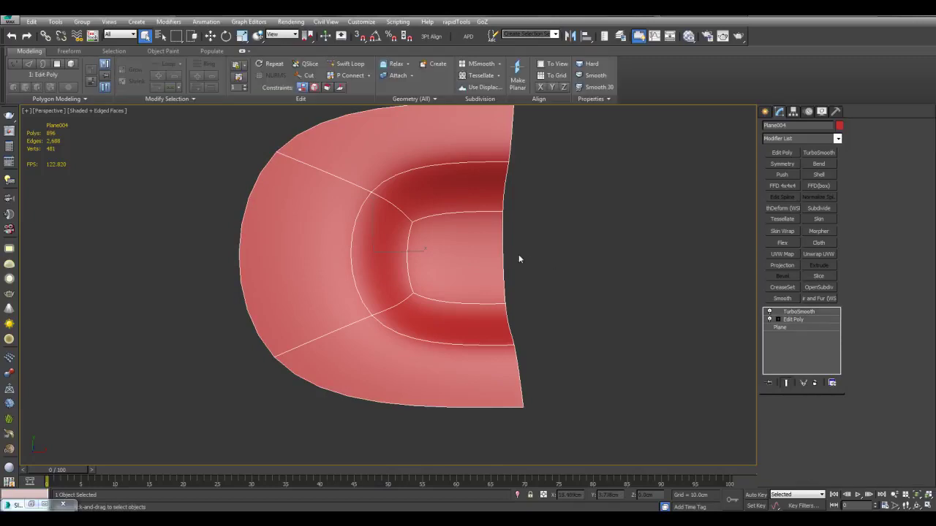
- Scale the two recess-rim vertices on the open side apart along Y
{"action": "middle_click_drag", "start_coordinate": [387, 248], "coordinate": [577, 224], "text": "alt"}
{"action": "middle_click_drag", "start_coordinate": [540, 183], "coordinate": [487, 225]}
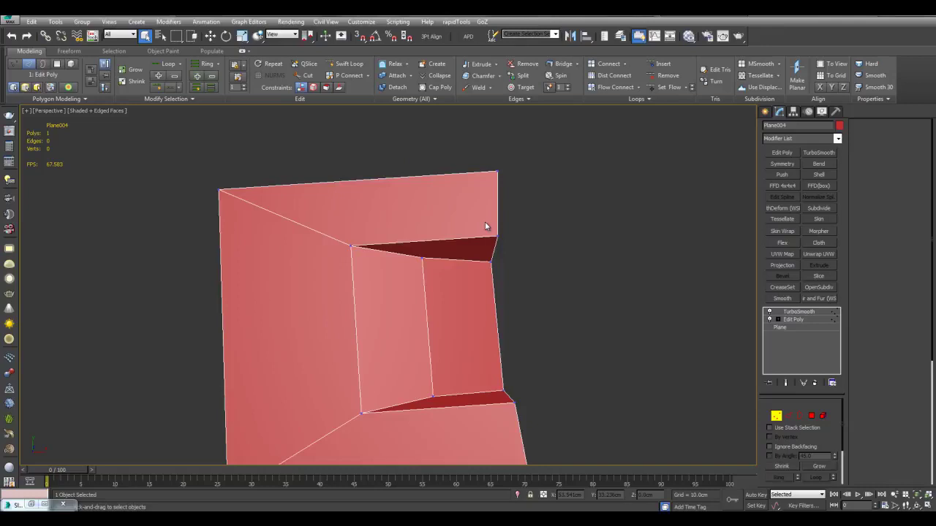
{"action": "key", "text": "1"}
{"action": "middle_click_drag", "start_coordinate": [528, 365], "coordinate": [530, 359]}
{"action": "key", "text": "r"}
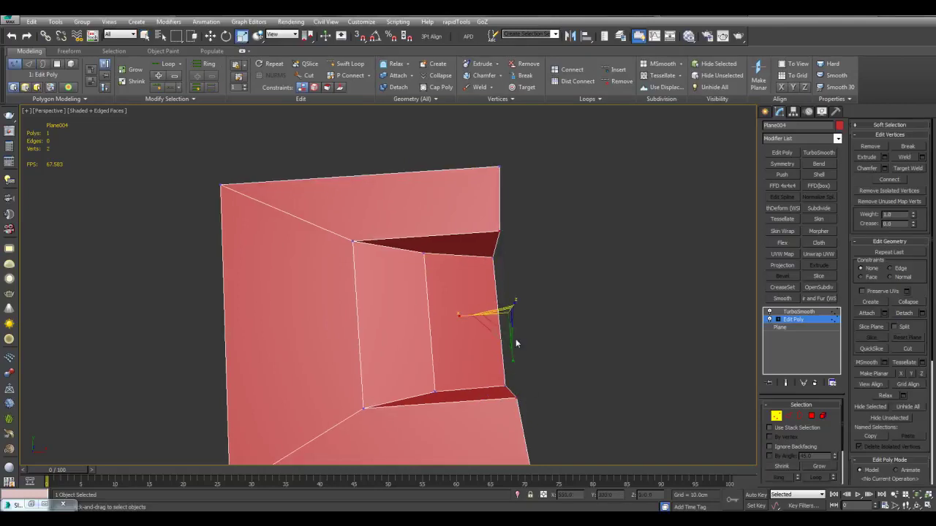
{"action": "key", "text": "F4"}
{"action": "left_click_drag", "start_coordinate": [515, 356], "coordinate": [515, 366]}
{"action": "key", "text": "F4"}
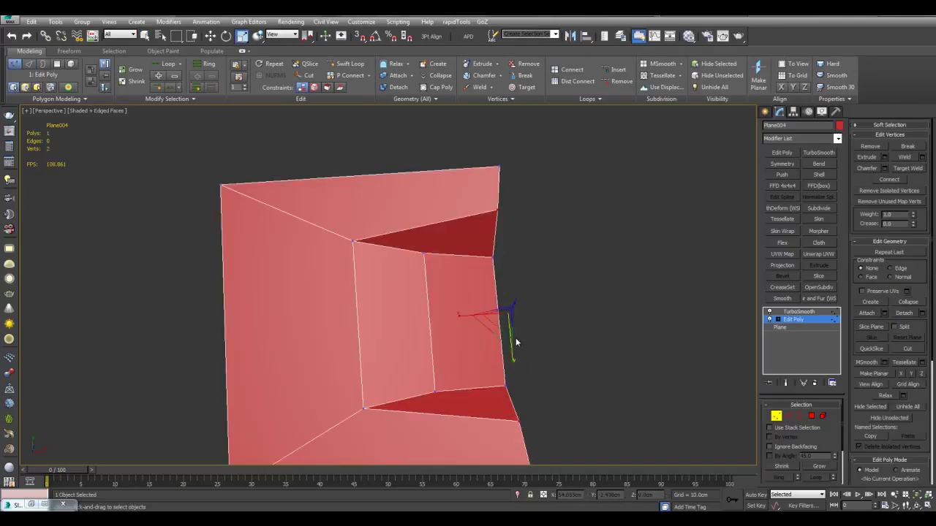
- Spread the two outer corner vertices on the open side apart along Y
{"action": "left_click_drag", "start_coordinate": [483, 142], "coordinate": [527, 177]}
{"action": "scroll", "coordinate": [485, 366], "scroll_direction": "down", "scroll_amount": 5}
{"action": "middle_click_drag", "start_coordinate": [486, 380], "coordinate": [483, 364]}
{"action": "left_click", "coordinate": [442, 348], "text": "ctrl"}
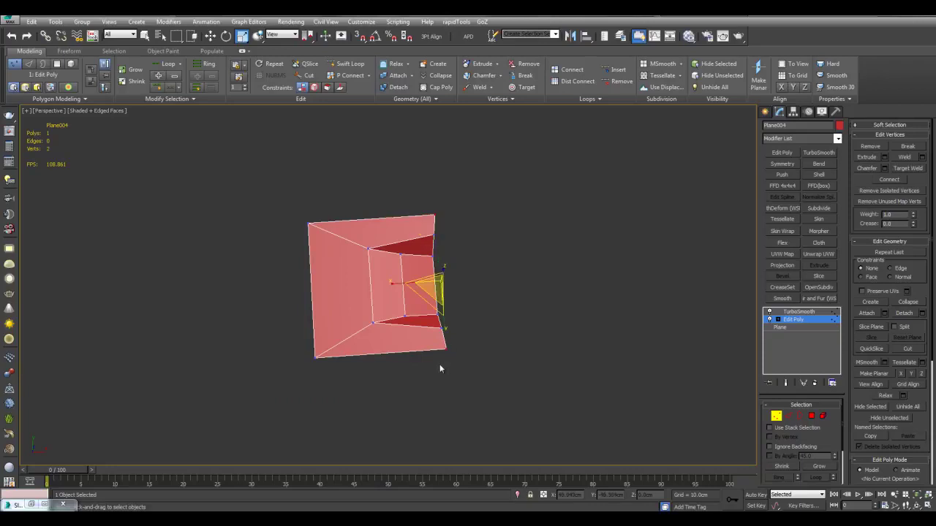
{"action": "key", "text": "F4"}
{"action": "left_click_drag", "start_coordinate": [446, 327], "coordinate": [446, 344]}
{"action": "key", "text": "F4"}
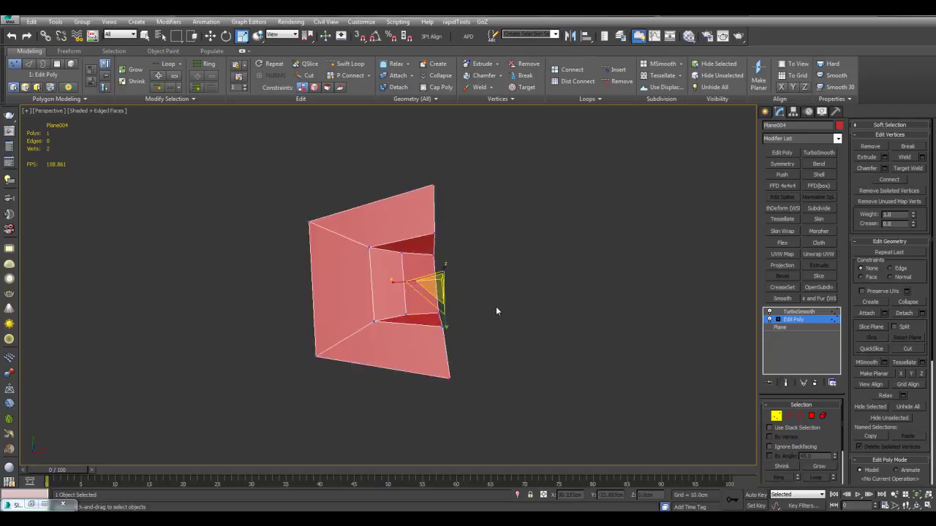
- Add an edge loop just outside the recess rim with SwiftLoop and leave sub-object editing
{"action": "key", "text": "q"}
{"action": "left_click", "coordinate": [503, 330]}
{"action": "mouse_move", "coordinate": [503, 330]}
{"action": "middle_mouse_down", "text": "alt"}
{"action": "mouse_move", "coordinate": [517, 294]}
{"action": "mouse_move", "coordinate": [502, 324]}
{"action": "mouse_move", "coordinate": [489, 321]}
{"action": "middle_mouse_up", "text": "alt"}
{"action": "scroll", "coordinate": [514, 295], "scroll_direction": "up", "scroll_amount": 4}
{"action": "key", "text": "alt+s"}
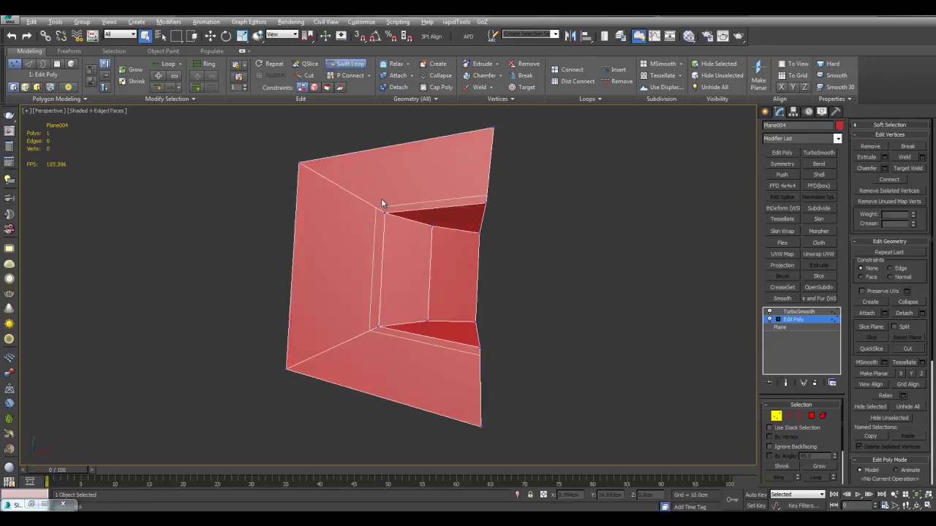
{"action": "left_click", "coordinate": [376, 201]}
{"action": "key", "text": "w"}
{"action": "key", "text": "F4"}
{"action": "scroll", "coordinate": [514, 242], "scroll_direction": "down", "scroll_amount": 4}
{"action": "key", "text": "2"}
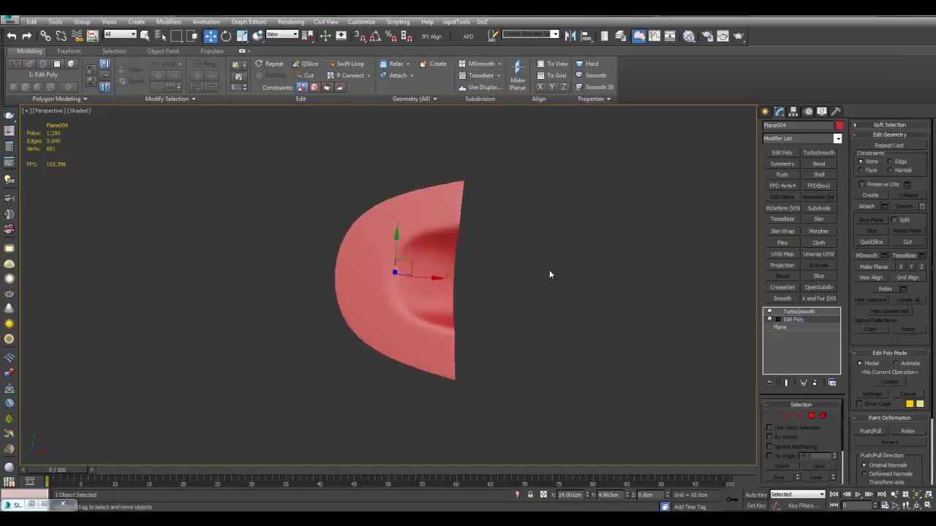
- Turn off Isoline Display in TurboSmooth and set its iterations to 2
{"action": "key", "text": "q"}
{"action": "left_click", "coordinate": [549, 271]}
{"action": "middle_click_drag", "start_coordinate": [549, 272], "coordinate": [479, 277], "text": "alt"}
{"action": "scroll", "coordinate": [519, 275], "scroll_direction": "up", "scroll_amount": 4}
{"action": "key", "text": "F4"}
{"action": "left_click", "coordinate": [492, 280]}
{"action": "left_click", "coordinate": [772, 446]}
{"action": "left_click", "coordinate": [834, 423]}
{"action": "left_click", "coordinate": [833, 423]}
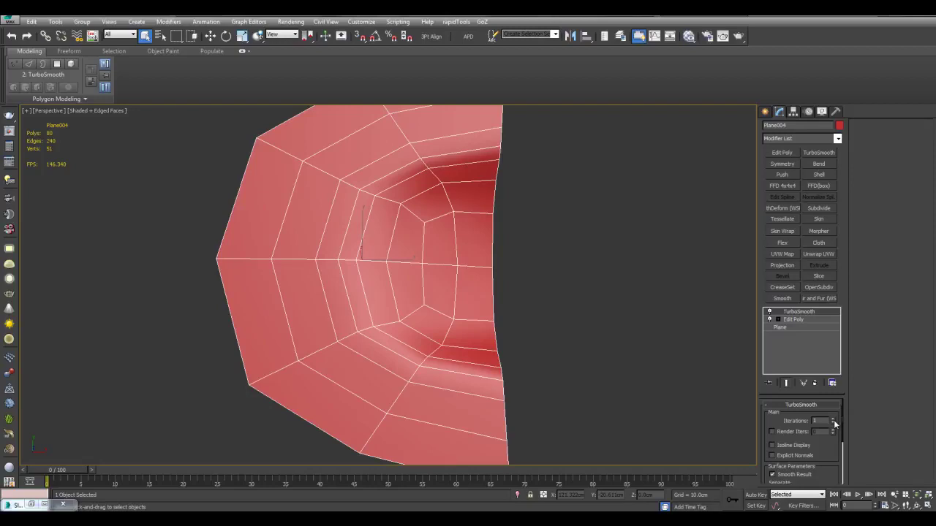
{"action": "left_click", "coordinate": [834, 421]}
{"action": "middle_click_drag", "start_coordinate": [545, 336], "coordinate": [576, 274], "text": "alt"}
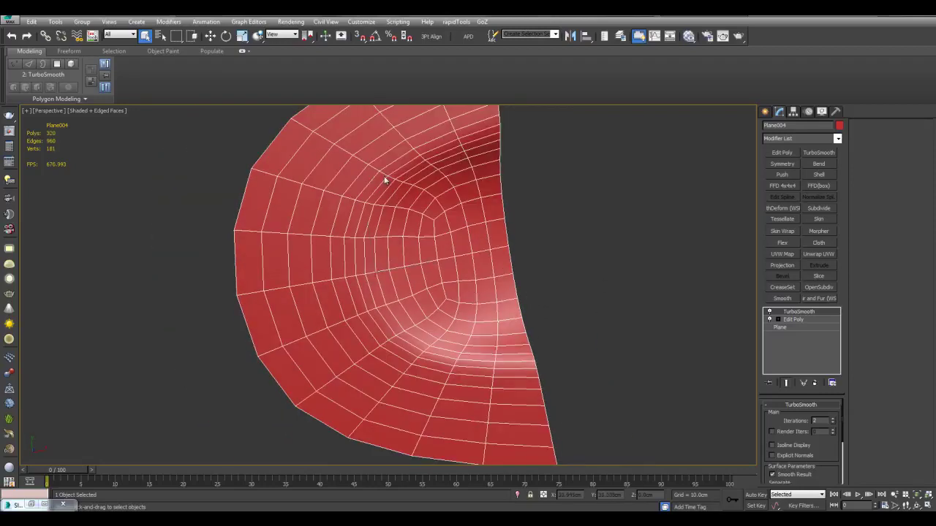
{"action": "middle_click_drag", "start_coordinate": [610, 333], "coordinate": [652, 282], "text": "alt"}
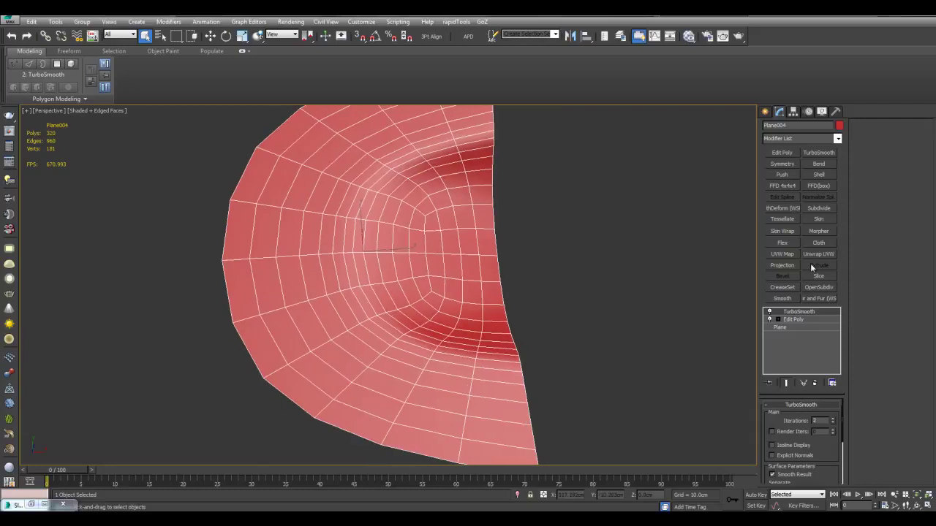
- Add a UVW Map modifier with planar mapping and scale its gizmo up well beyond the surface's outline
{"action": "left_click", "coordinate": [782, 254]}
{"action": "left_click", "coordinate": [783, 433]}
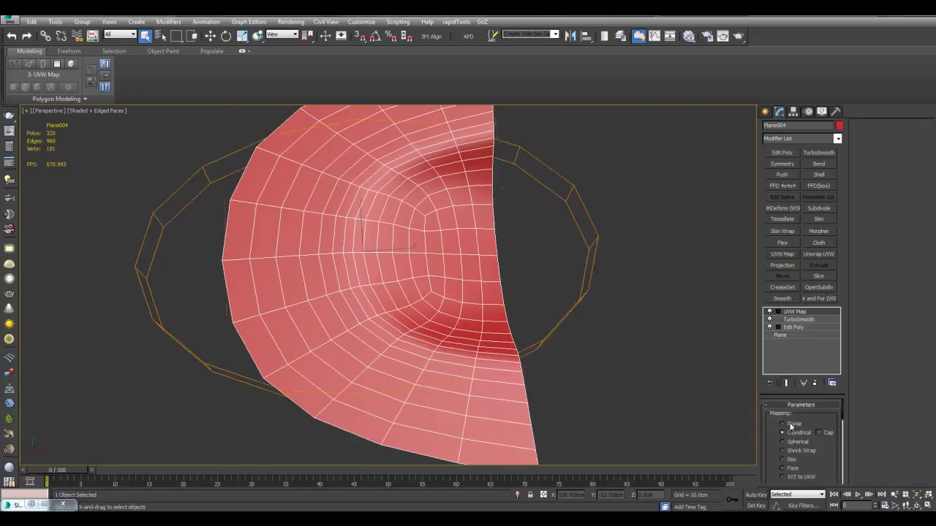
{"action": "left_click", "coordinate": [782, 424]}
{"action": "scroll", "coordinate": [525, 290], "scroll_direction": "down", "scroll_amount": 5}
{"action": "key", "text": "1"}
{"action": "key", "text": "w"}
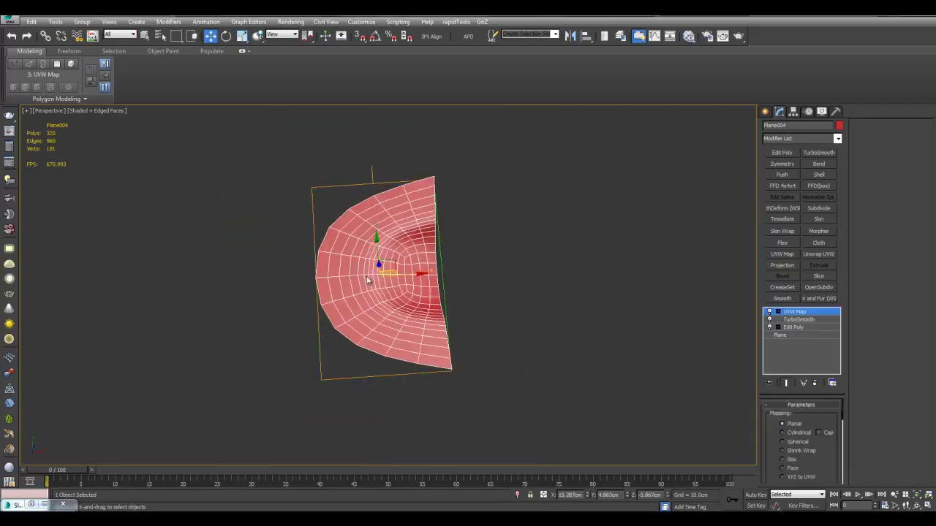
{"action": "key", "text": "r"}
{"action": "left_click_drag", "start_coordinate": [339, 281], "coordinate": [386, 331]}
{"action": "key", "text": "1"}
{"action": "key", "text": "q"}
{"action": "scroll", "coordinate": [628, 296], "scroll_direction": "up", "scroll_amount": 4}
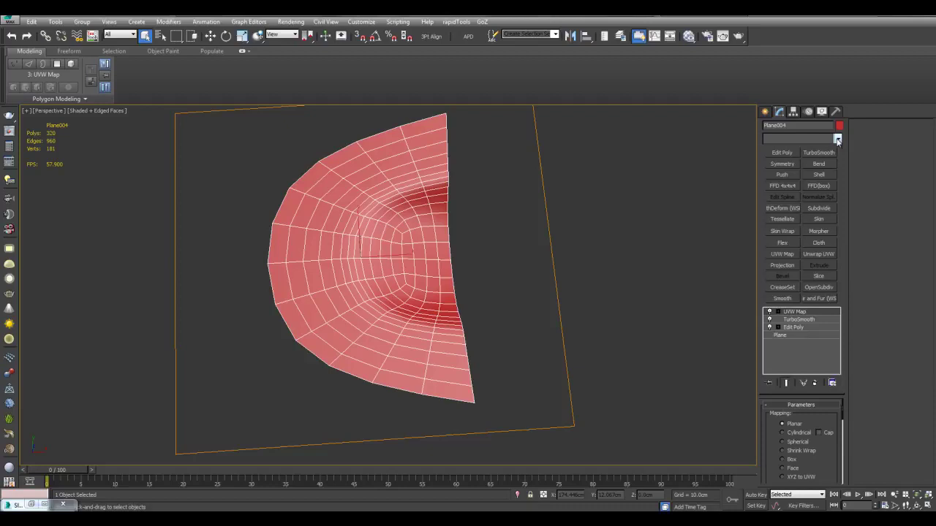
- Add a VertexPaint modifier to the surface and turn on the shaded vertex colour display
{"action": "left_click", "coordinate": [837, 139]}
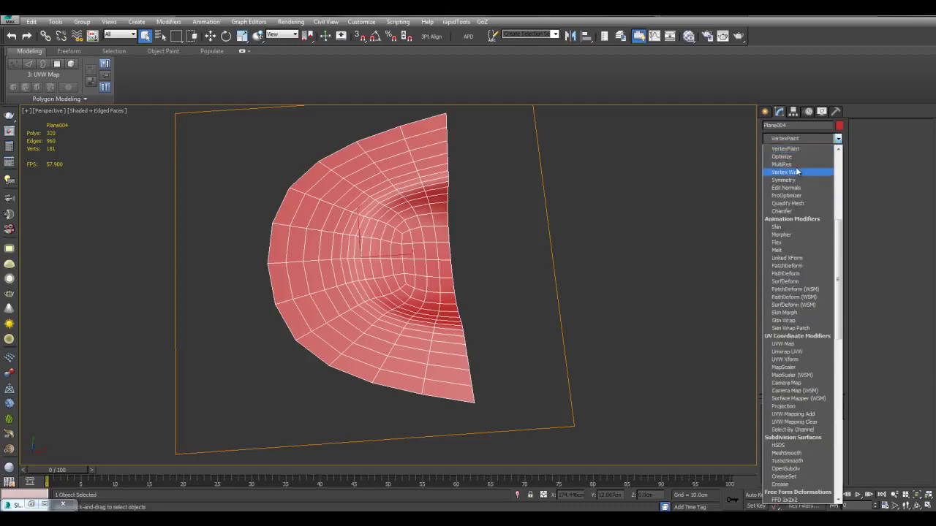
{"action": "left_click", "coordinate": [786, 258]}
{"action": "middle_click_drag", "start_coordinate": [540, 293], "coordinate": [533, 295], "text": "alt"}
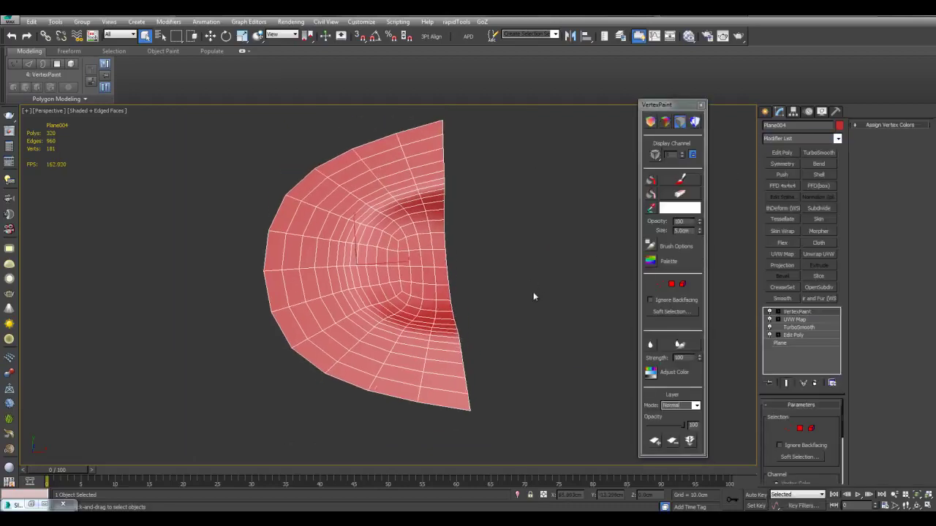
{"action": "left_click", "coordinate": [667, 123]}
{"action": "scroll", "coordinate": [526, 212], "scroll_direction": "up", "scroll_amount": 3}
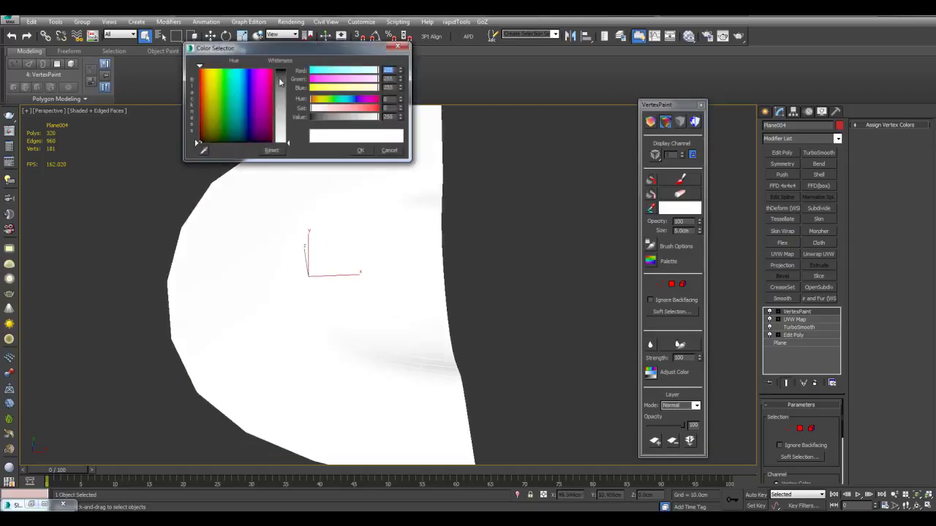
- Set the vertex paint colour to black and fill the whole surface with it
{"action": "left_click_drag", "start_coordinate": [280, 82], "coordinate": [280, 68]}
{"action": "left_click", "coordinate": [360, 150]}
{"action": "left_click", "coordinate": [650, 179]}
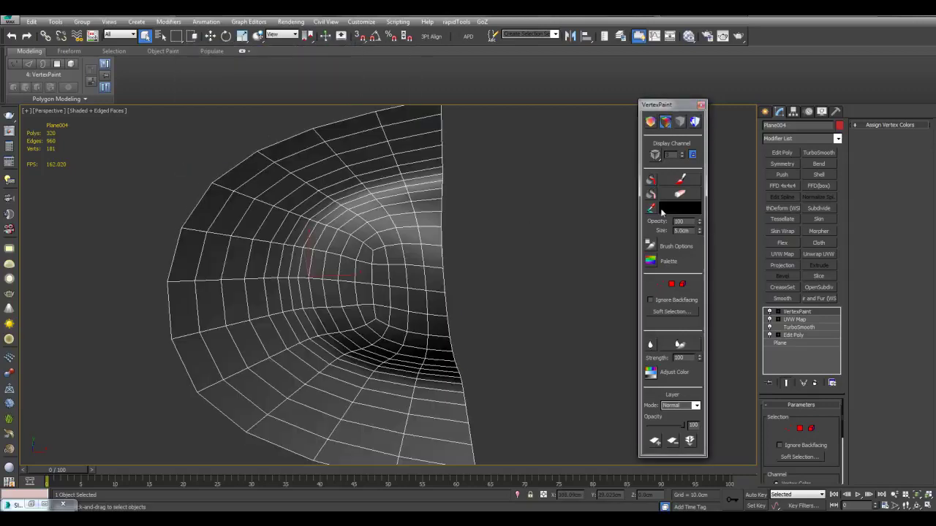
- Paint the recess floor white by hand with a brush size of 25 cm
{"action": "left_click", "coordinate": [680, 208]}
{"action": "left_click_drag", "start_coordinate": [290, 134], "coordinate": [289, 144]}
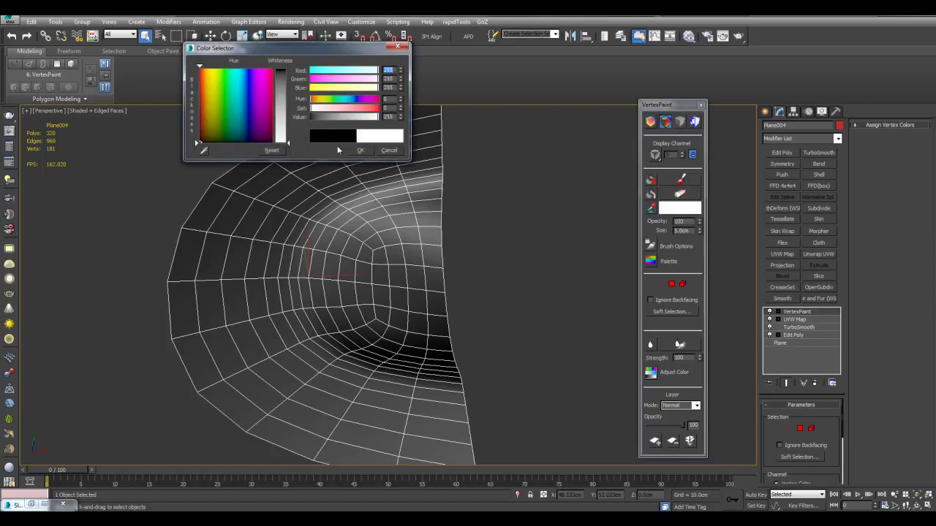
{"action": "left_click", "coordinate": [361, 150]}
{"action": "middle_click_drag", "start_coordinate": [380, 253], "coordinate": [410, 248], "text": "alt"}
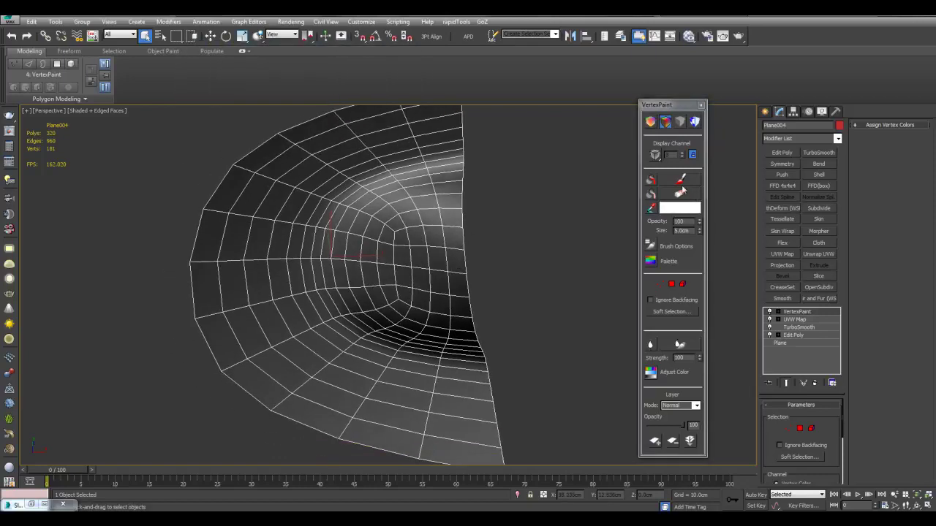
{"action": "middle_click_drag", "start_coordinate": [478, 242], "coordinate": [500, 249], "text": "alt"}
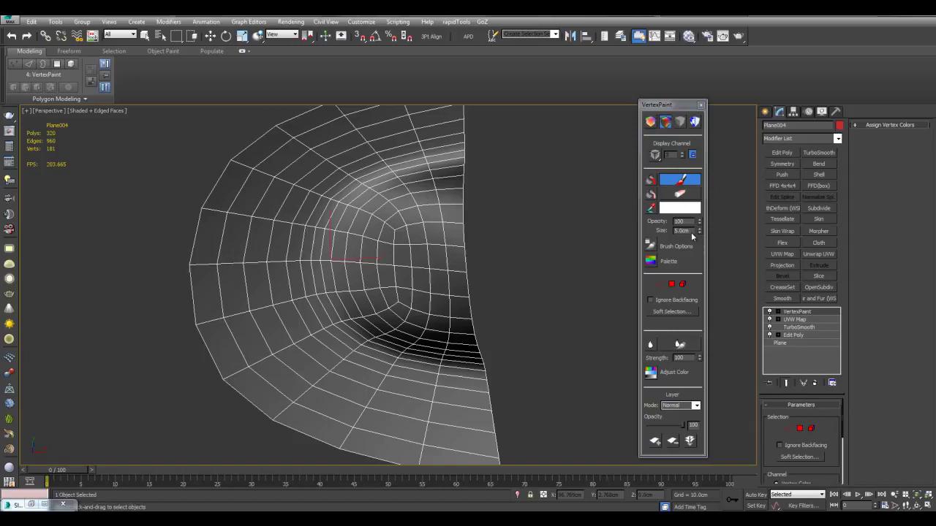
{"action": "double_click", "coordinate": [690, 233]}
{"action": "type", "text": "25"}
{"action": "mouse_move", "coordinate": [424, 247]}
{"action": "middle_mouse_down", "text": "alt"}
{"action": "mouse_move", "coordinate": [452, 245]}
{"action": "mouse_move", "coordinate": [438, 236]}
{"action": "mouse_move", "coordinate": [427, 248]}
{"action": "middle_mouse_up", "text": "alt"}
{"action": "left_click_drag", "start_coordinate": [429, 250], "coordinate": [443, 298]}
{"action": "middle_click_drag", "start_coordinate": [455, 290], "coordinate": [460, 265], "text": "alt"}
{"action": "mouse_move", "coordinate": [443, 286]}
{"action": "left_mouse_down"}
{"action": "mouse_move", "coordinate": [449, 317]}
{"action": "mouse_move", "coordinate": [414, 321]}
{"action": "mouse_move", "coordinate": [383, 271]}
{"action": "mouse_move", "coordinate": [414, 234]}
{"action": "mouse_move", "coordinate": [433, 249]}
{"action": "mouse_move", "coordinate": [446, 206]}
{"action": "mouse_move", "coordinate": [407, 214]}
{"action": "mouse_move", "coordinate": [366, 255]}
{"action": "mouse_move", "coordinate": [373, 311]}
{"action": "mouse_move", "coordinate": [454, 310]}
{"action": "left_mouse_up"}
- Reduce the brush size to 15 cm and extend the white paint along the recess's lower wall
{"action": "left_click_drag", "start_coordinate": [693, 231], "coordinate": [588, 217]}
{"action": "type", "text": "15"}
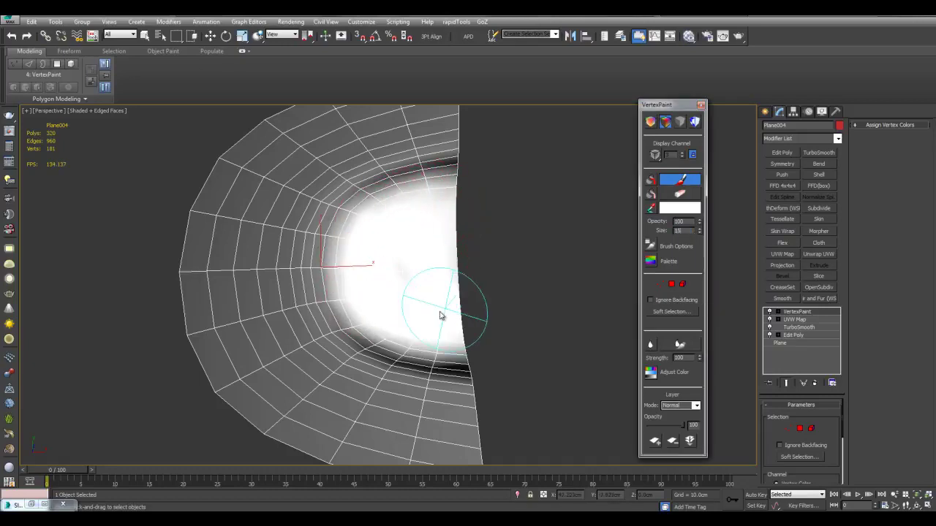
{"action": "middle_click_drag", "start_coordinate": [441, 313], "coordinate": [440, 334], "text": "alt"}
{"action": "mouse_move", "coordinate": [440, 335]}
{"action": "left_mouse_down"}
{"action": "mouse_move", "coordinate": [451, 353]}
{"action": "mouse_move", "coordinate": [414, 347]}
{"action": "mouse_move", "coordinate": [445, 366]}
{"action": "mouse_move", "coordinate": [414, 345]}
{"action": "mouse_move", "coordinate": [453, 318]}
{"action": "left_mouse_up"}
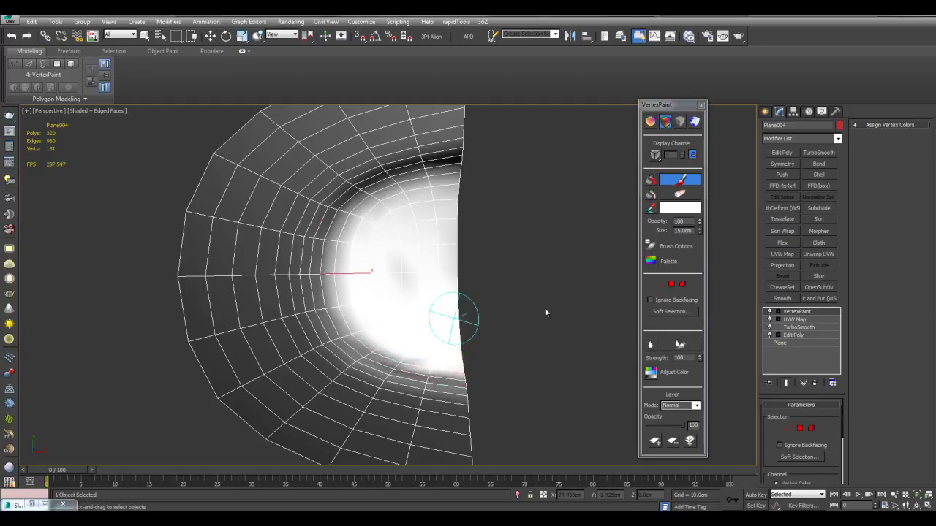
- Clear the white strokes by refilling the whole surface with black
{"action": "middle_click_drag", "start_coordinate": [536, 296], "coordinate": [516, 310], "text": "alt"}
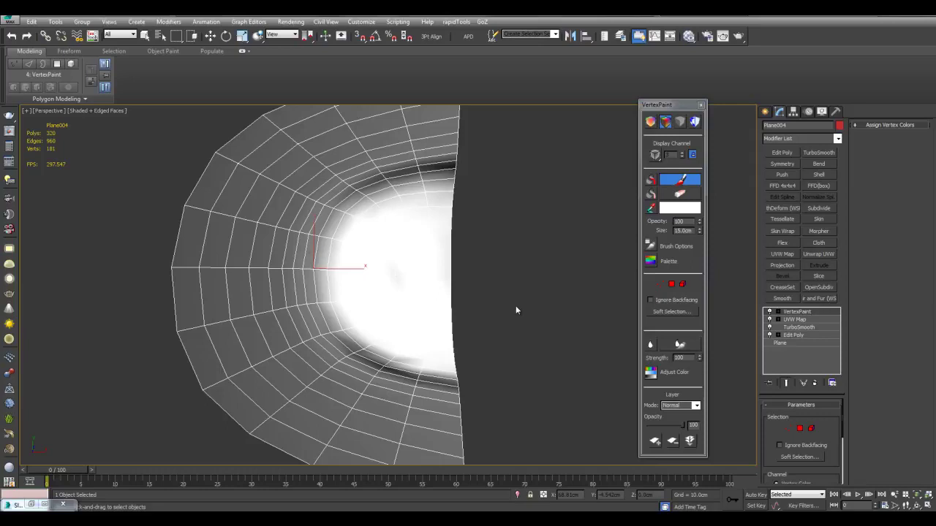
{"action": "left_click", "coordinate": [667, 212]}
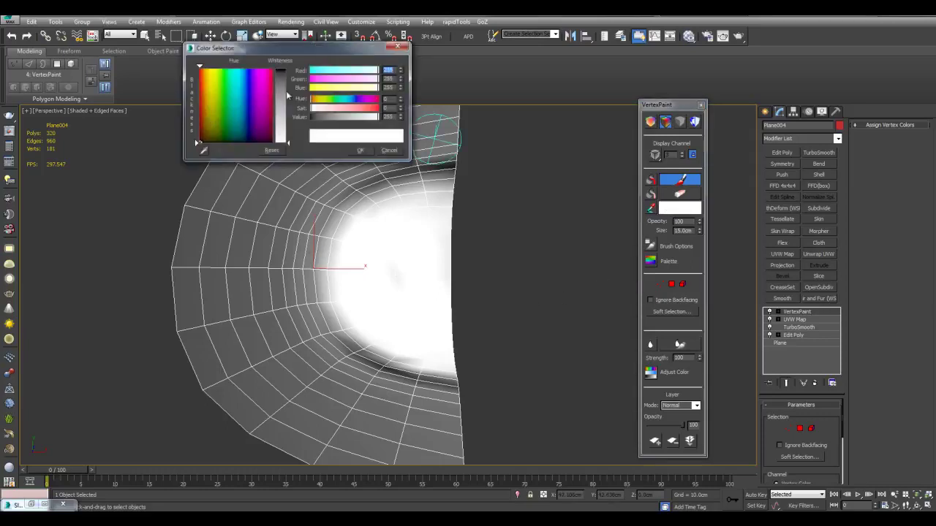
{"action": "left_click", "coordinate": [282, 70]}
{"action": "left_click", "coordinate": [366, 152]}
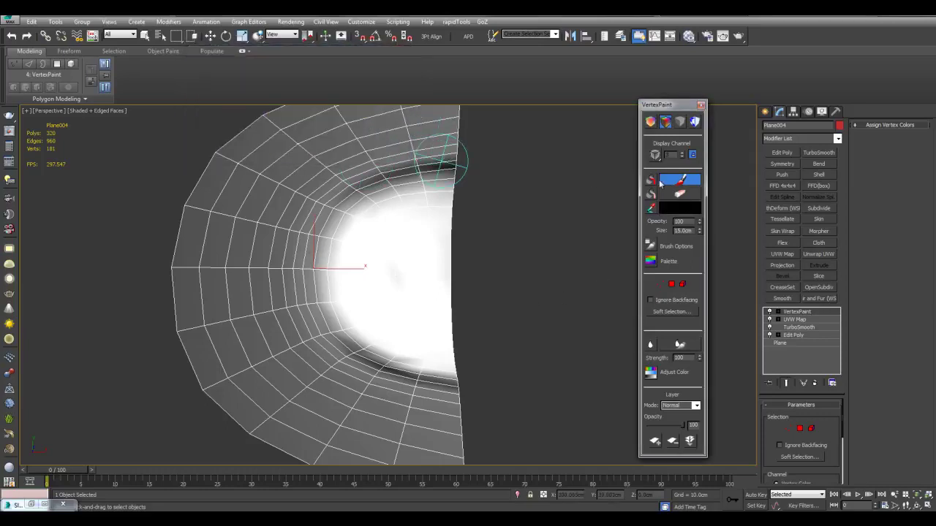
{"action": "left_click", "coordinate": [655, 180]}
- At VertexPaint's Face level, select the faces of the recess floor and its -Y side wall
{"action": "middle_click_drag", "start_coordinate": [506, 213], "coordinate": [503, 204]}
{"action": "left_click", "coordinate": [779, 312]}
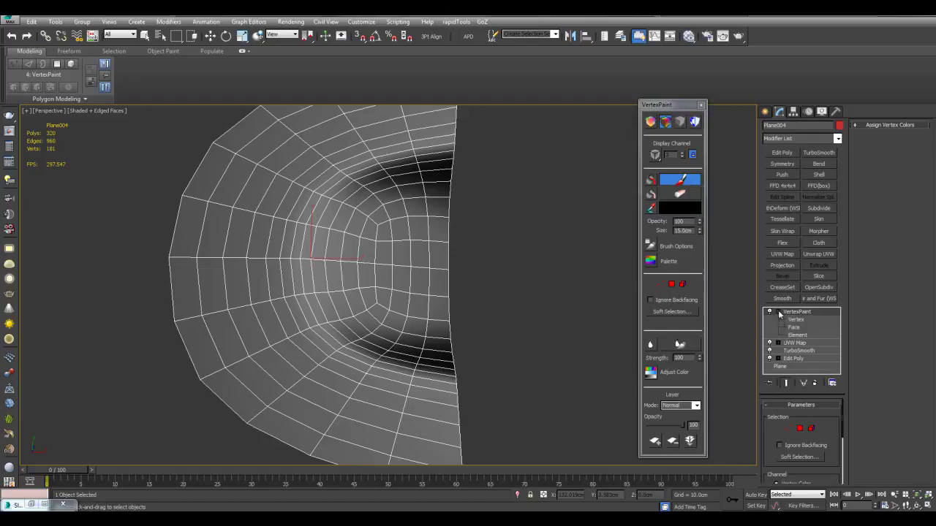
{"action": "left_click", "coordinate": [794, 327]}
{"action": "middle_click_drag", "start_coordinate": [512, 237], "coordinate": [533, 230], "text": "alt"}
{"action": "left_click_drag", "start_coordinate": [534, 228], "coordinate": [418, 331]}
{"action": "mouse_move", "coordinate": [477, 302]}
{"action": "middle_mouse_down"}
{"action": "mouse_move", "coordinate": [458, 323]}
{"action": "mouse_move", "coordinate": [468, 332]}
{"action": "middle_mouse_up"}
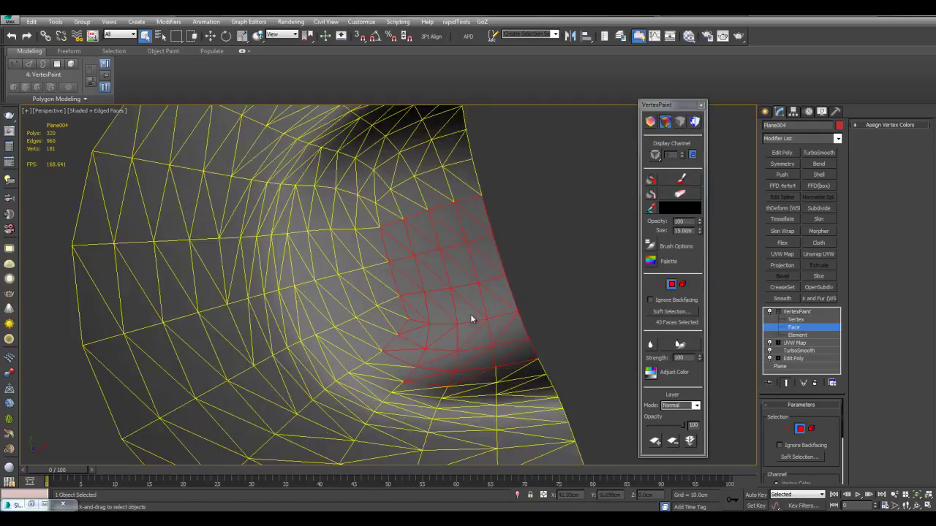
{"action": "left_click_drag", "start_coordinate": [496, 357], "coordinate": [525, 397], "text": "ctrl"}
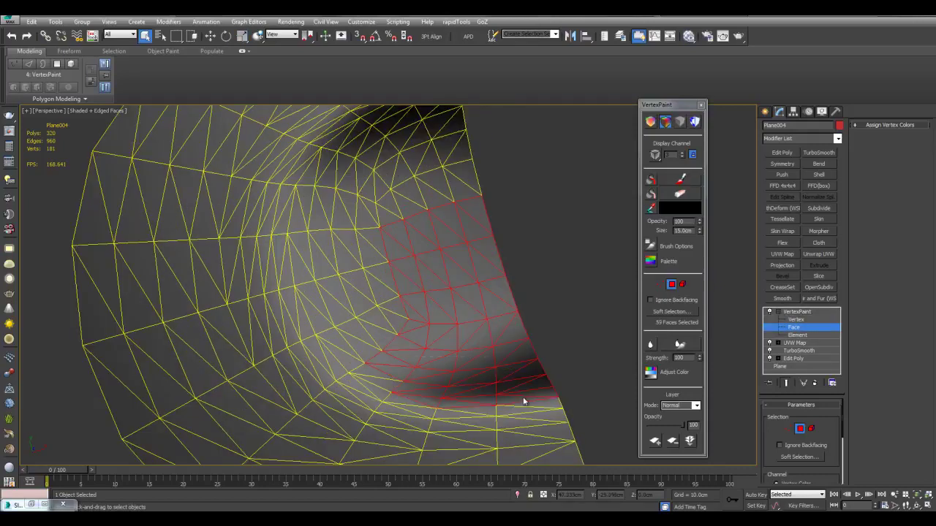
{"action": "middle_click_drag", "start_coordinate": [524, 397], "coordinate": [500, 362], "text": "alt"}
- Switch to lasso region selection and add the remaining recess wall faces to the selection
{"action": "left_click_drag", "start_coordinate": [174, 39], "coordinate": [179, 82]}
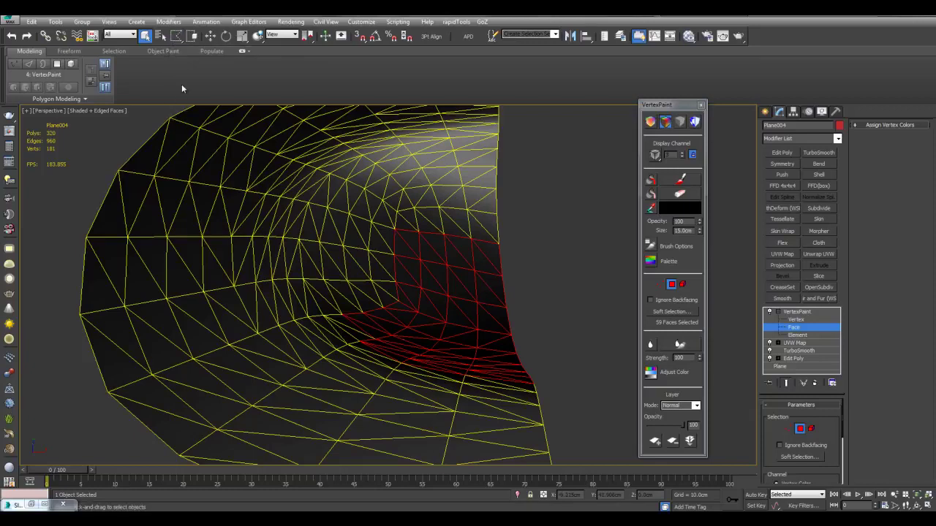
{"action": "middle_click_drag", "start_coordinate": [489, 252], "coordinate": [557, 398], "text": "alt"}
{"action": "mouse_move", "coordinate": [498, 421]}
{"action": "left_mouse_down"}
{"action": "mouse_move", "coordinate": [339, 391]}
{"action": "mouse_move", "coordinate": [318, 370]}
{"action": "mouse_move", "coordinate": [272, 353]}
{"action": "mouse_move", "coordinate": [298, 359]}
{"action": "mouse_move", "coordinate": [288, 252]}
{"action": "mouse_move", "coordinate": [268, 219]}
{"action": "mouse_move", "coordinate": [465, 238]}
{"action": "left_mouse_up"}
{"action": "middle_click_drag", "start_coordinate": [460, 200], "coordinate": [516, 339], "text": "alt"}
{"action": "mouse_move", "coordinate": [547, 299]}
{"action": "left_mouse_down"}
{"action": "mouse_move", "coordinate": [307, 381]}
{"action": "mouse_move", "coordinate": [286, 317]}
{"action": "mouse_move", "coordinate": [312, 289]}
{"action": "left_mouse_up"}
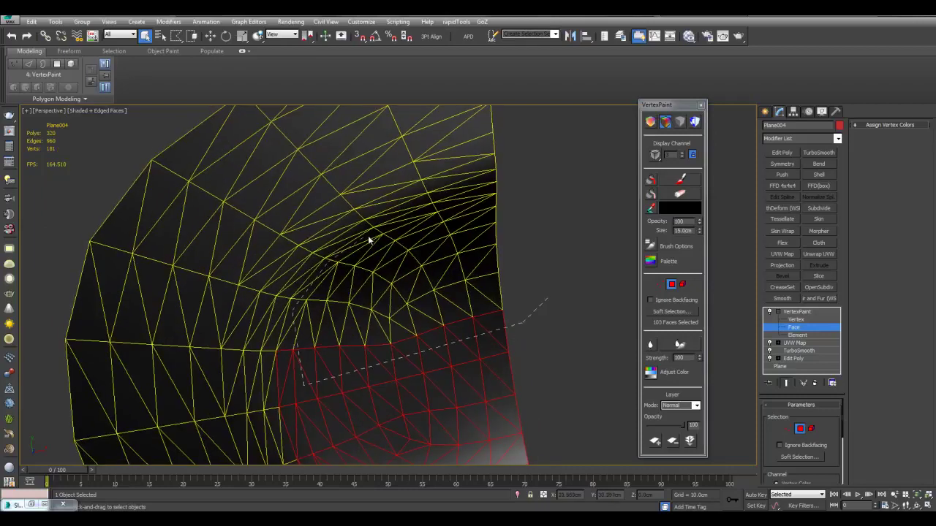
{"action": "mouse_move", "coordinate": [384, 231]}
{"action": "left_mouse_down"}
{"action": "mouse_move", "coordinate": [451, 203]}
{"action": "mouse_move", "coordinate": [527, 201]}
{"action": "mouse_move", "coordinate": [547, 256]}
{"action": "left_mouse_up"}
{"action": "middle_click_drag", "start_coordinate": [547, 258], "coordinate": [508, 270], "text": "alt"}
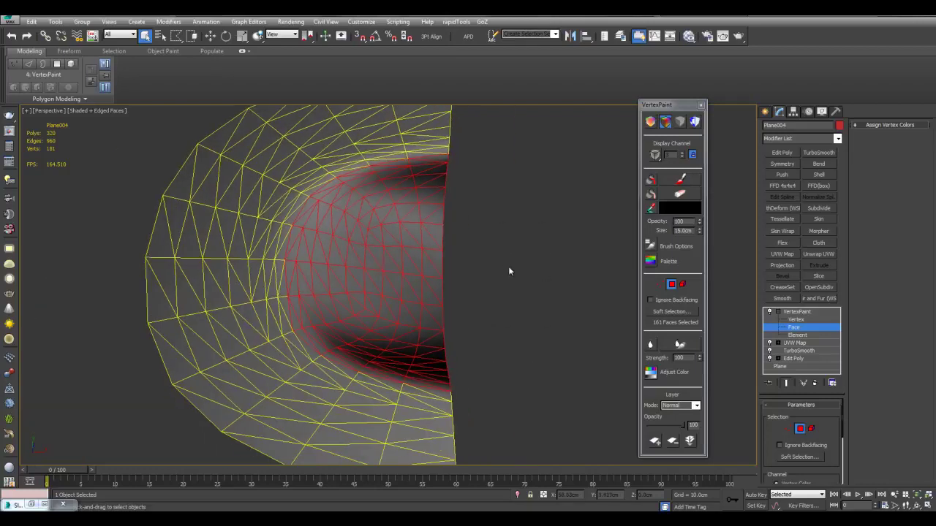
- Paint the selected recess faces white with a brush size of 55 cm and leave face selection
{"action": "left_click", "coordinate": [670, 211]}
{"action": "left_click", "coordinate": [281, 142]}
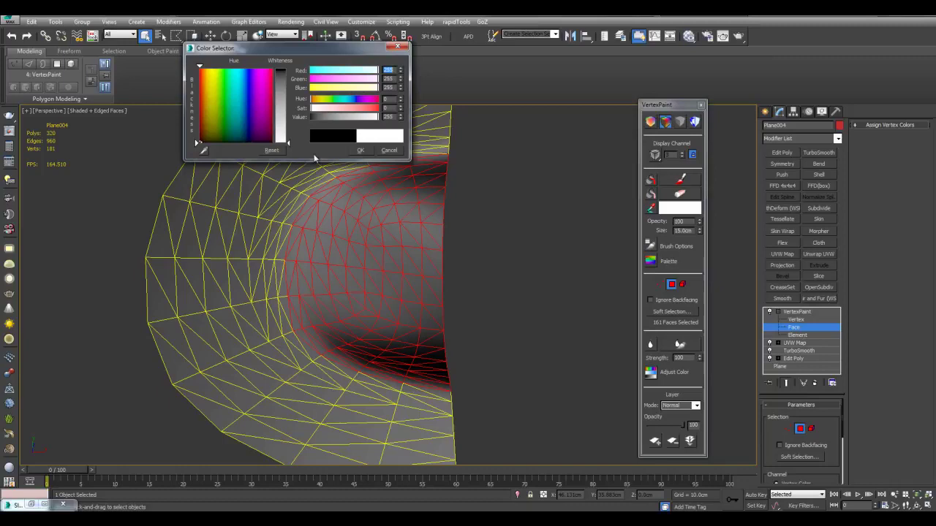
{"action": "key", "text": "Return"}
{"action": "left_click", "coordinate": [681, 179]}
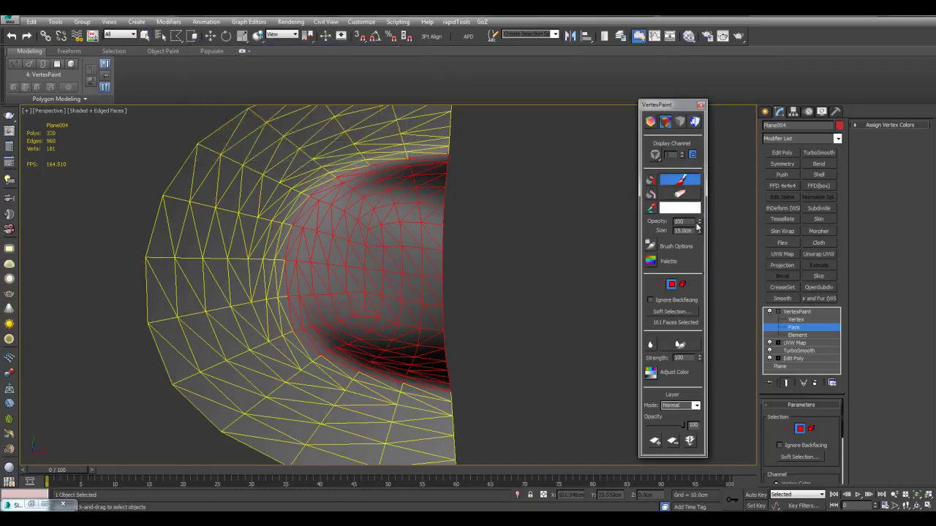
{"action": "left_click_drag", "start_coordinate": [693, 232], "coordinate": [623, 234]}
{"action": "type", "text": "55"}
{"action": "key", "text": "Return"}
{"action": "scroll", "coordinate": [409, 281], "scroll_direction": "down", "scroll_amount": 3}
{"action": "mouse_move", "coordinate": [386, 260]}
{"action": "left_mouse_down"}
{"action": "mouse_move", "coordinate": [389, 228]}
{"action": "mouse_move", "coordinate": [400, 327]}
{"action": "mouse_move", "coordinate": [407, 237]}
{"action": "mouse_move", "coordinate": [386, 252]}
{"action": "left_mouse_up"}
{"action": "mouse_move", "coordinate": [430, 280]}
{"action": "middle_mouse_down", "text": "alt"}
{"action": "mouse_move", "coordinate": [473, 276]}
{"action": "mouse_move", "coordinate": [483, 260]}
{"action": "middle_mouse_up", "text": "alt"}
{"action": "scroll", "coordinate": [473, 276], "scroll_direction": "up", "scroll_amount": 3}
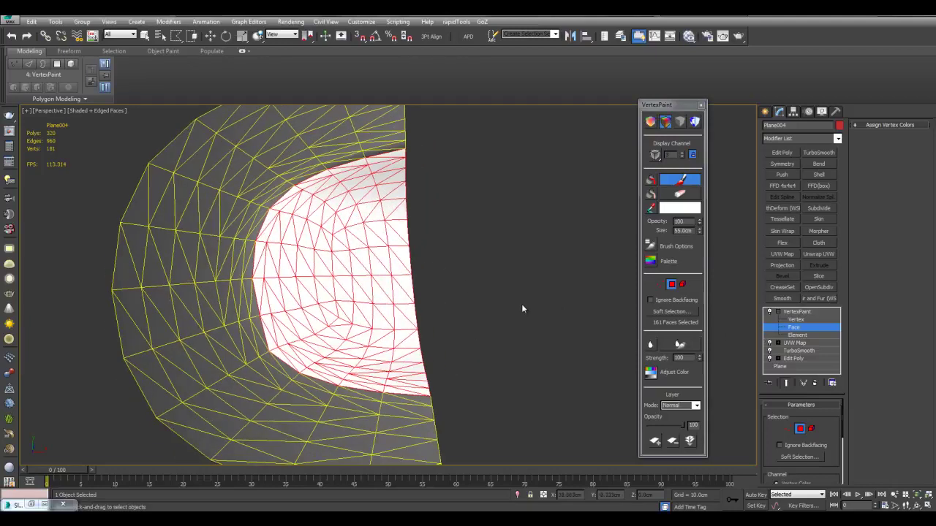
{"action": "mouse_move", "coordinate": [521, 305]}
{"action": "middle_mouse_down"}
{"action": "mouse_move", "coordinate": [532, 290]}
{"action": "mouse_move", "coordinate": [516, 300]}
{"action": "mouse_move", "coordinate": [513, 291]}
{"action": "mouse_move", "coordinate": [522, 321]}
{"action": "middle_mouse_up"}
{"action": "left_click", "coordinate": [807, 313]}
{"action": "key", "text": "w"}
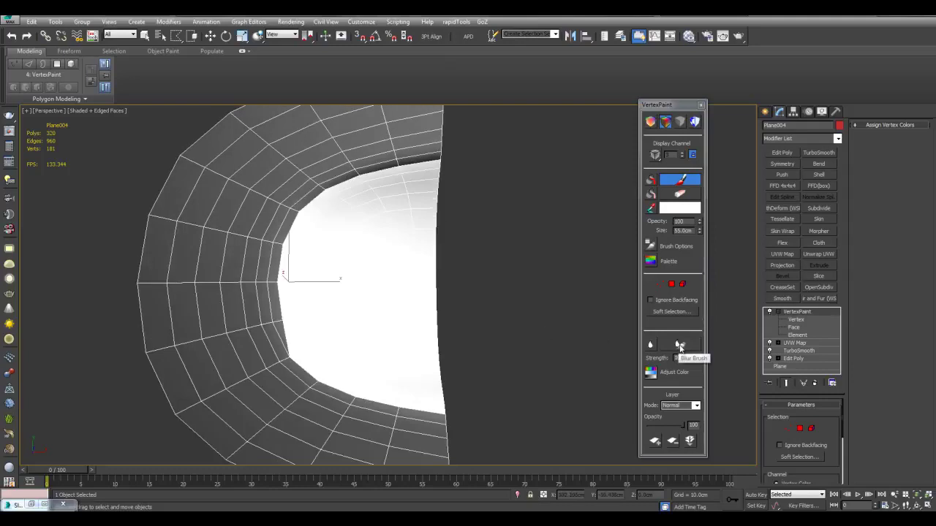
- Blur the vertex colors over the whole surface to soften the mask's edge, and turn off the vertex color display
{"action": "left_click", "coordinate": [651, 345]}
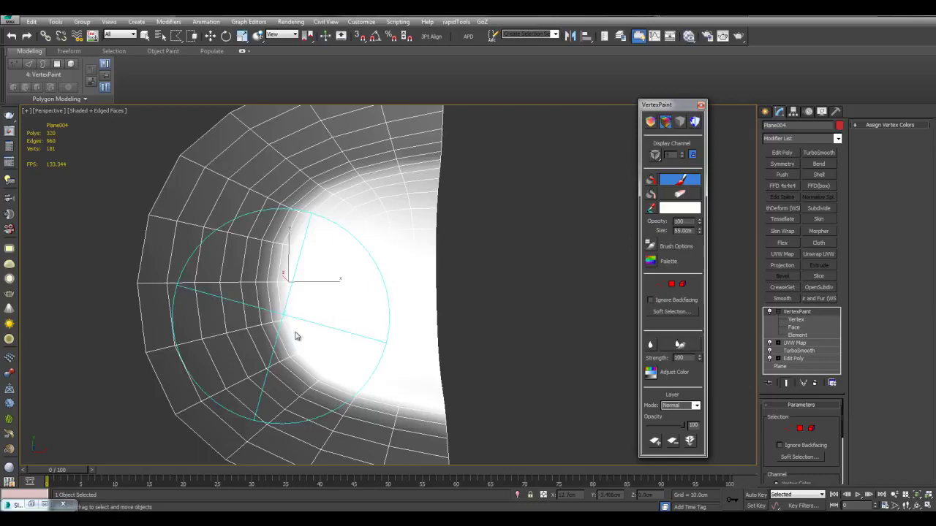
{"action": "mouse_move", "coordinate": [439, 390]}
{"action": "middle_mouse_down", "text": "alt"}
{"action": "mouse_move", "coordinate": [460, 351]}
{"action": "mouse_move", "coordinate": [486, 351]}
{"action": "mouse_move", "coordinate": [495, 361]}
{"action": "mouse_move", "coordinate": [410, 394]}
{"action": "middle_mouse_up", "text": "alt"}
{"action": "middle_click_drag", "start_coordinate": [355, 207], "coordinate": [357, 234]}
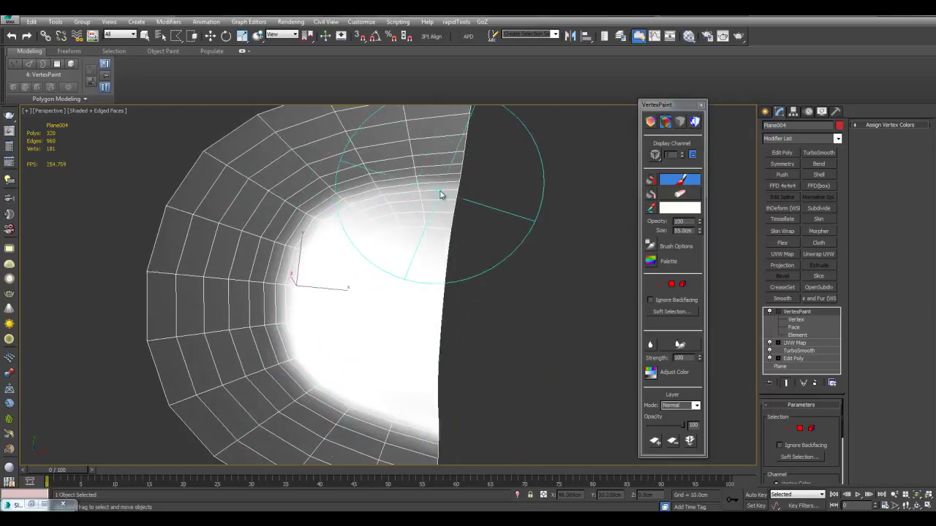
{"action": "mouse_move", "coordinate": [349, 305]}
{"action": "middle_mouse_down", "text": "alt"}
{"action": "mouse_move", "coordinate": [390, 299]}
{"action": "mouse_move", "coordinate": [449, 372]}
{"action": "middle_mouse_up", "text": "alt"}
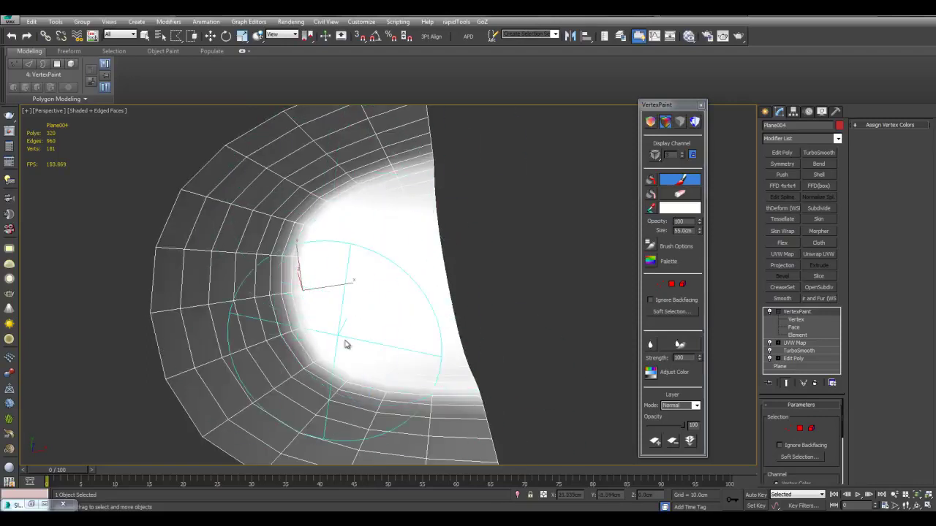
{"action": "mouse_move", "coordinate": [503, 354]}
{"action": "middle_mouse_down", "text": "alt"}
{"action": "mouse_move", "coordinate": [499, 331]}
{"action": "mouse_move", "coordinate": [520, 310]}
{"action": "middle_mouse_up", "text": "alt"}
{"action": "middle_click_drag", "start_coordinate": [574, 239], "coordinate": [583, 210]}
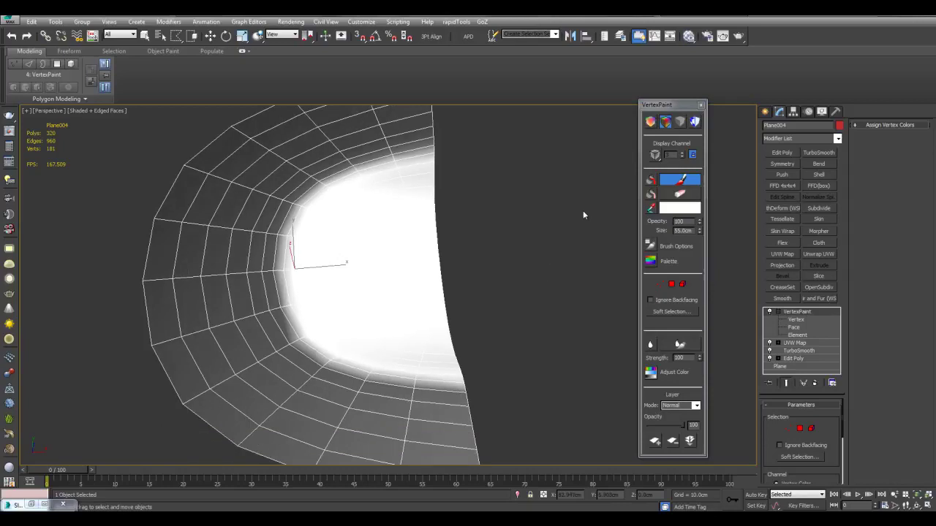
{"action": "left_click", "coordinate": [682, 125]}
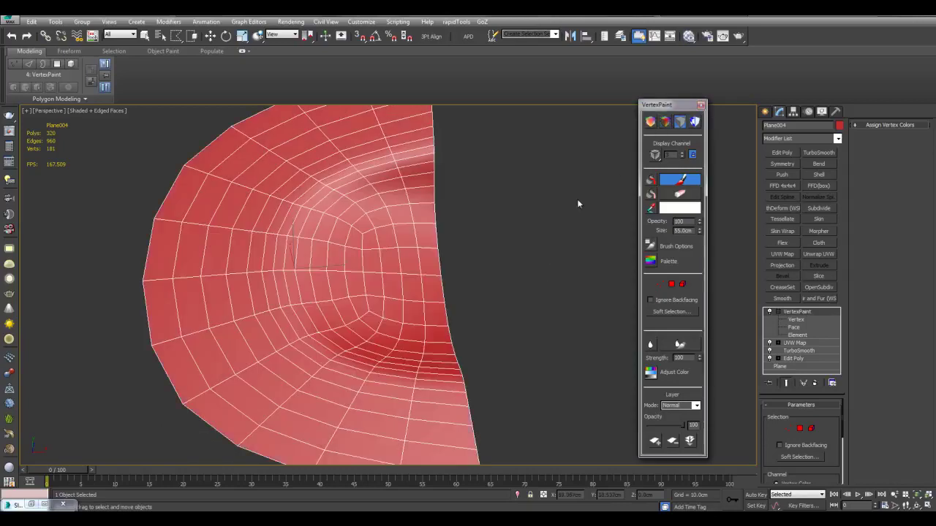
{"action": "middle_click_drag", "start_coordinate": [577, 200], "coordinate": [572, 239]}
- Add an Edit Poly modifier above VertexPaint and a VRayDisplacementMod on top of it
{"action": "left_click", "coordinate": [776, 156]}
{"action": "left_click", "coordinate": [837, 138]}
{"action": "scroll", "coordinate": [841, 169], "scroll_direction": "down", "scroll_amount": 15}
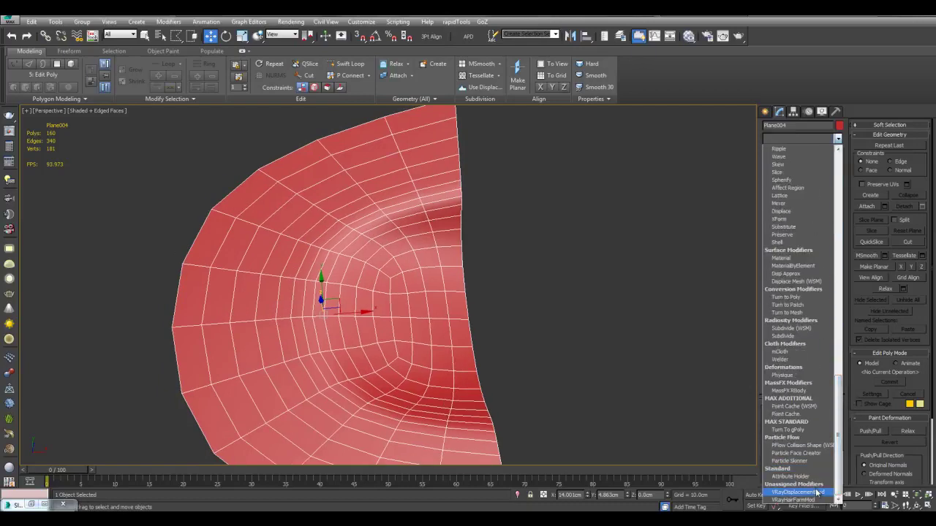
{"action": "left_click", "coordinate": [799, 492]}
{"action": "middle_click_drag", "start_coordinate": [493, 338], "coordinate": [556, 275], "text": "alt"}
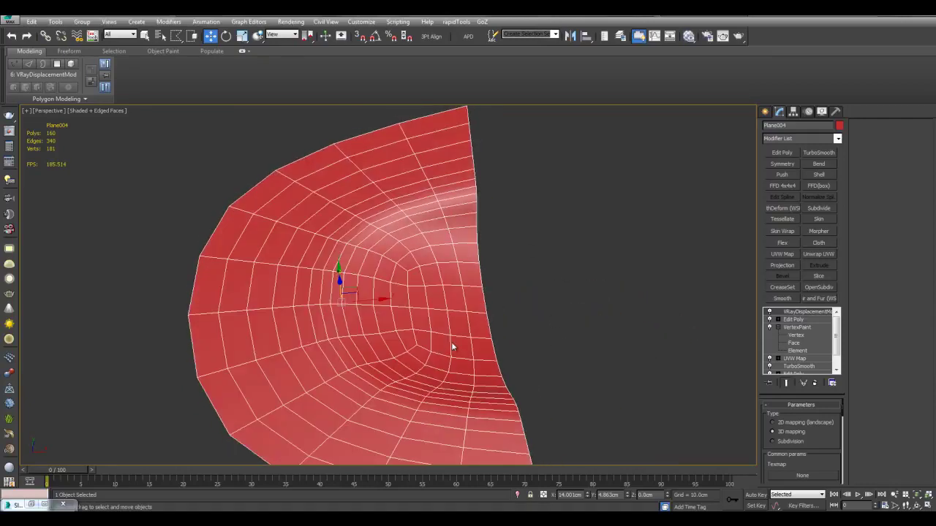
- Assign the Composite map with the Vertex Color mask as an instance to the VRayDisplacementMod's texmap, and minimize the Slate Material Editor
{"action": "key", "text": "m"}
{"action": "scroll", "coordinate": [422, 343], "scroll_direction": "down", "scroll_amount": 2}
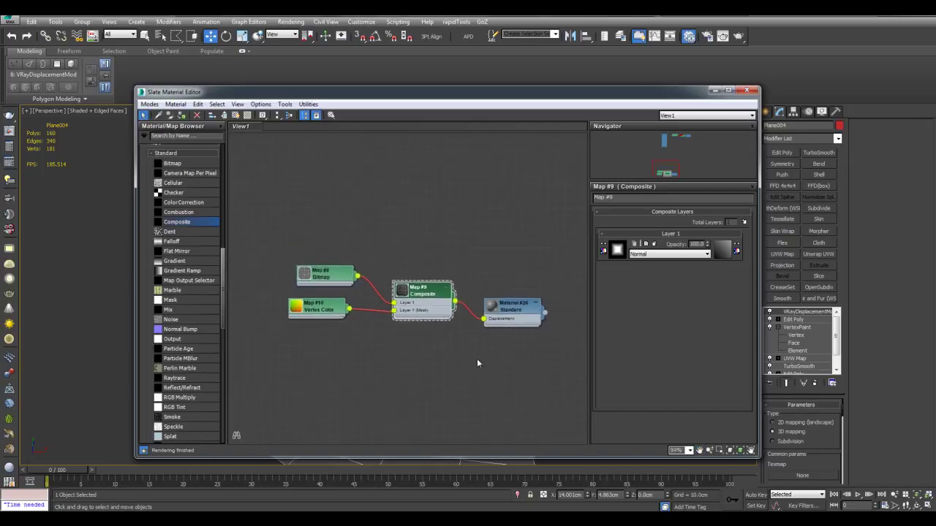
{"action": "scroll", "coordinate": [315, 340], "scroll_direction": "up", "scroll_amount": 2}
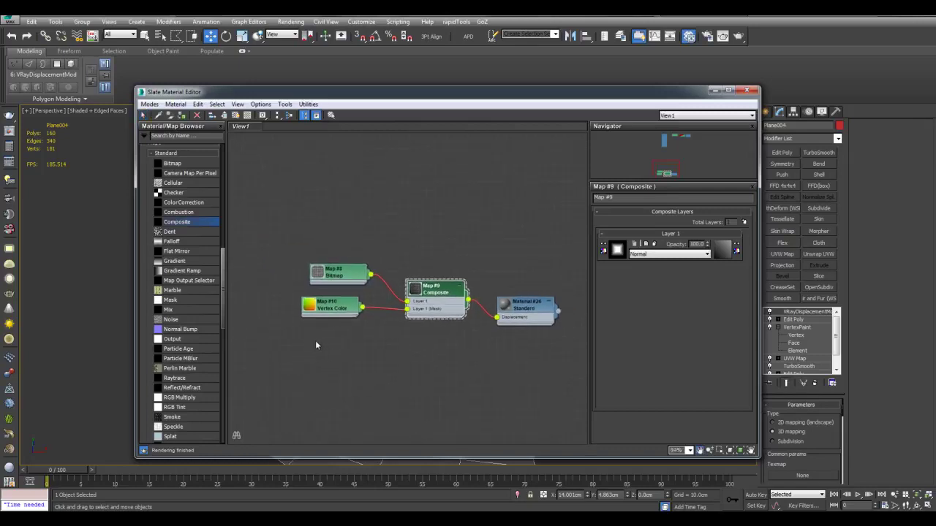
{"action": "left_click", "coordinate": [343, 304]}
{"action": "middle_click_drag", "start_coordinate": [416, 342], "coordinate": [386, 346]}
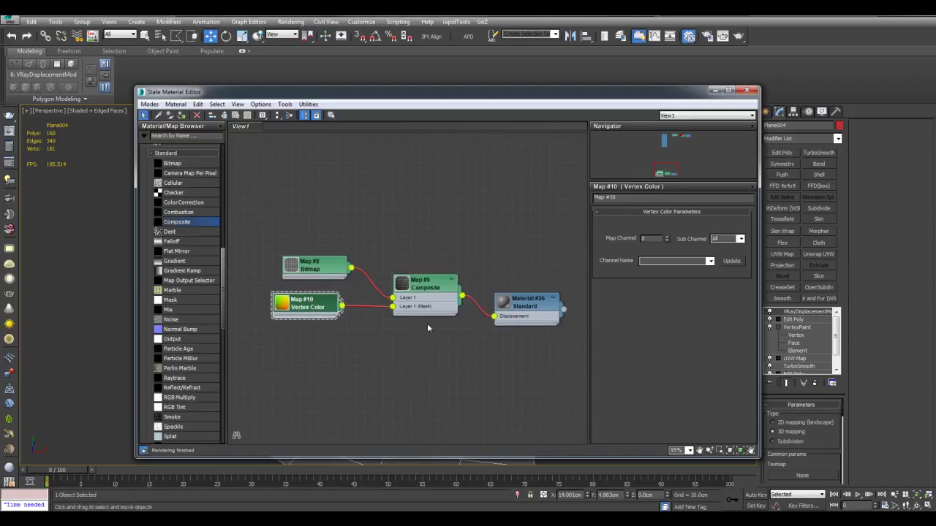
{"action": "middle_click_drag", "start_coordinate": [427, 323], "coordinate": [367, 323]}
{"action": "left_click_drag", "start_coordinate": [403, 293], "coordinate": [803, 476]}
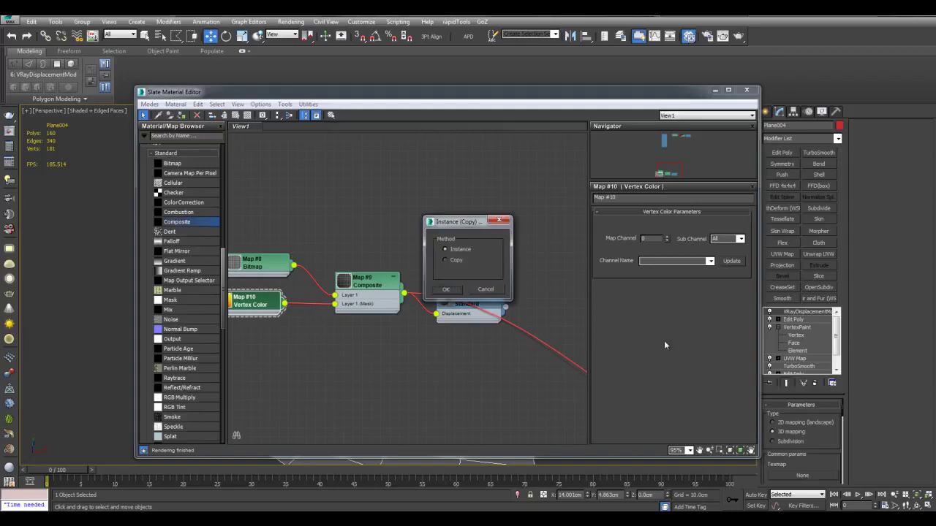
{"action": "left_click", "coordinate": [446, 289]}
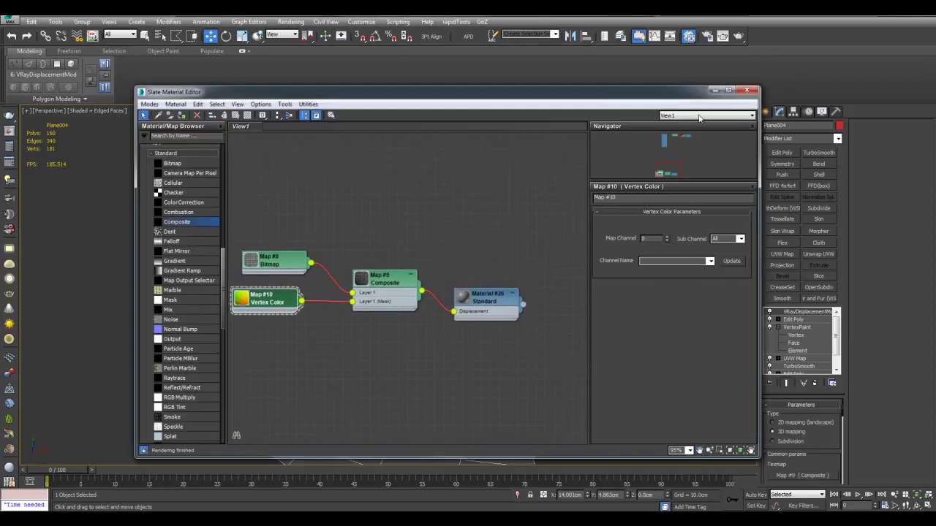
{"action": "left_click", "coordinate": [715, 91]}
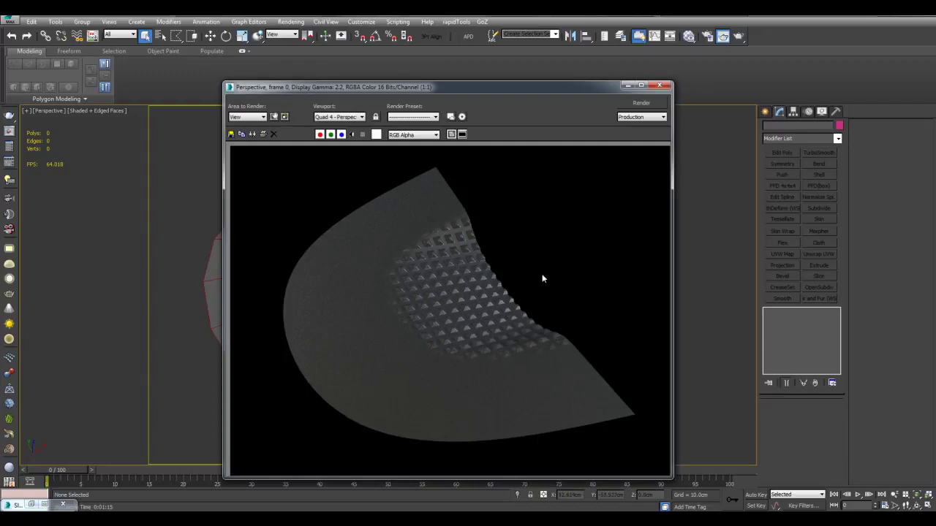
- Examine the rendered recess up close to check how the displacement pattern fades at the mask's edge
{"action": "scroll", "coordinate": [521, 278], "scroll_direction": "up", "scroll_amount": 1}
{"action": "middle_click_drag", "start_coordinate": [436, 242], "coordinate": [489, 271]}
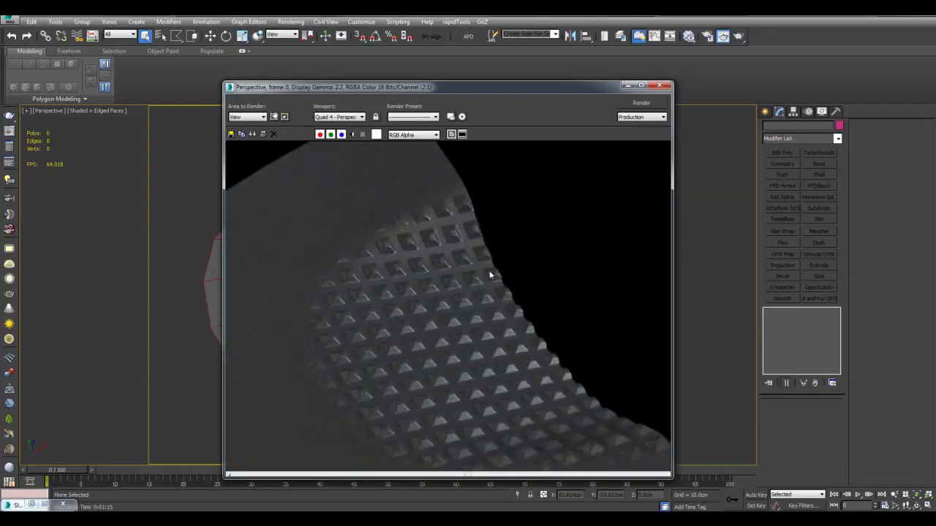
{"action": "scroll", "coordinate": [489, 270], "scroll_direction": "down", "scroll_amount": 1}
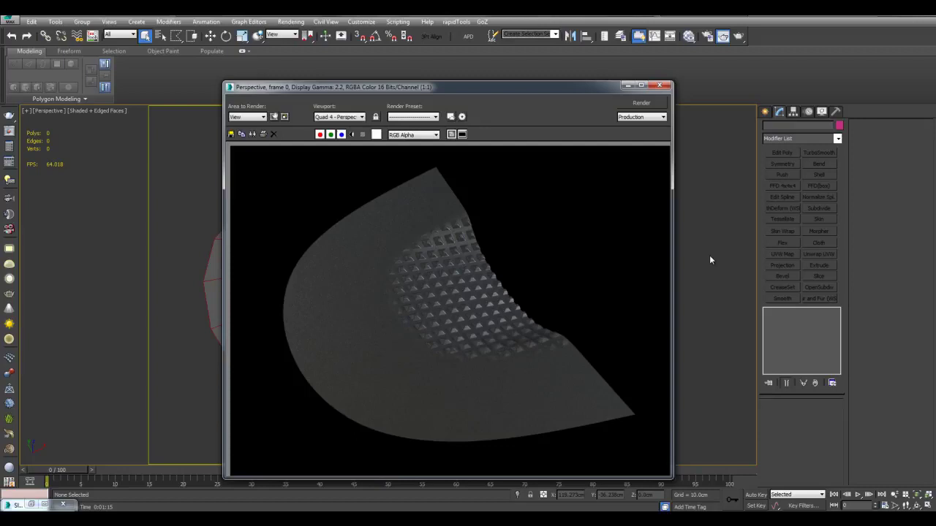